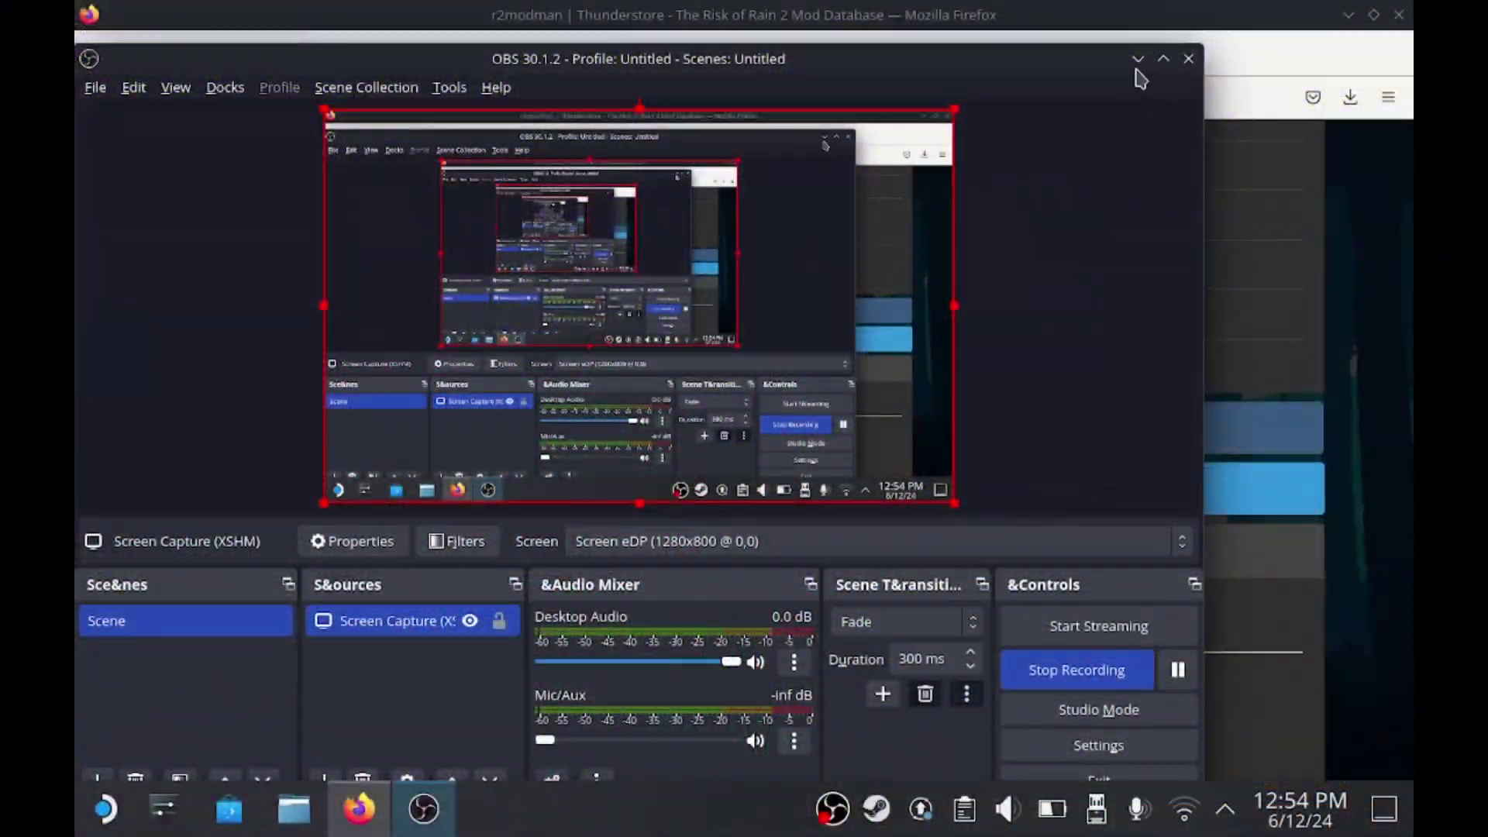
# - Minimise OBS and examine the r2modman package page on Thunderstore, including its package details, download options and README
pyautogui.click(1137, 59)
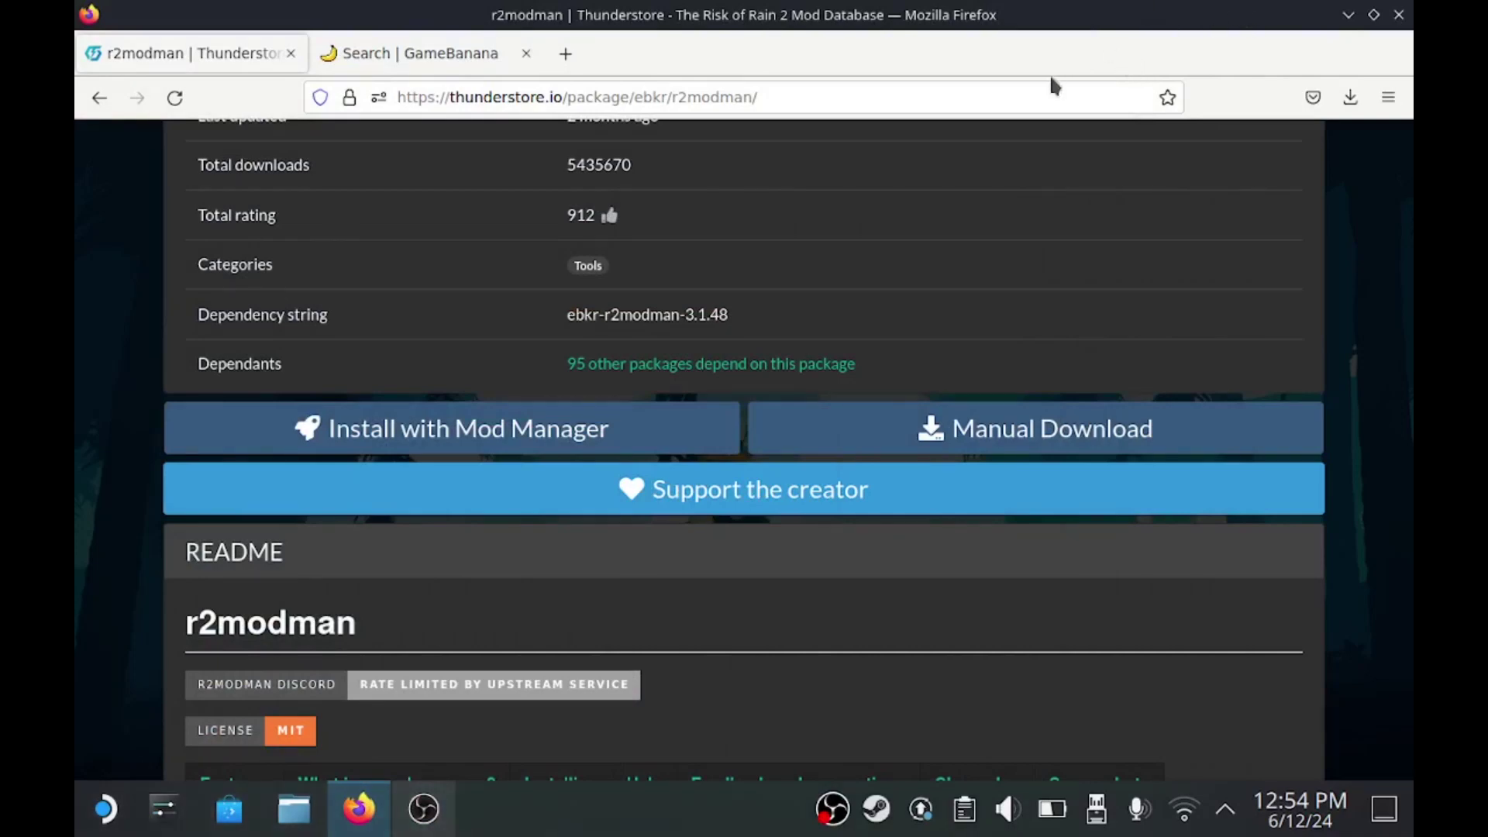
pyautogui.moveTo(1403, 225); pyautogui.dragTo(1386, 147)
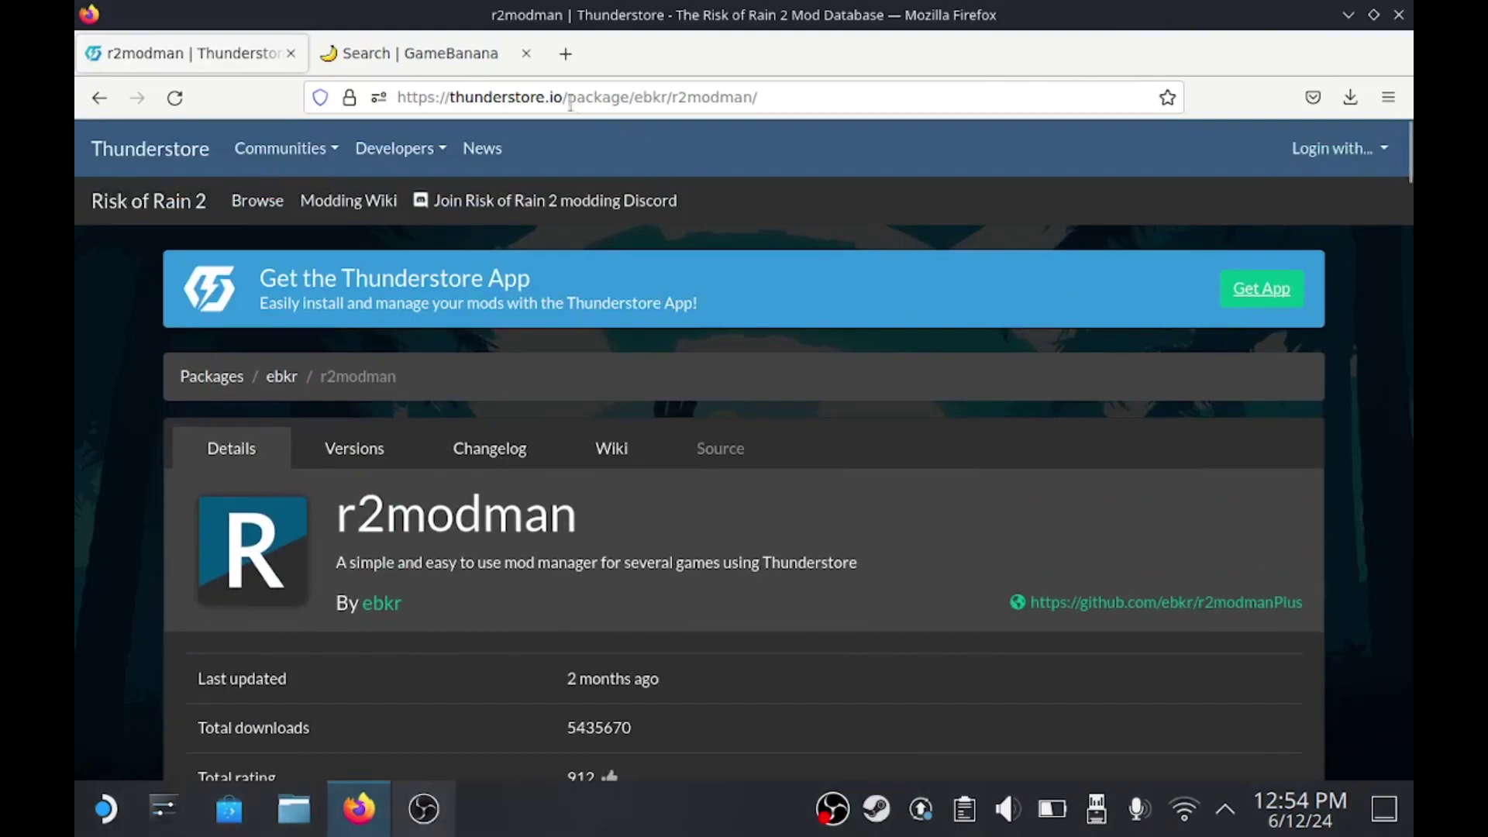
pyautogui.scroll(-8, 1366, 217)
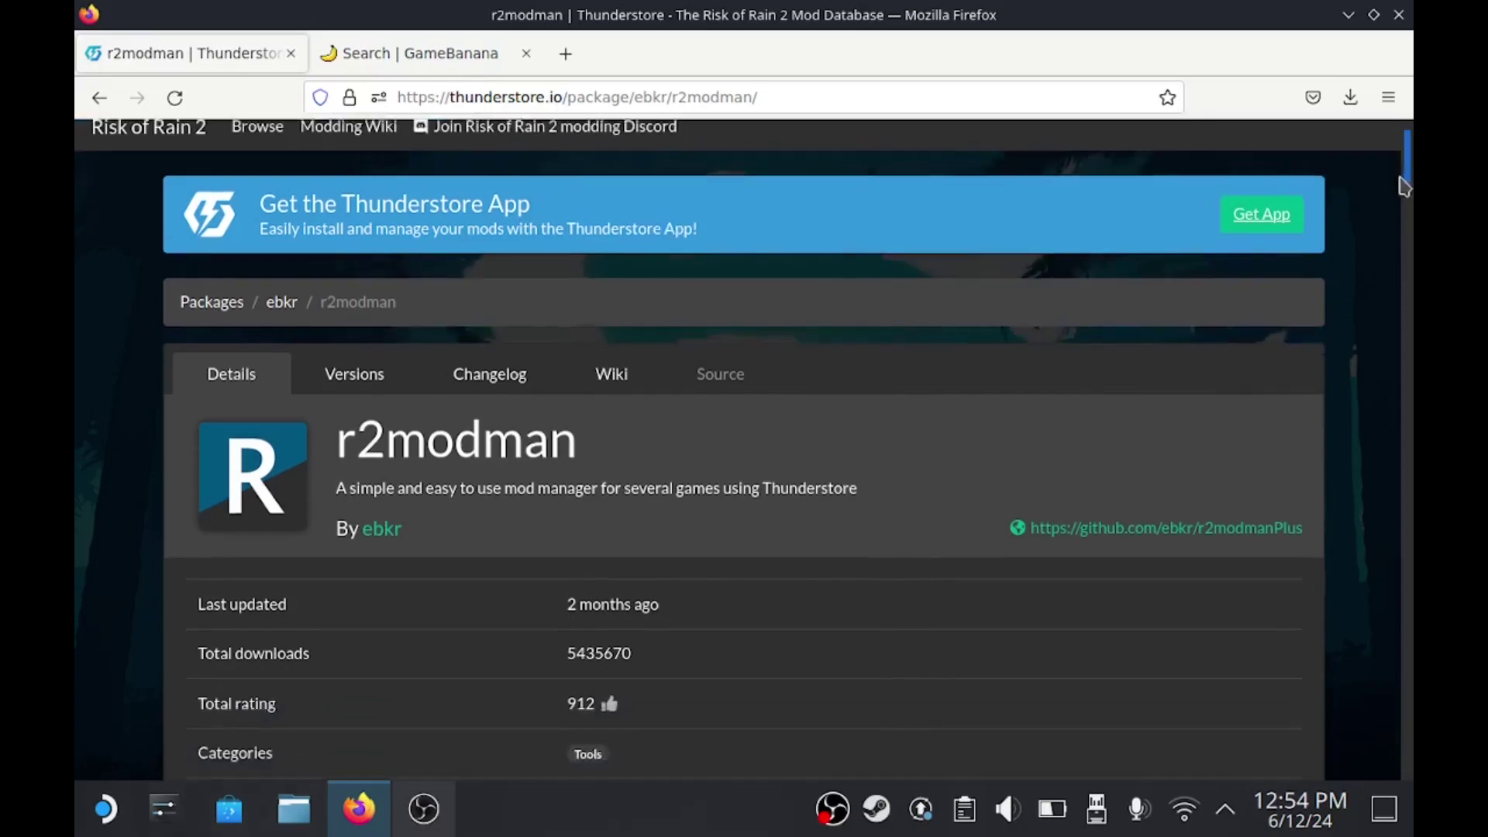
pyautogui.scroll(2, 1387, 218)
pyautogui.scroll(2, 1392, 219)
pyautogui.scroll(-5, 1399, 223)
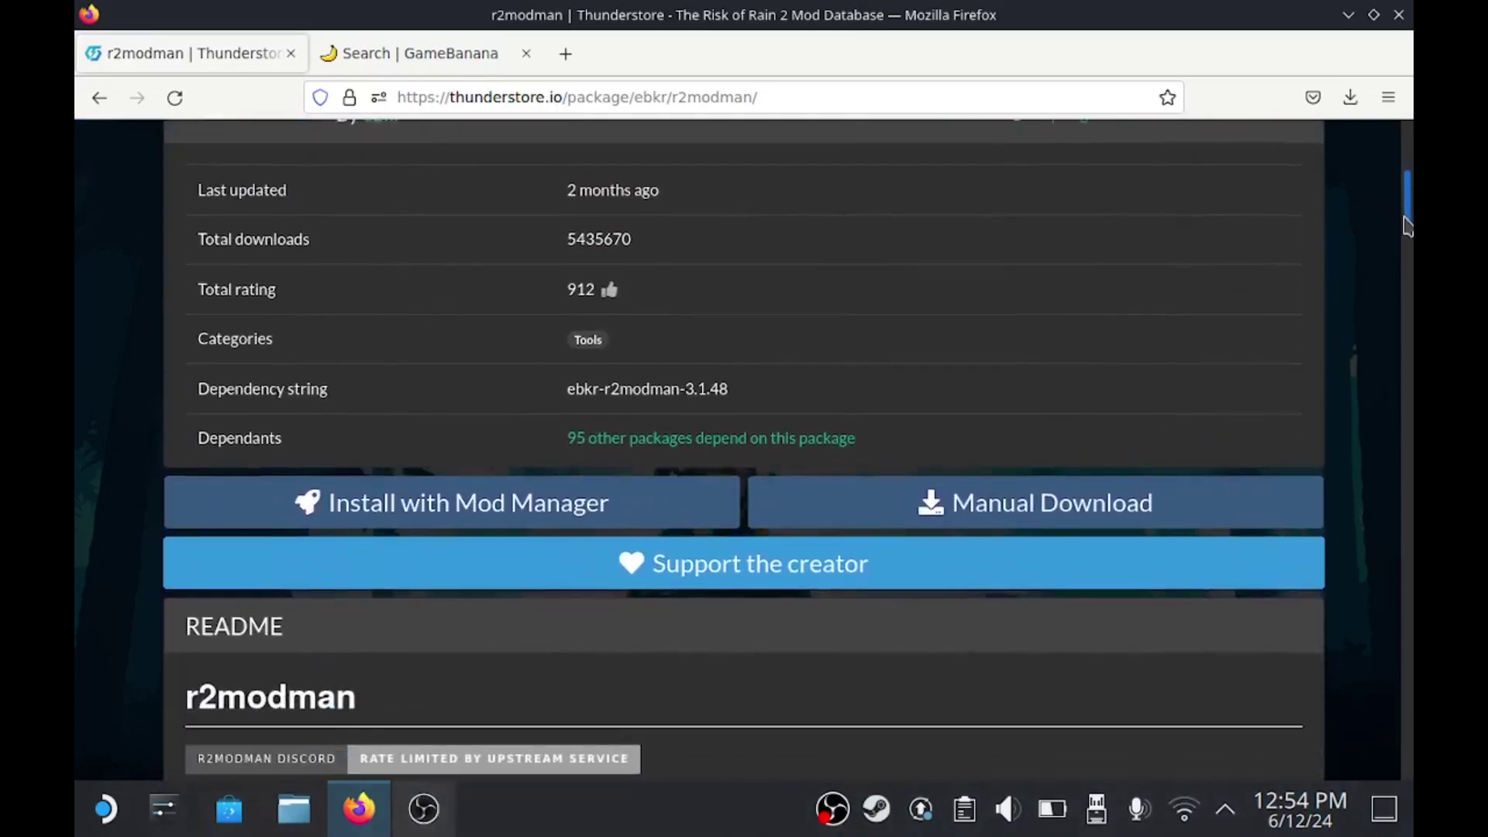
pyautogui.scroll(1, 1405, 227)
pyautogui.scroll(-10, 1406, 227)
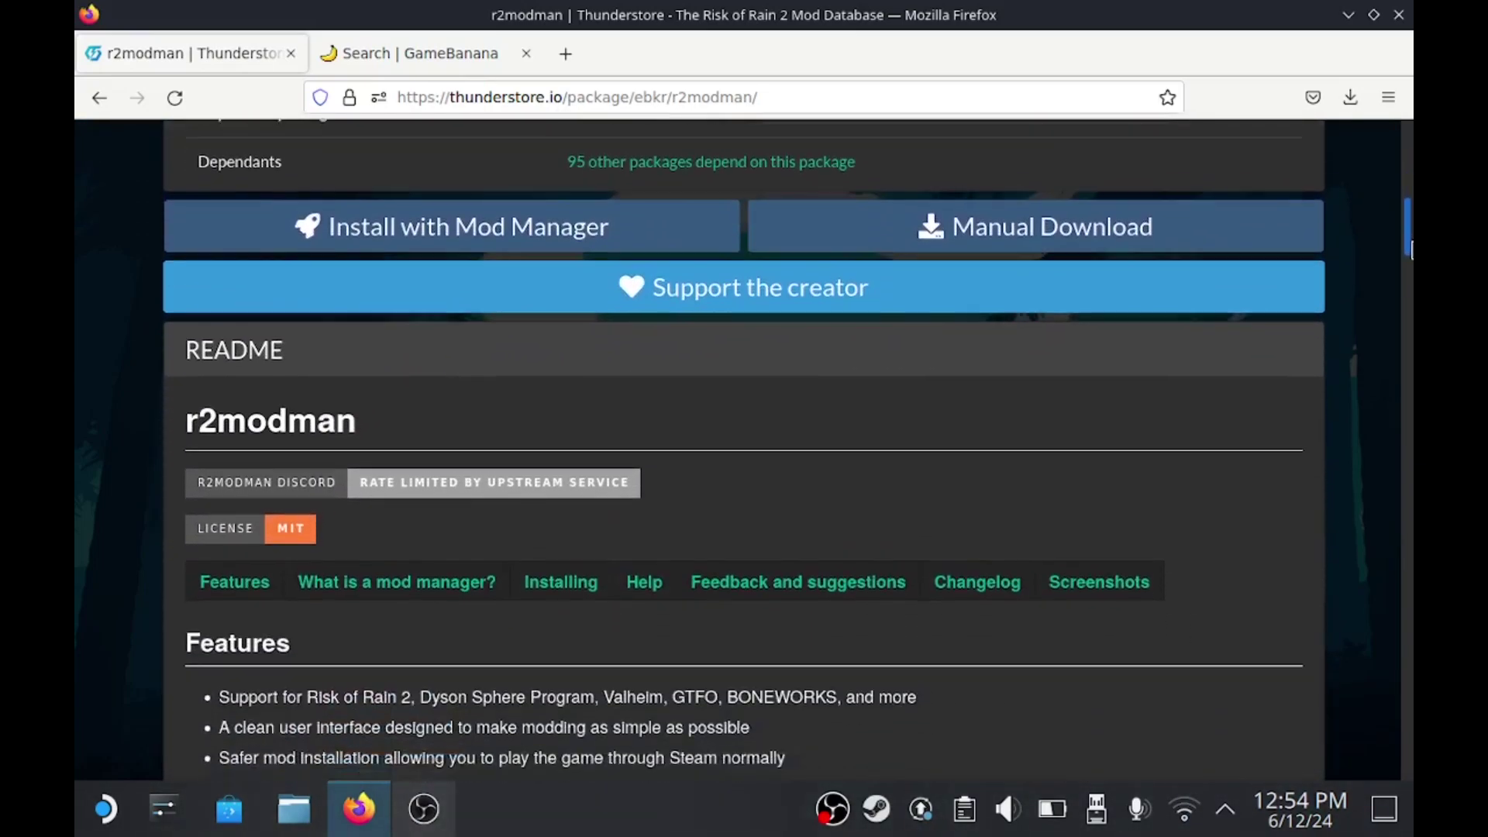
pyautogui.scroll(7, 1401, 249)
pyautogui.scroll(3, 1401, 250)
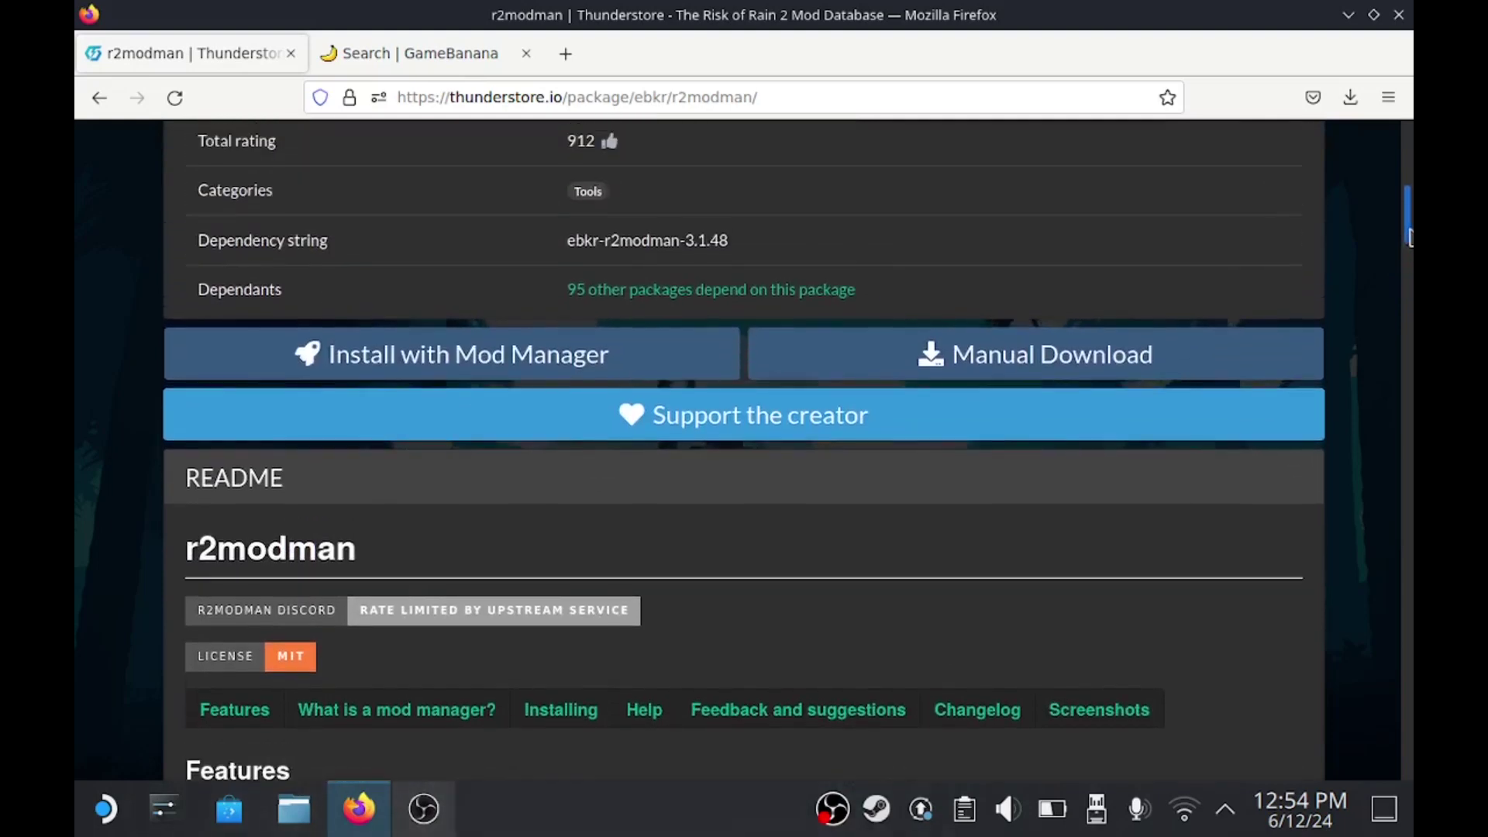
pyautogui.scroll(-1, 1402, 249)
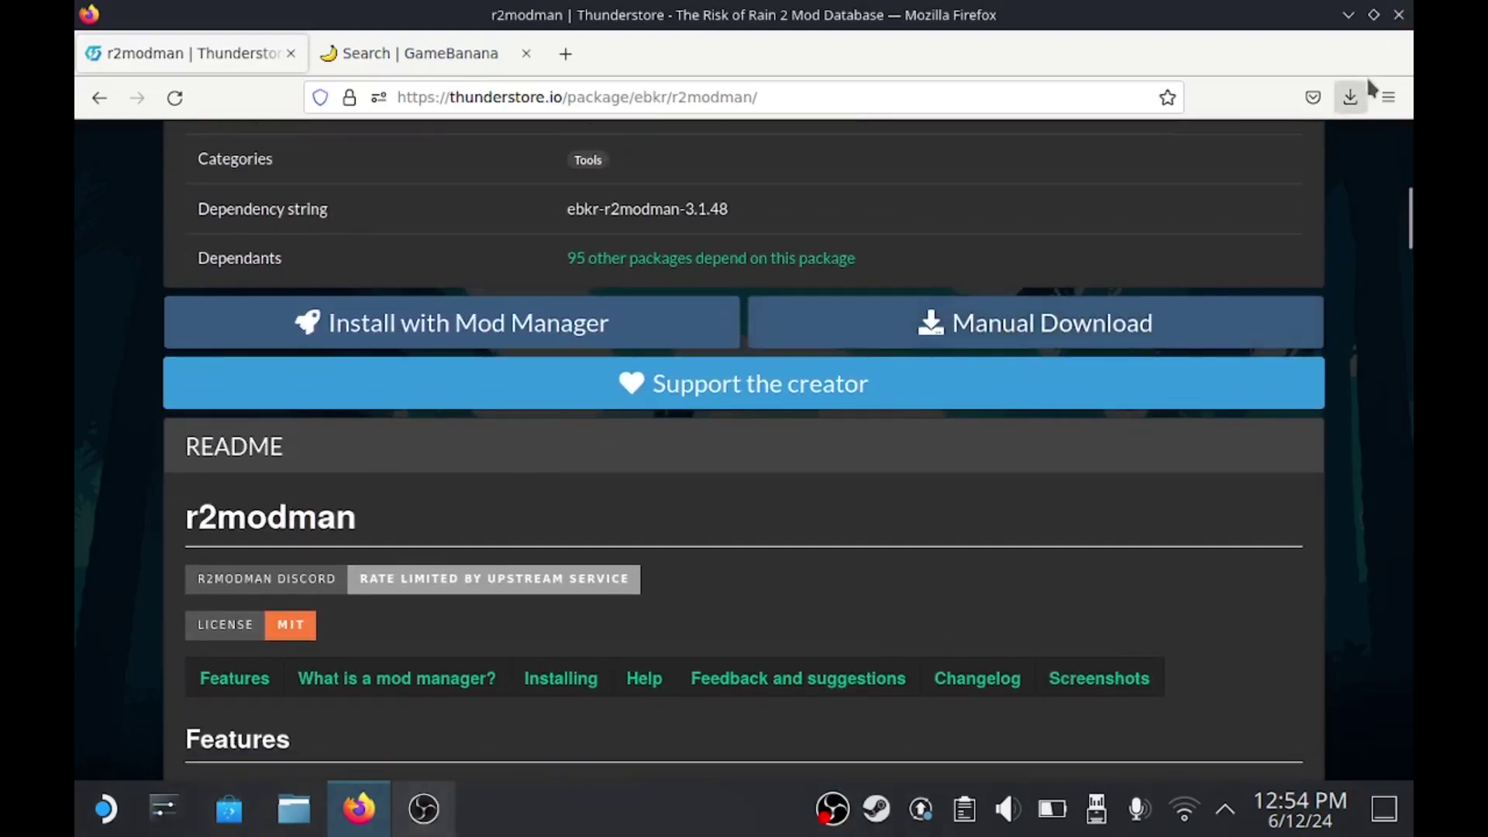
# - Check the browser's recent downloads and minimise the browser to reach the desktop
pyautogui.click(1350, 97)
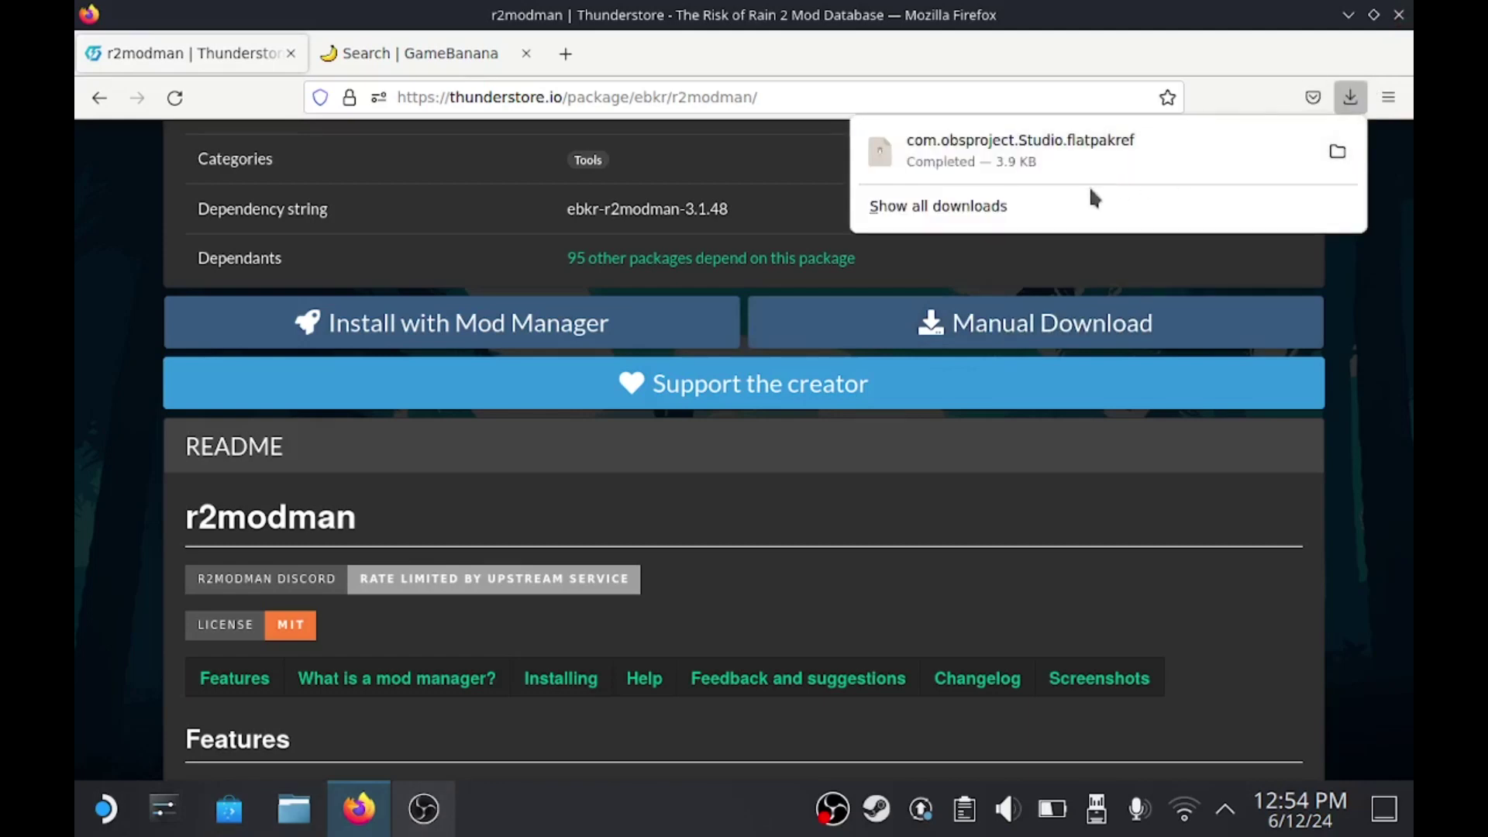
pyautogui.click(1349, 14)
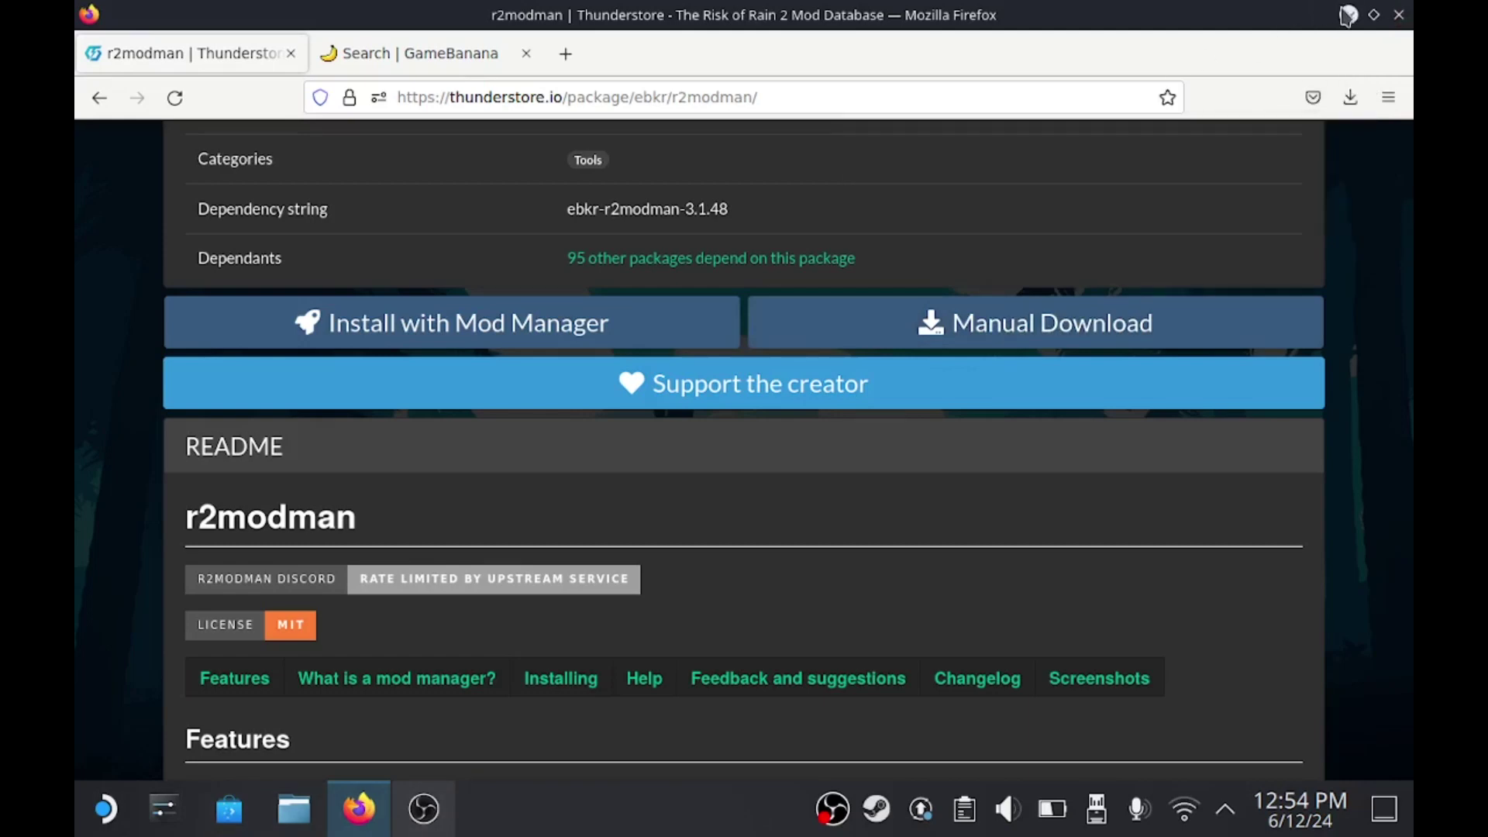
pyautogui.click(1346, 14)
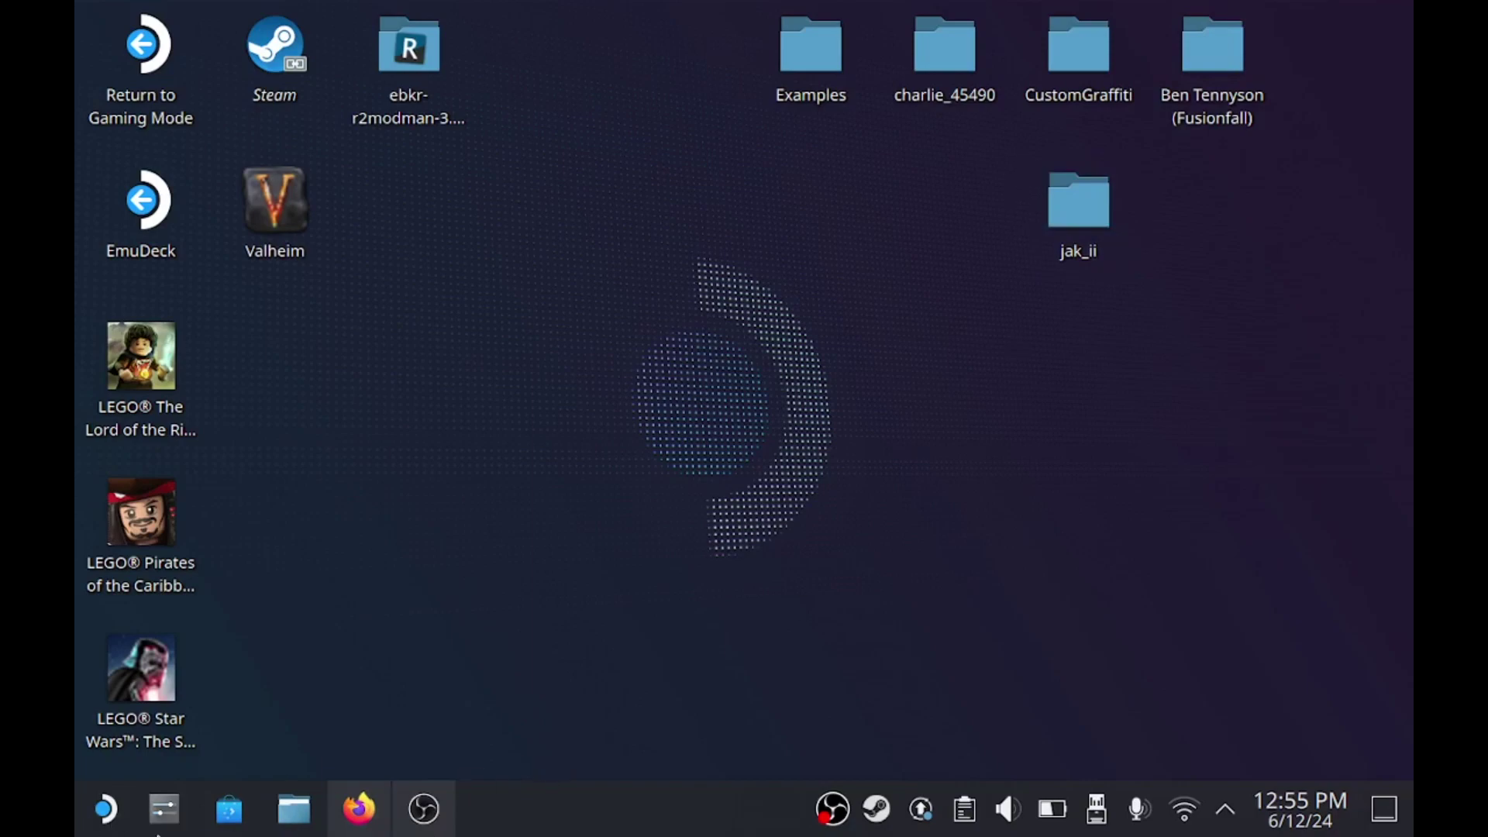
# - Bring up the extraction options for ebkr-r2modman-3.1.48.zip from the Downloads folder on the desktop, cancel them and close the file manager
pyautogui.click(288, 814)
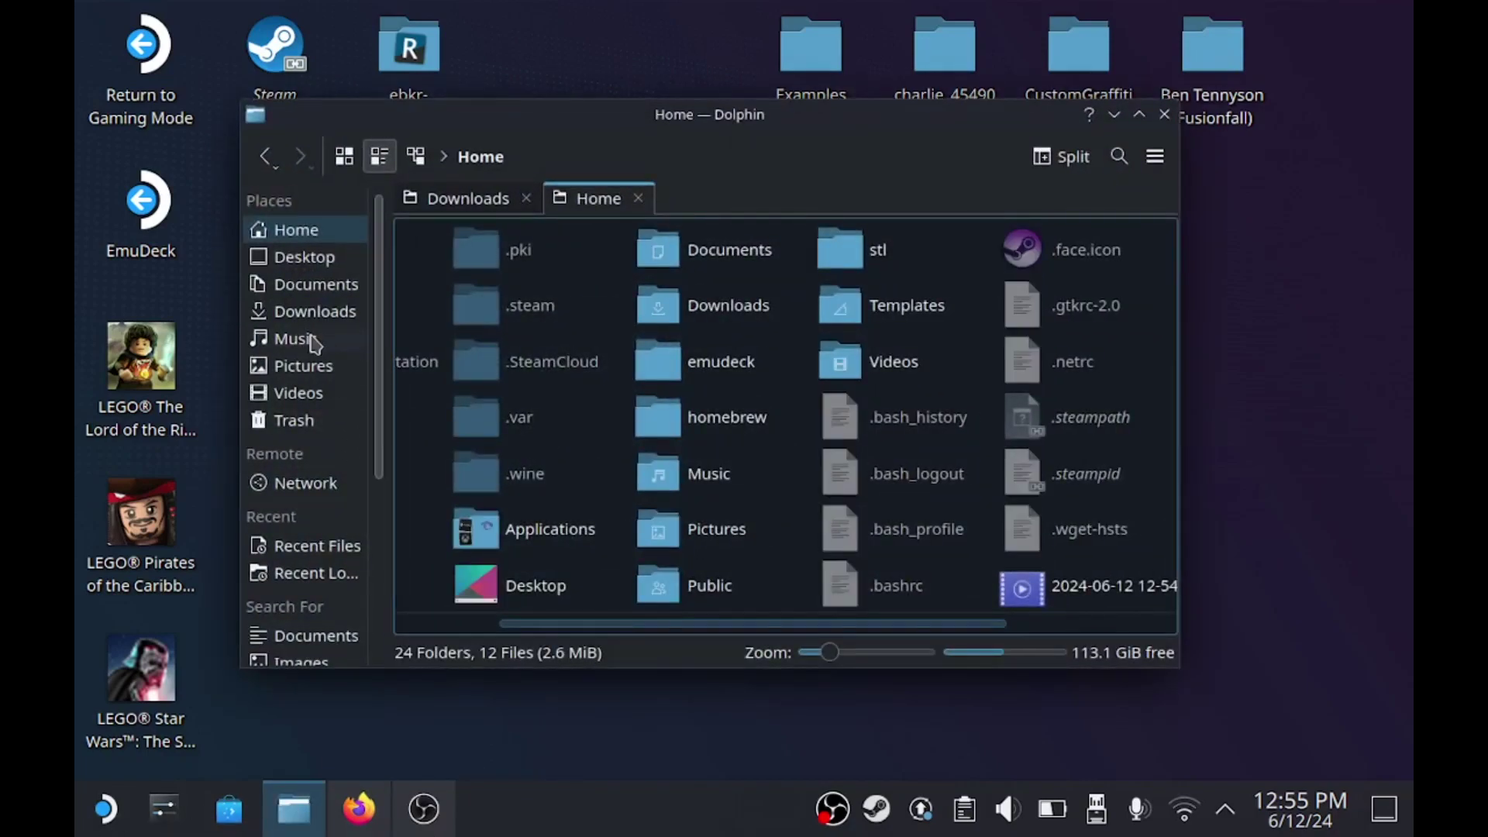
pyautogui.click(314, 312)
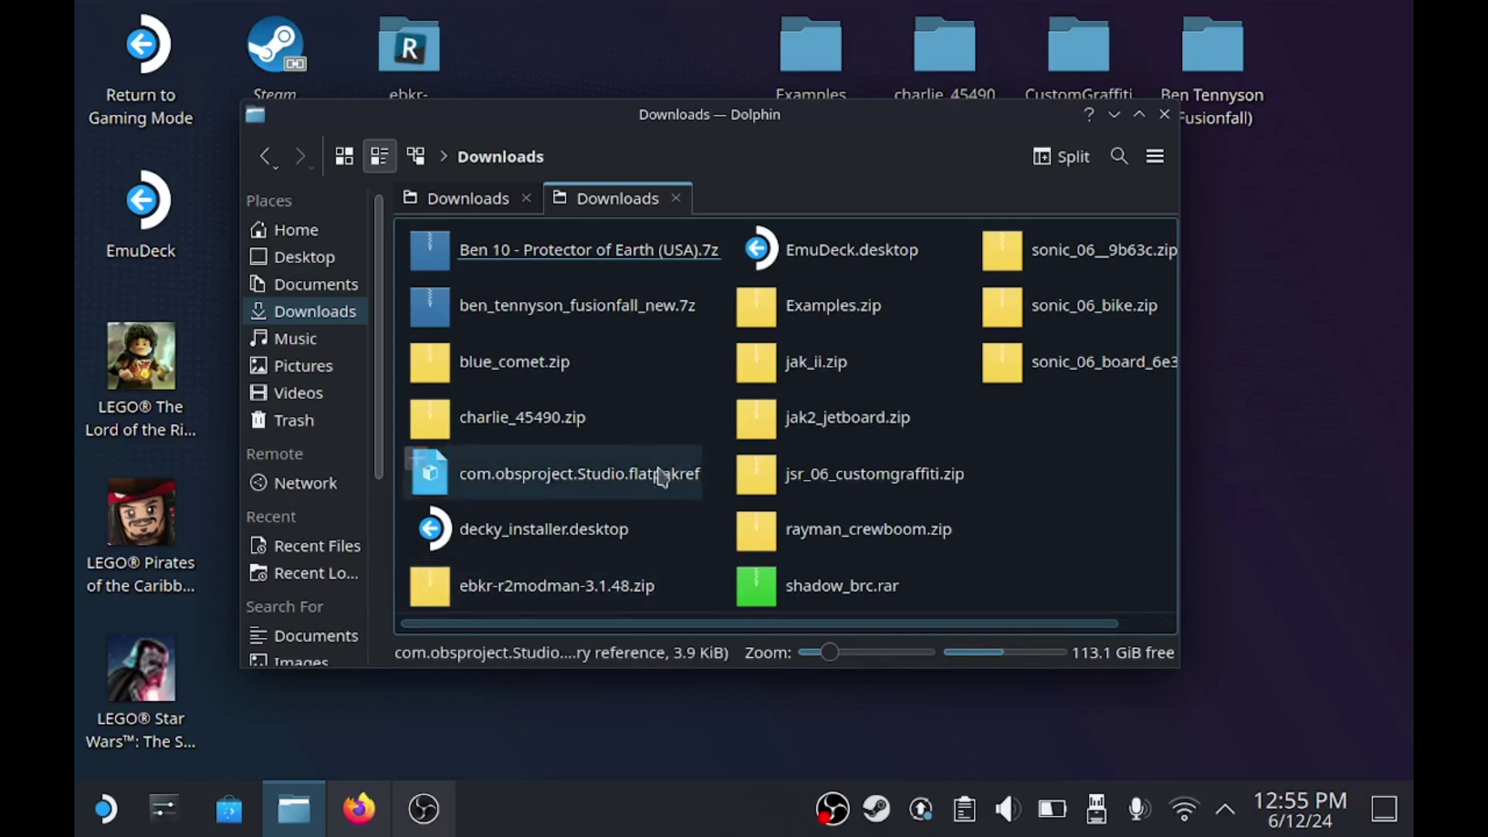
pyautogui.click(534, 593)
pyautogui.moveTo(535, 594); pyautogui.dragTo(1317, 339)
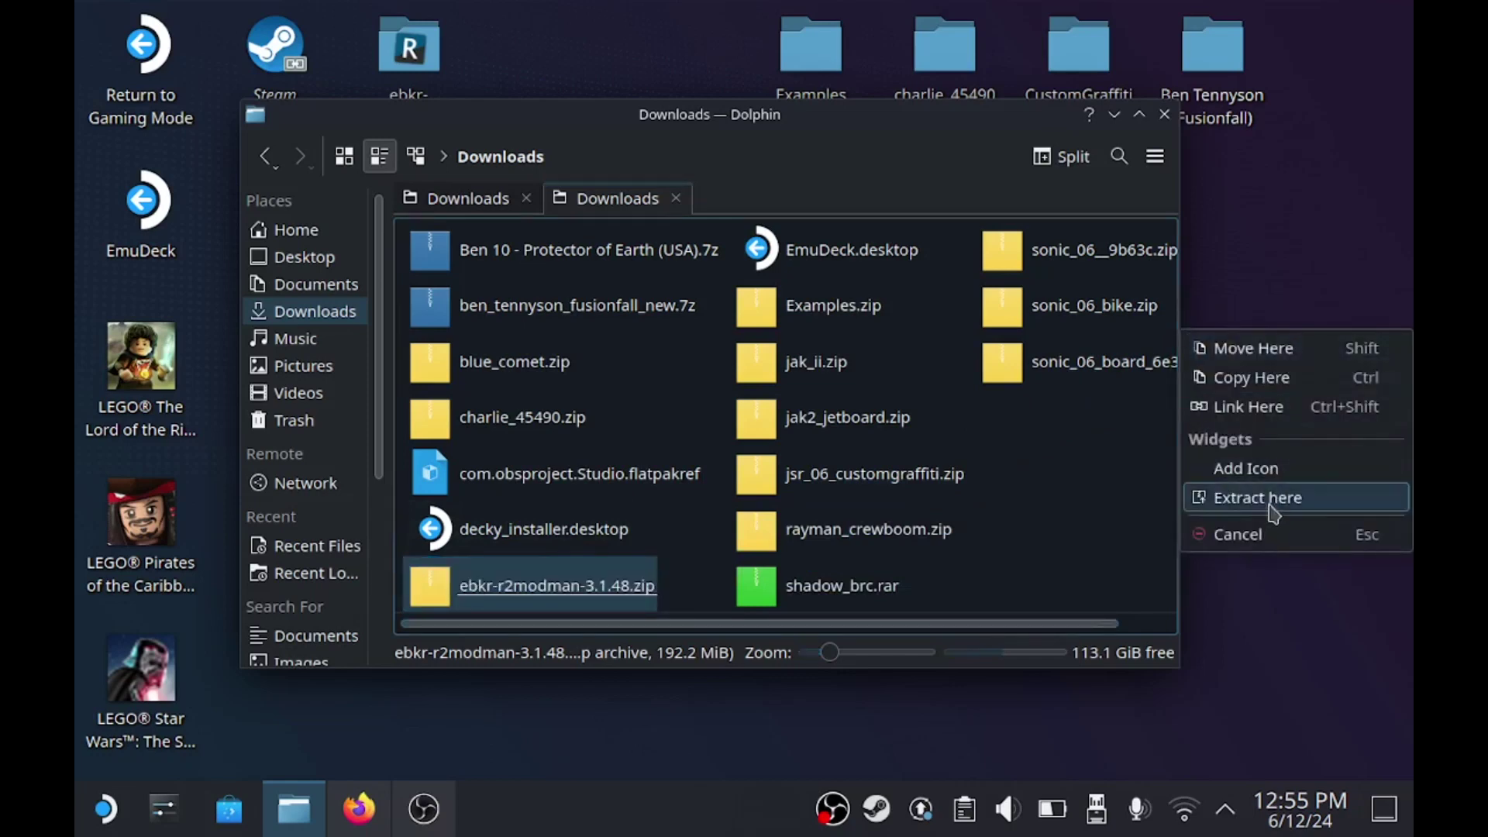
pyautogui.click(1246, 540)
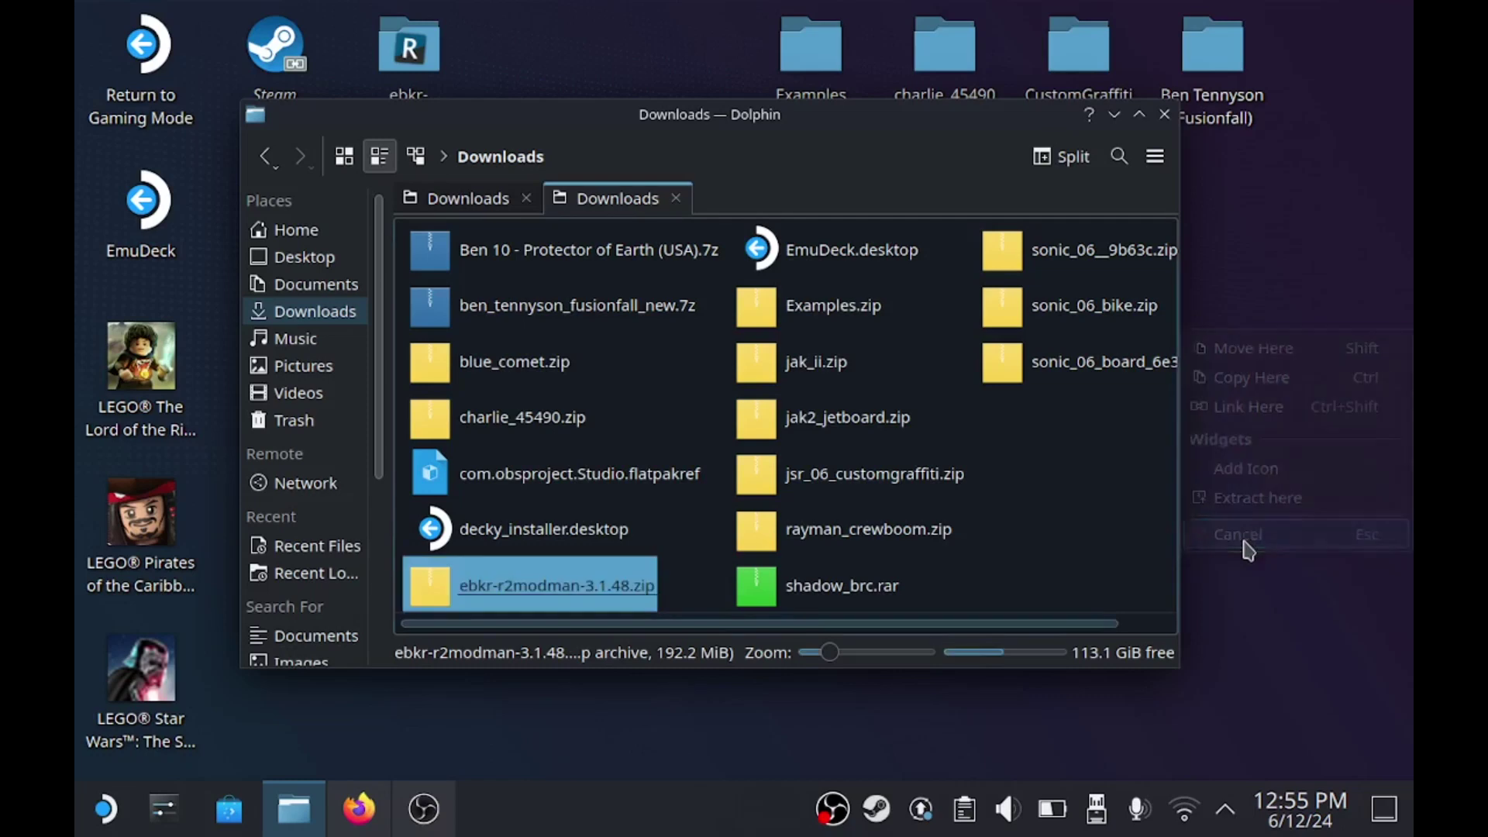
pyautogui.click(1164, 115)
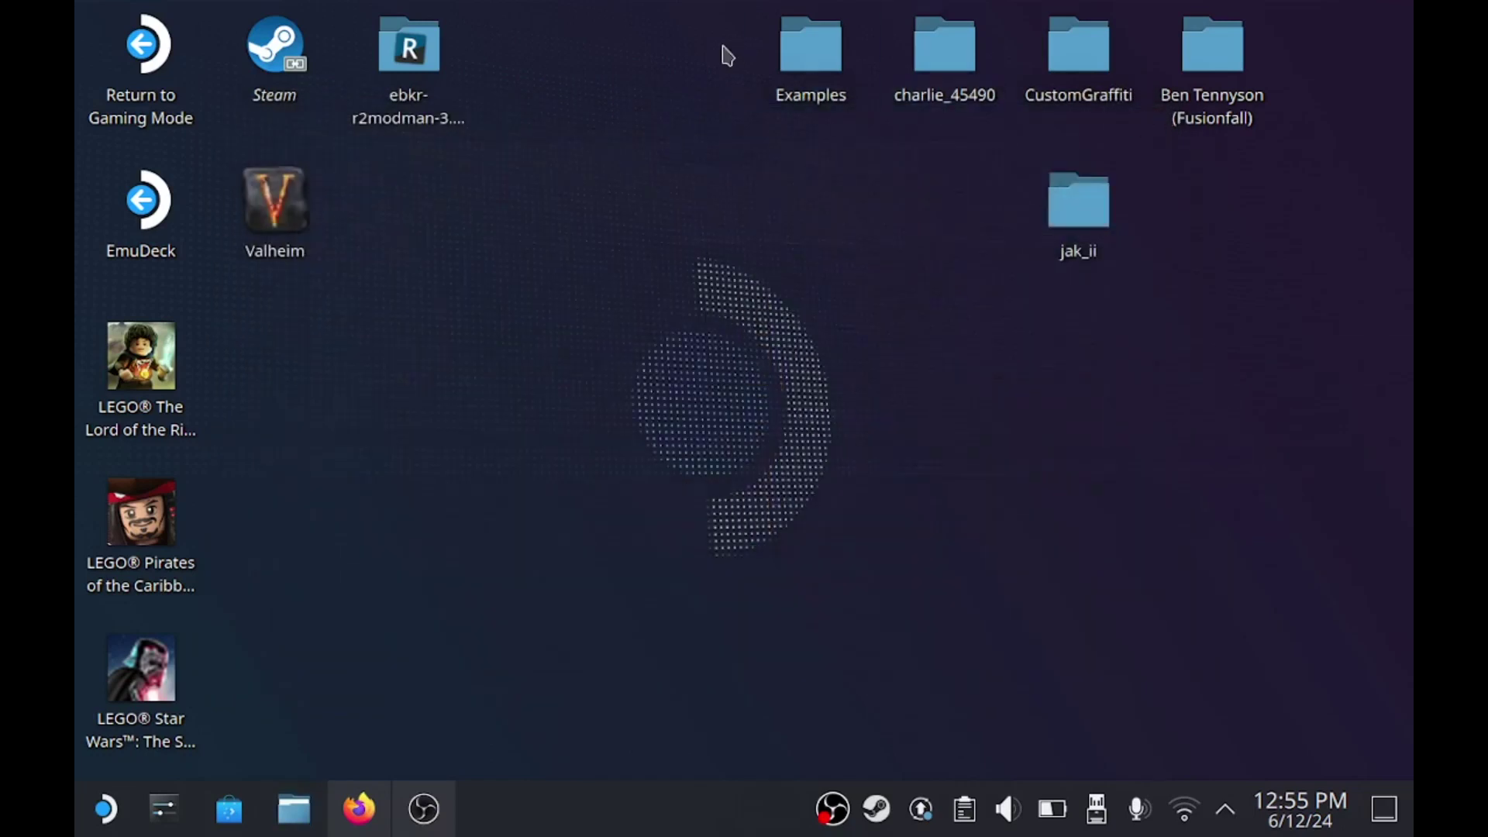
# - Open the extracted ebkr-r2modman-3.1.48 folder on the desktop and execute r2modman-3.1.48.AppImage
pyautogui.doubleClick(418, 75)
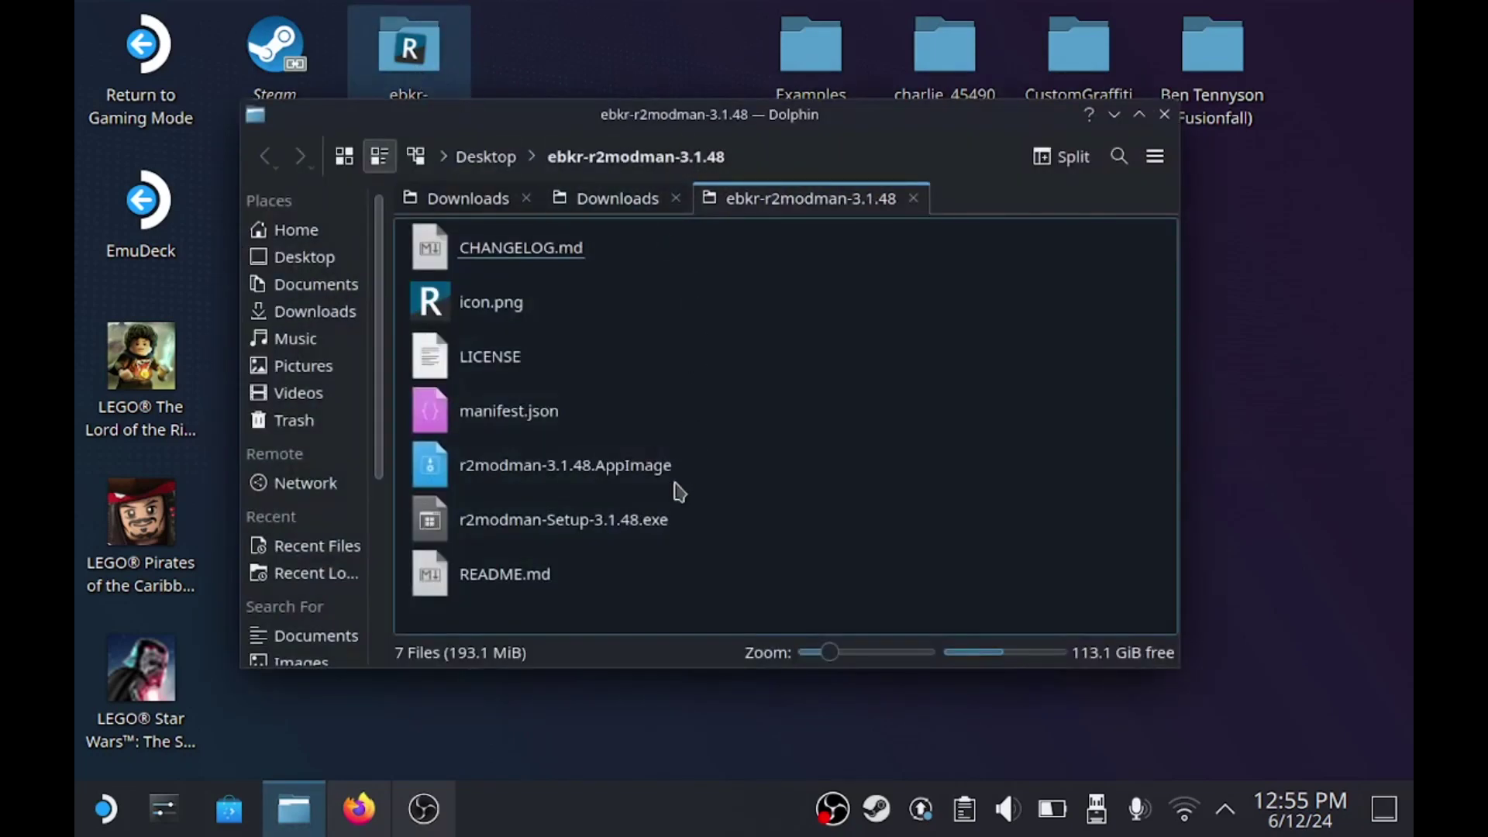
pyautogui.doubleClick(547, 475)
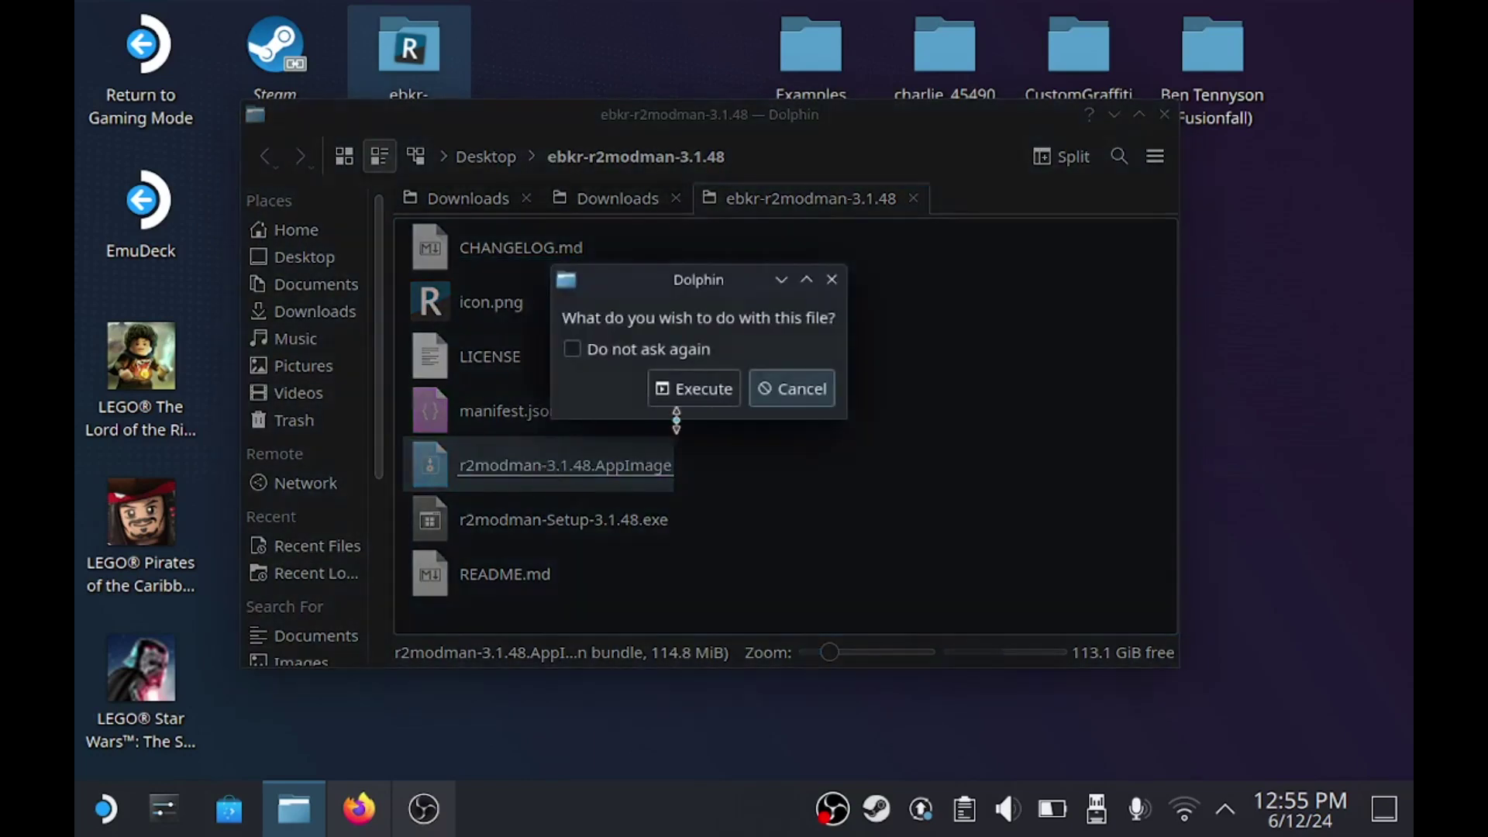
pyautogui.click(709, 400)
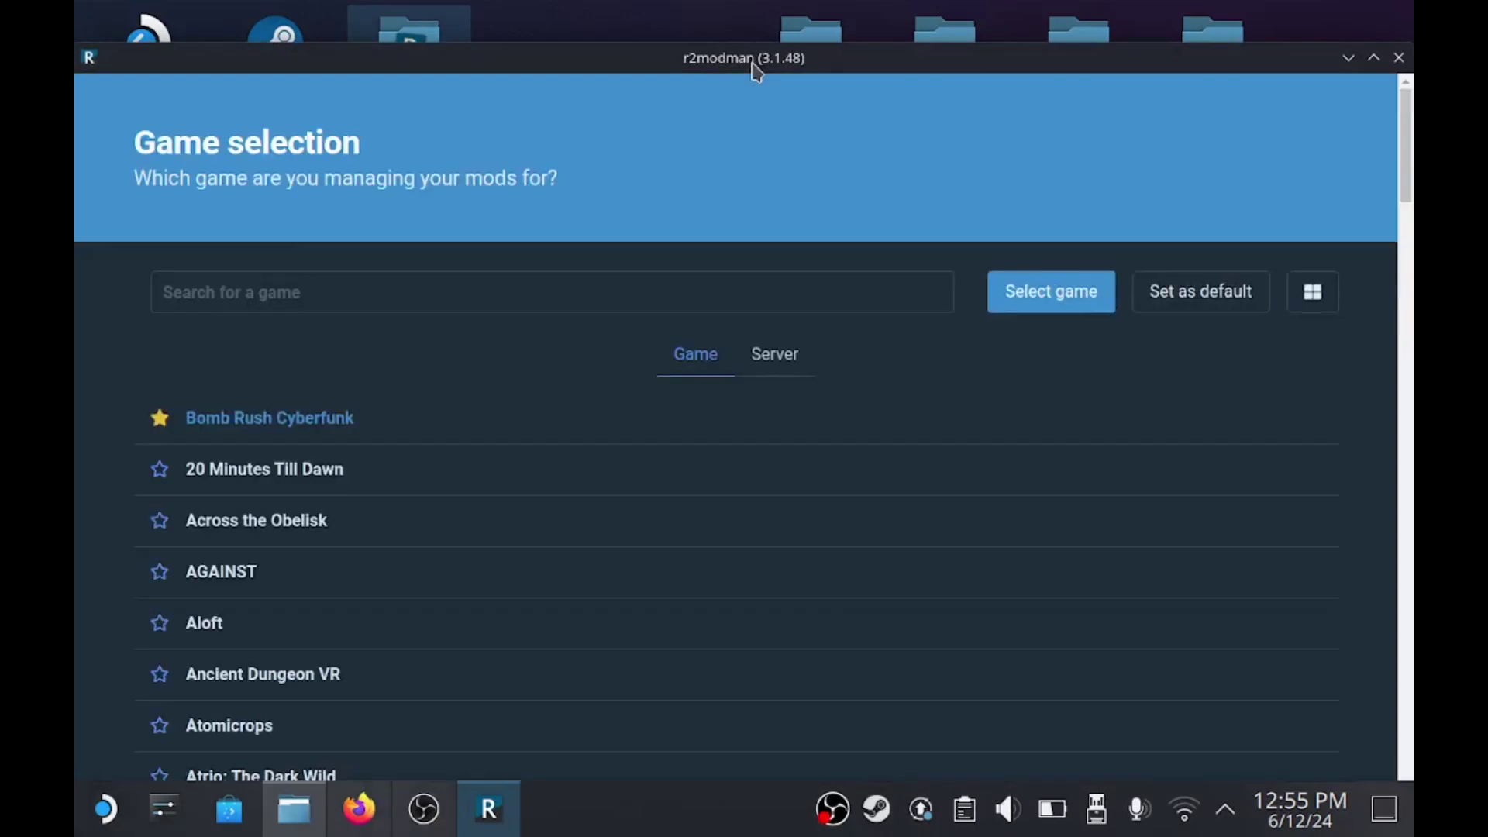
pyautogui.moveTo(754, 62)
pyautogui.mouseDown()
pyautogui.moveTo(754, 15)
pyautogui.moveTo(751, 60)
pyautogui.mouseUp()
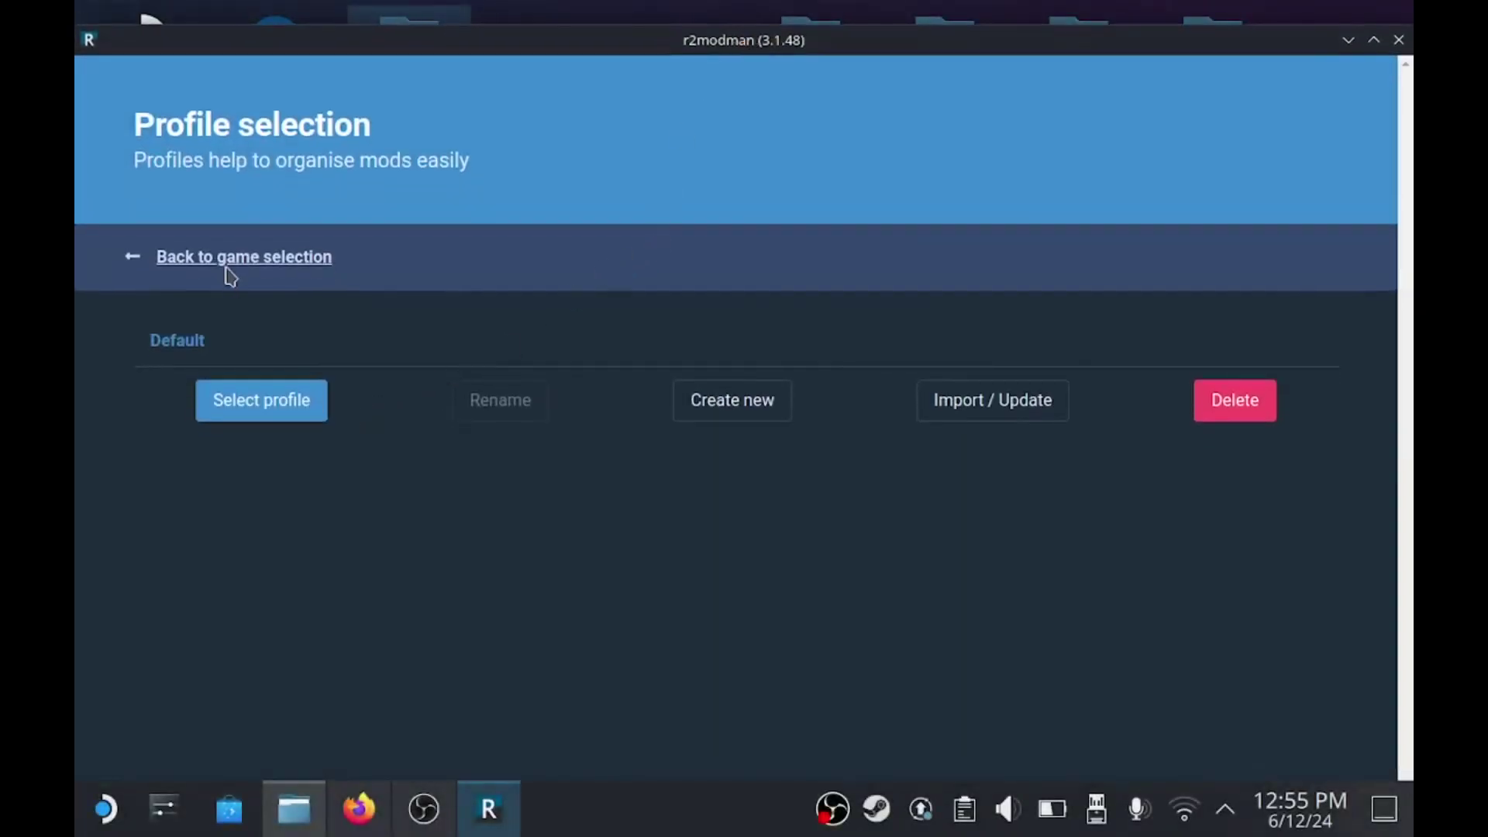
# - Set Bomb Rush Cyberfunk as the default game with Steam as its platform, and select the Default profile
pyautogui.click(175, 266)
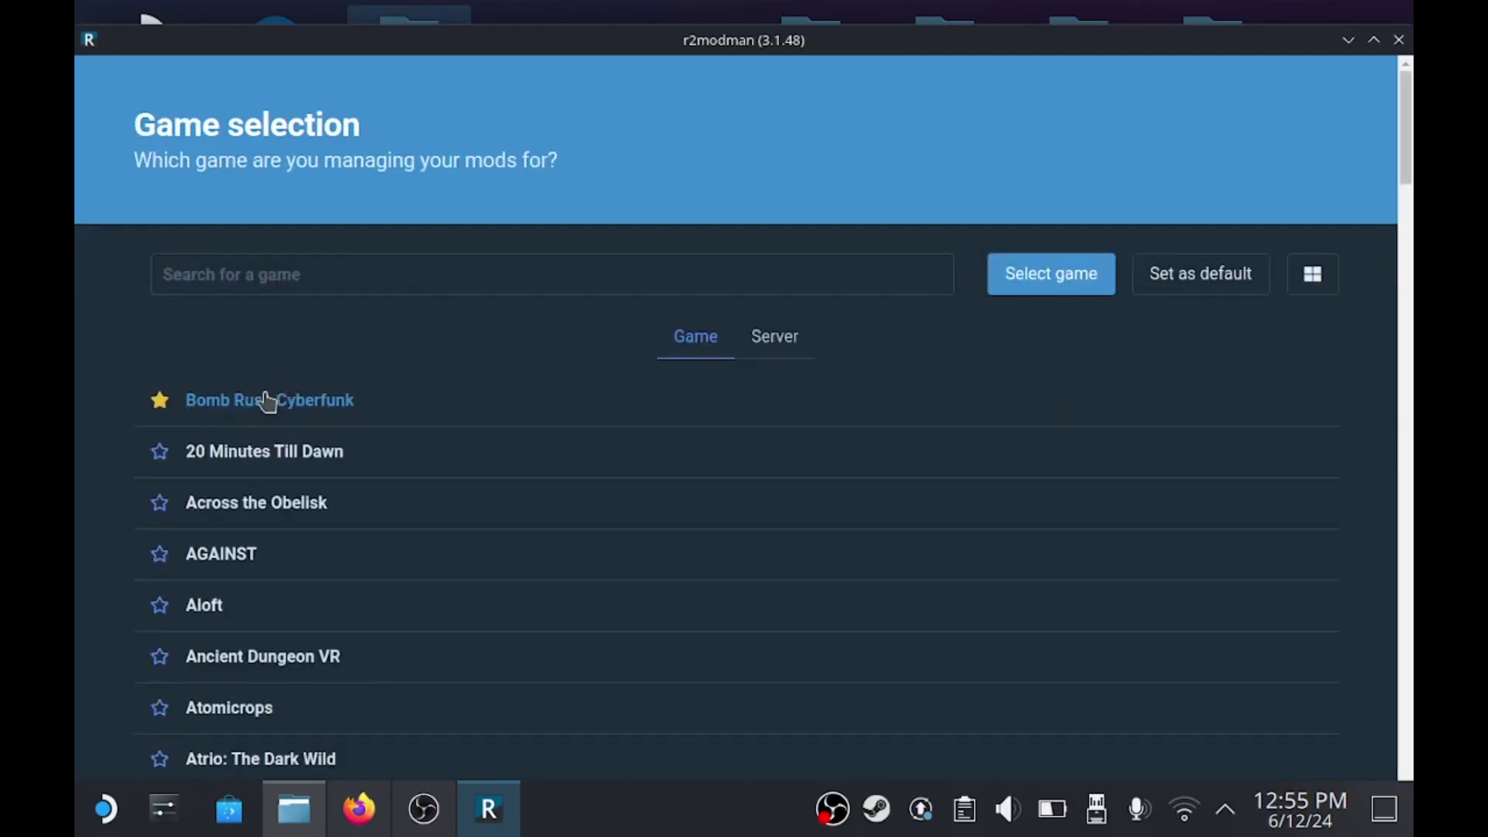
pyautogui.click(1210, 283)
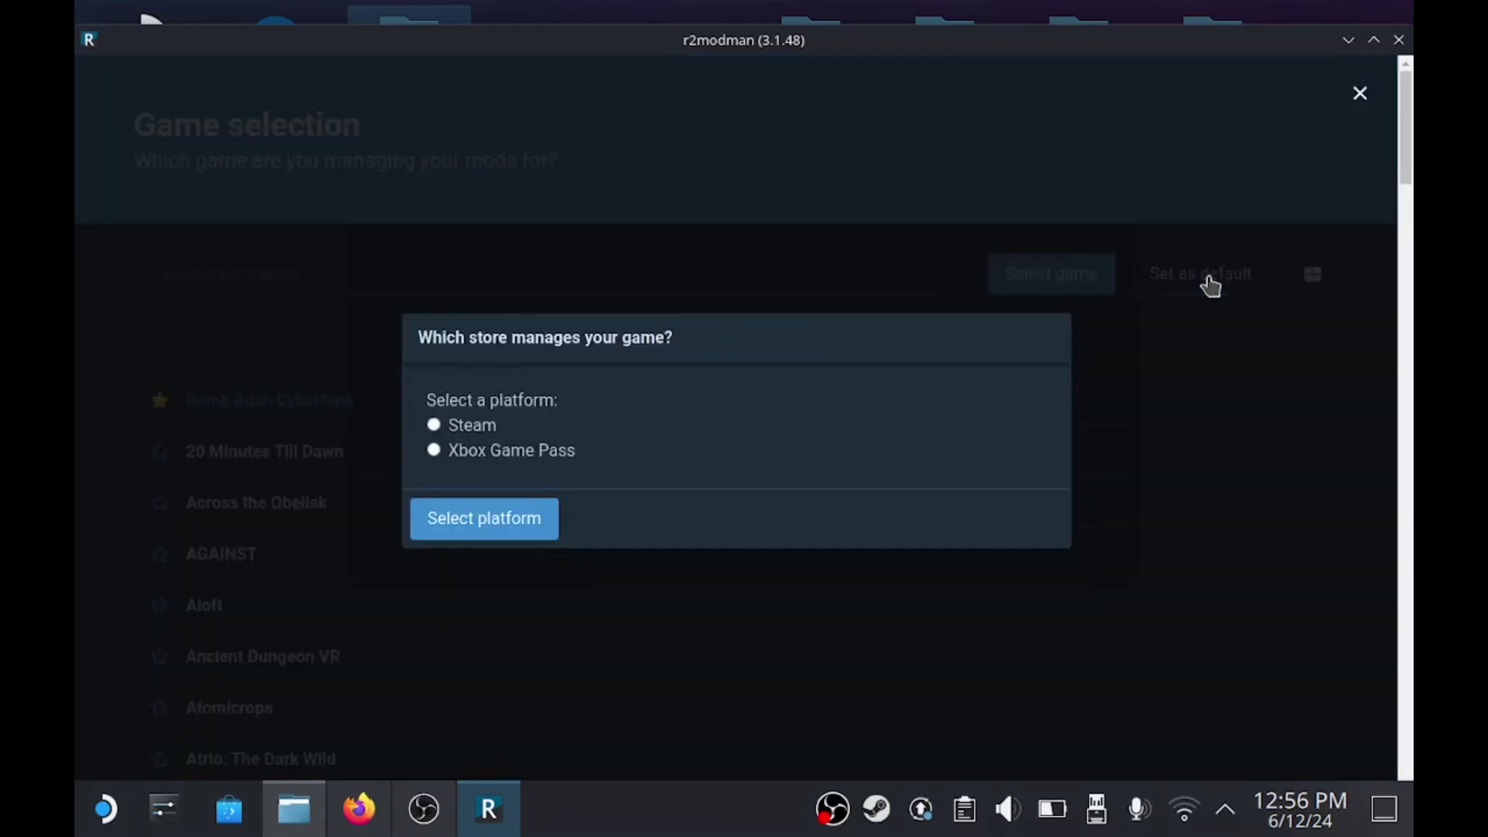
pyautogui.click(438, 428)
pyautogui.click(522, 525)
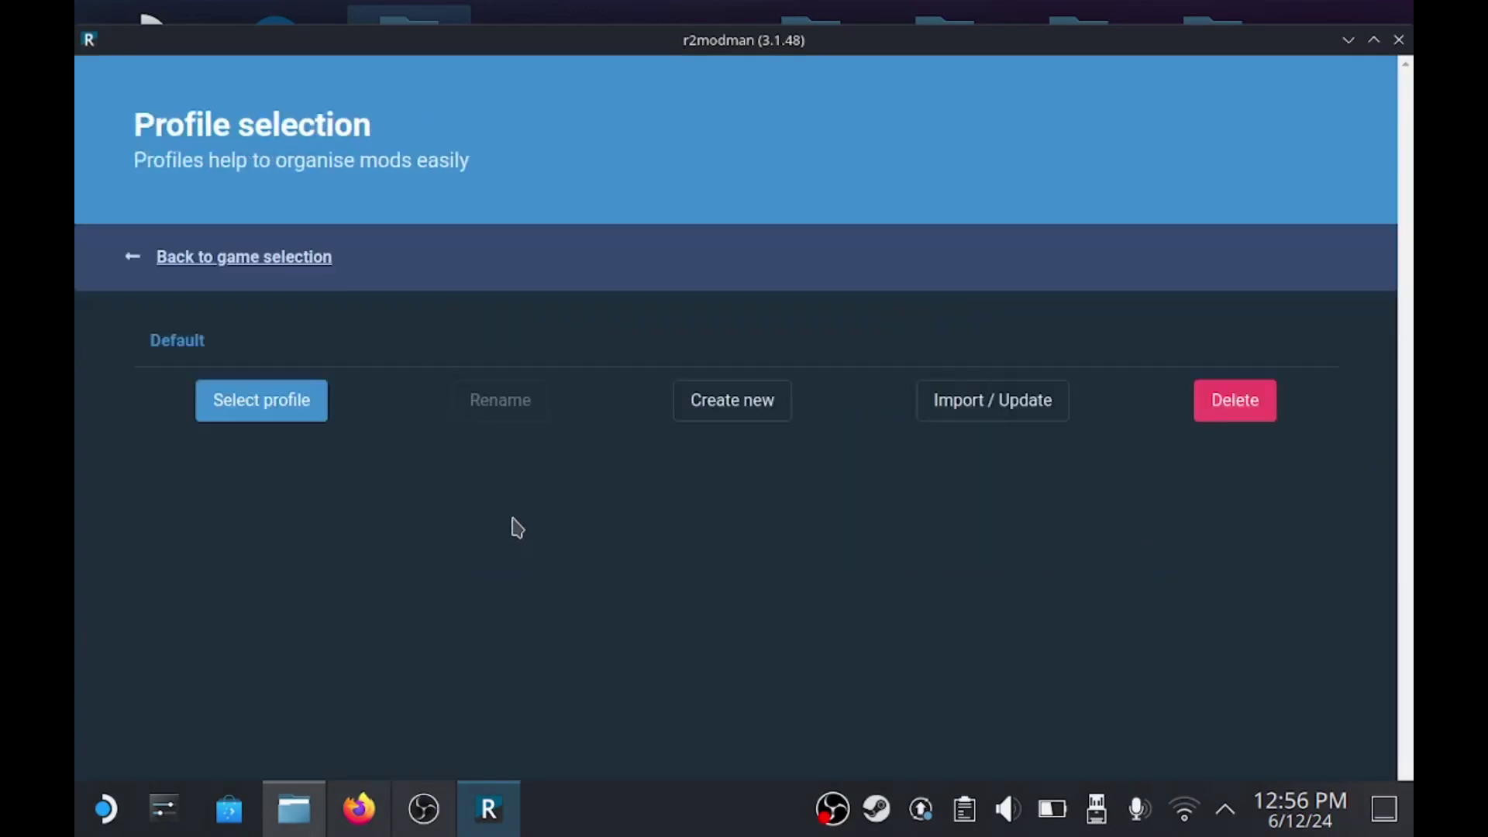
pyautogui.click(253, 405)
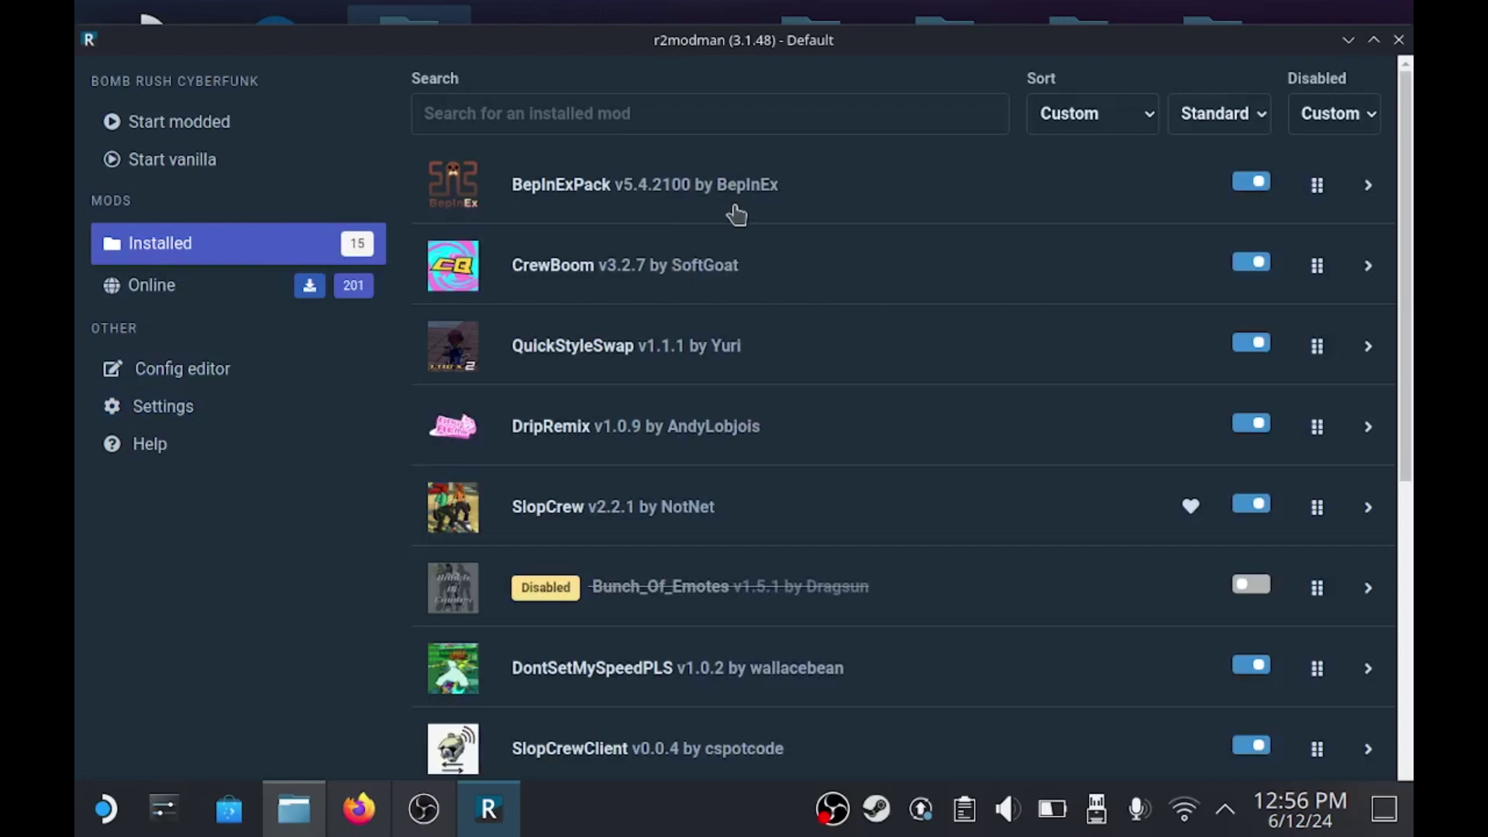
# - Sort the online mods by download count and expand the details of SlopCrew
pyautogui.moveTo(1403, 104)
pyautogui.mouseDown()
pyautogui.moveTo(1407, 352)
pyautogui.moveTo(1407, 85)
pyautogui.mouseUp()
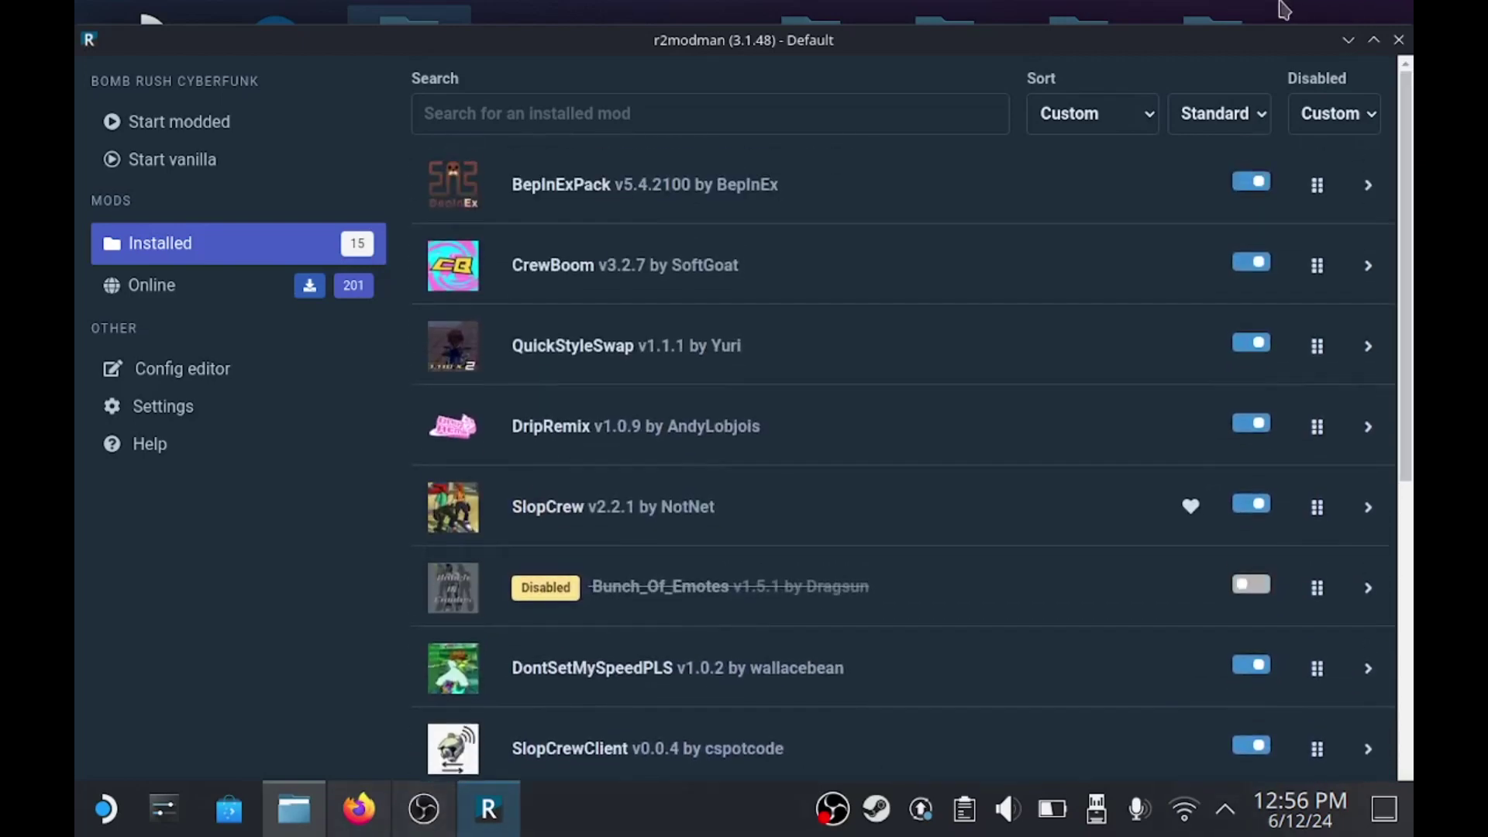
pyautogui.click(224, 289)
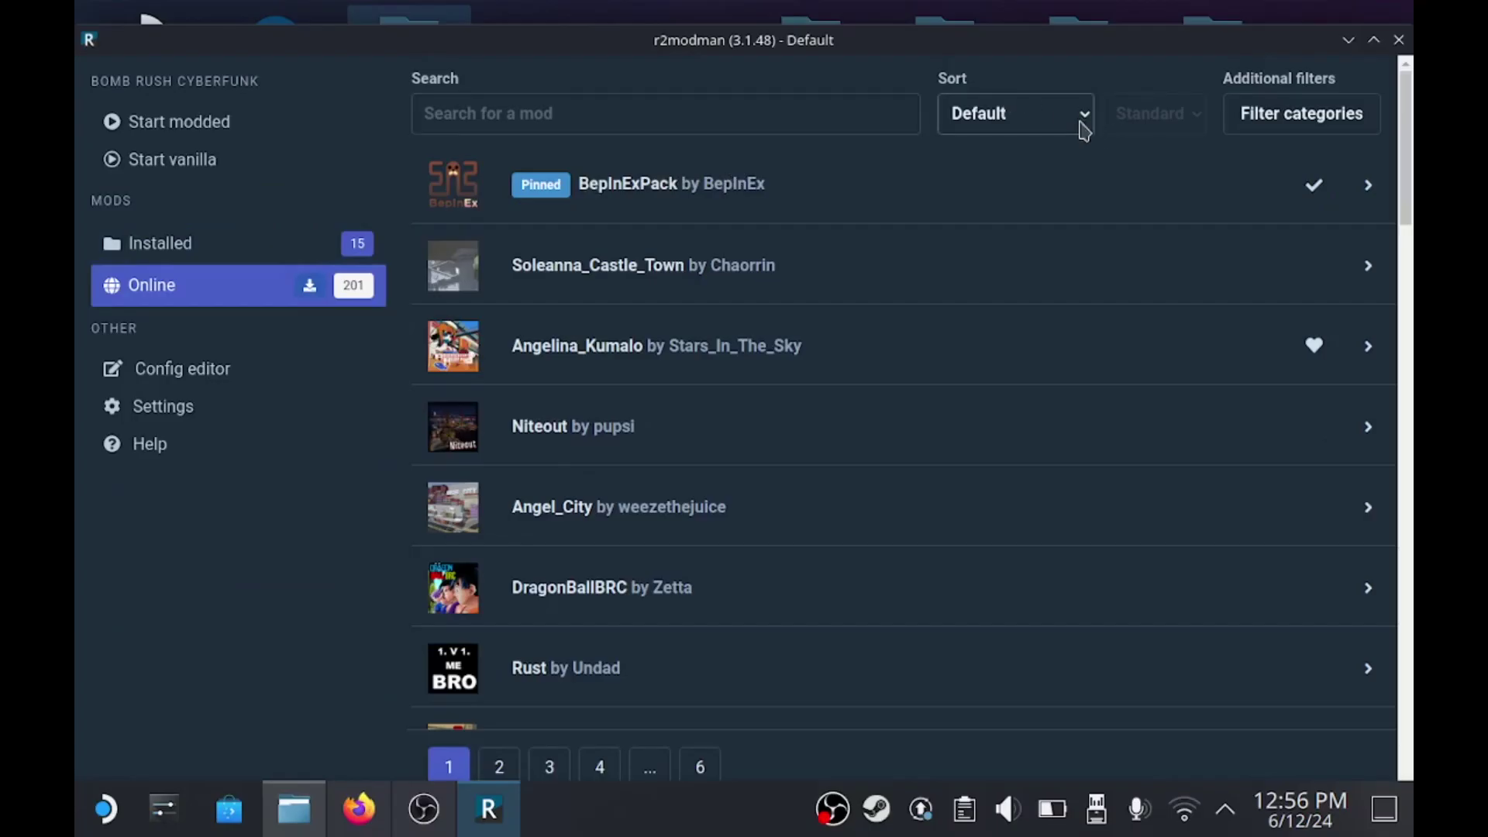
pyautogui.click(1084, 131)
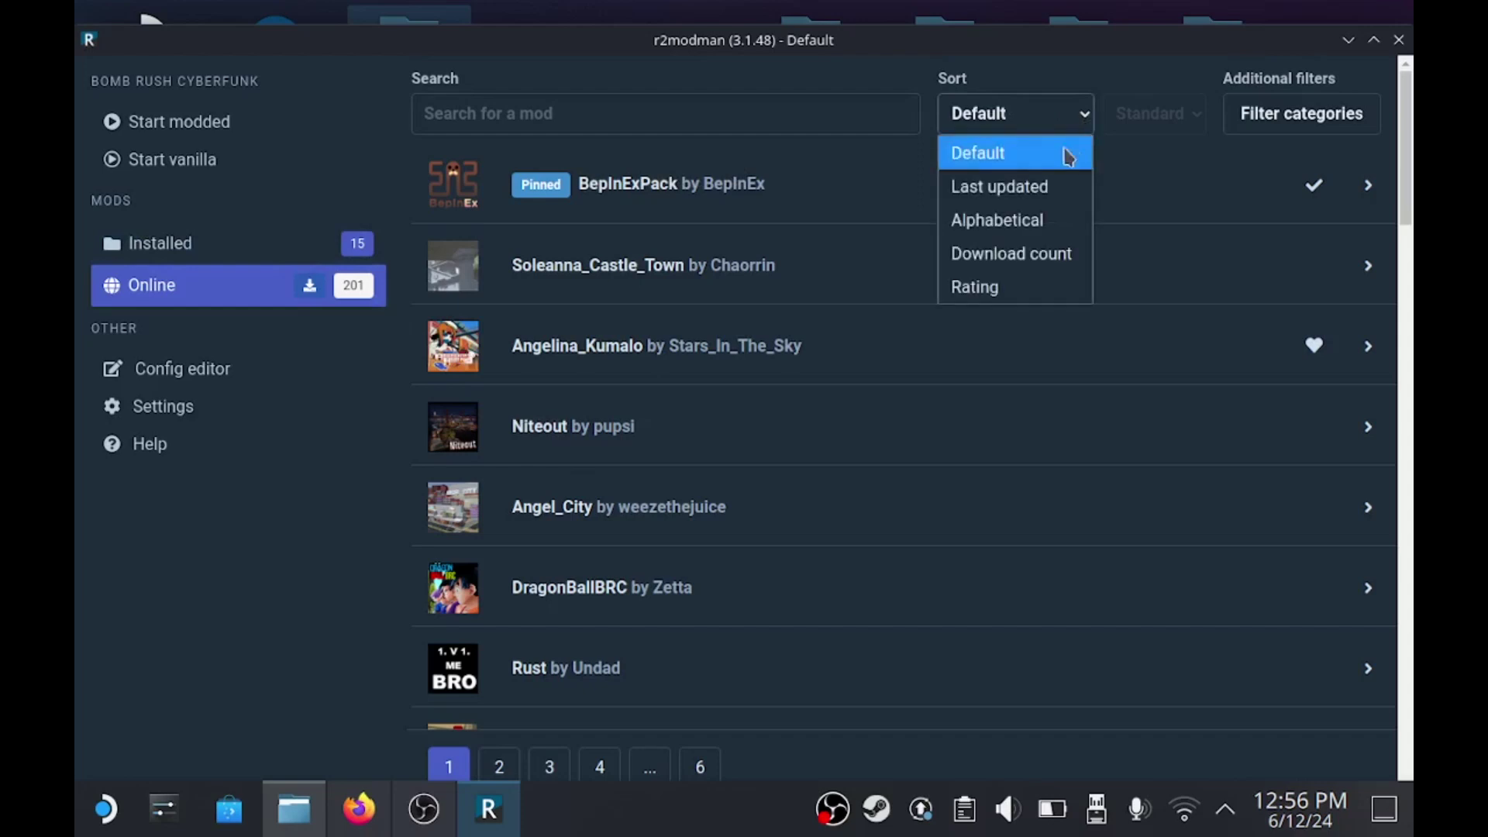
pyautogui.click(1057, 269)
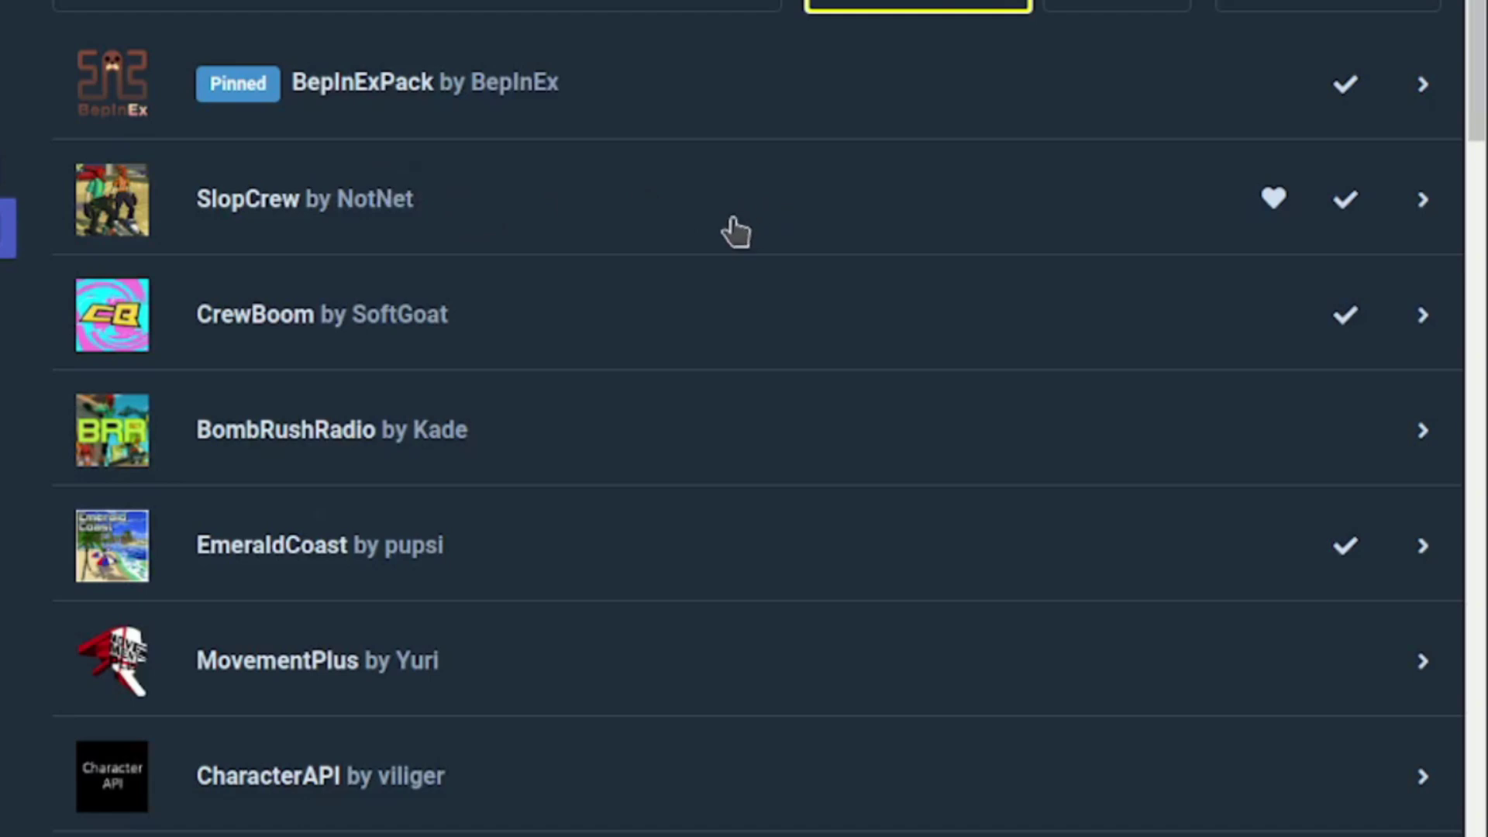
pyautogui.click(491, 213)
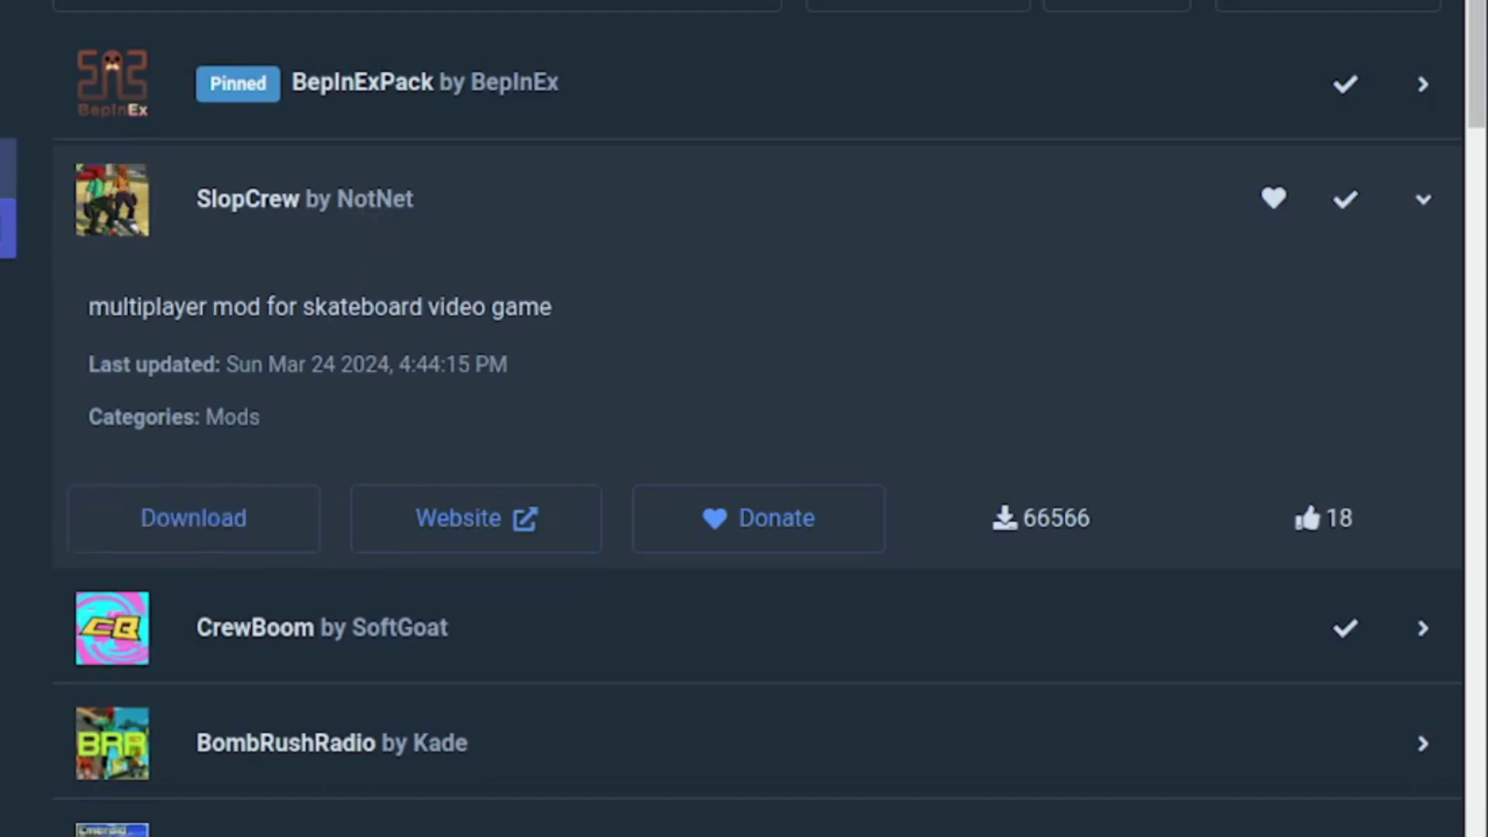
# - Return to the installed mods, start Bomb Rush Cyberfunk modded and continue past the title screen to its central menu
pyautogui.click(311, 243)
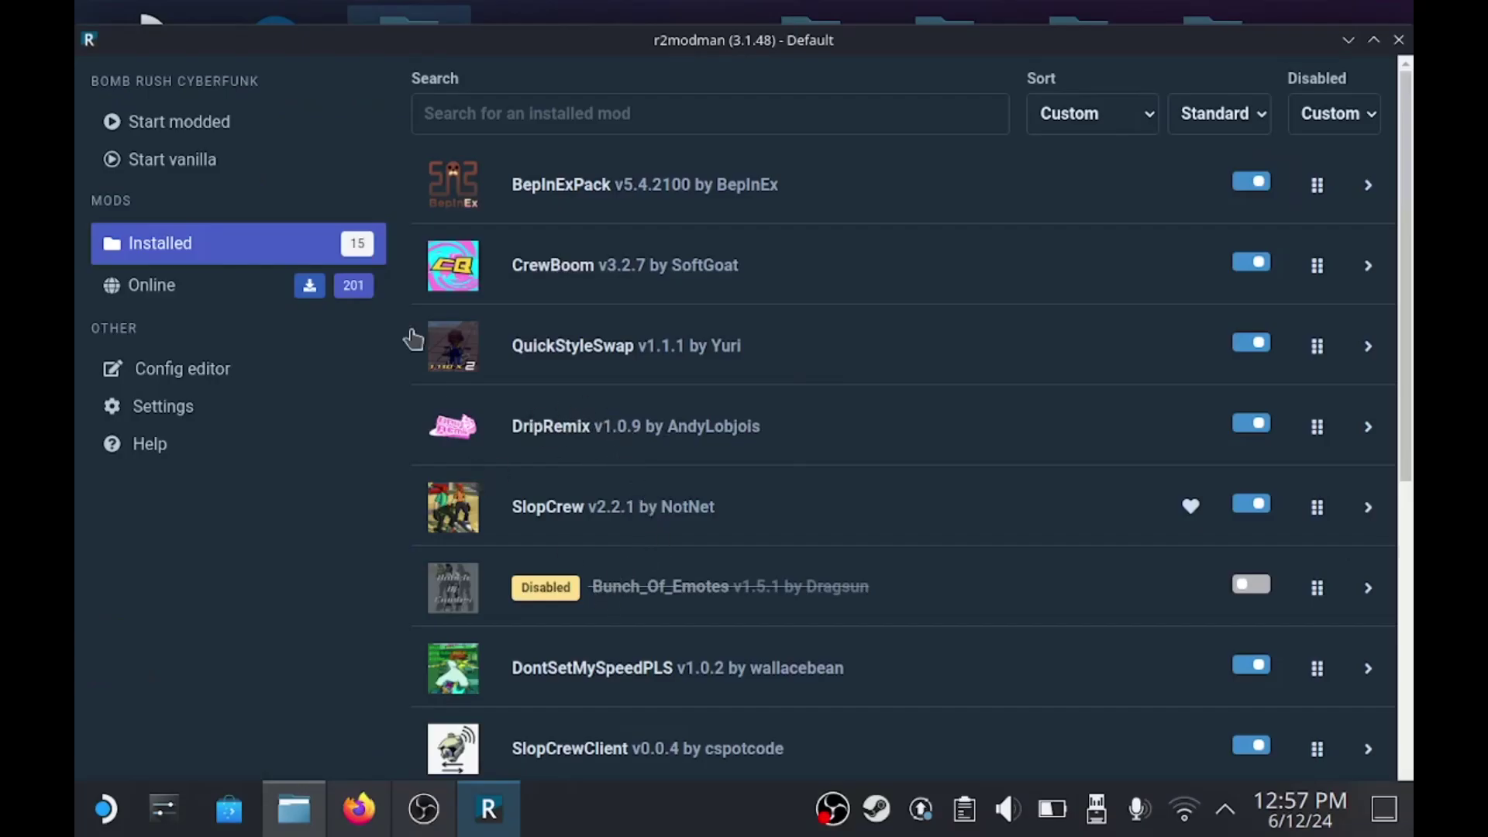
pyautogui.click(231, 122)
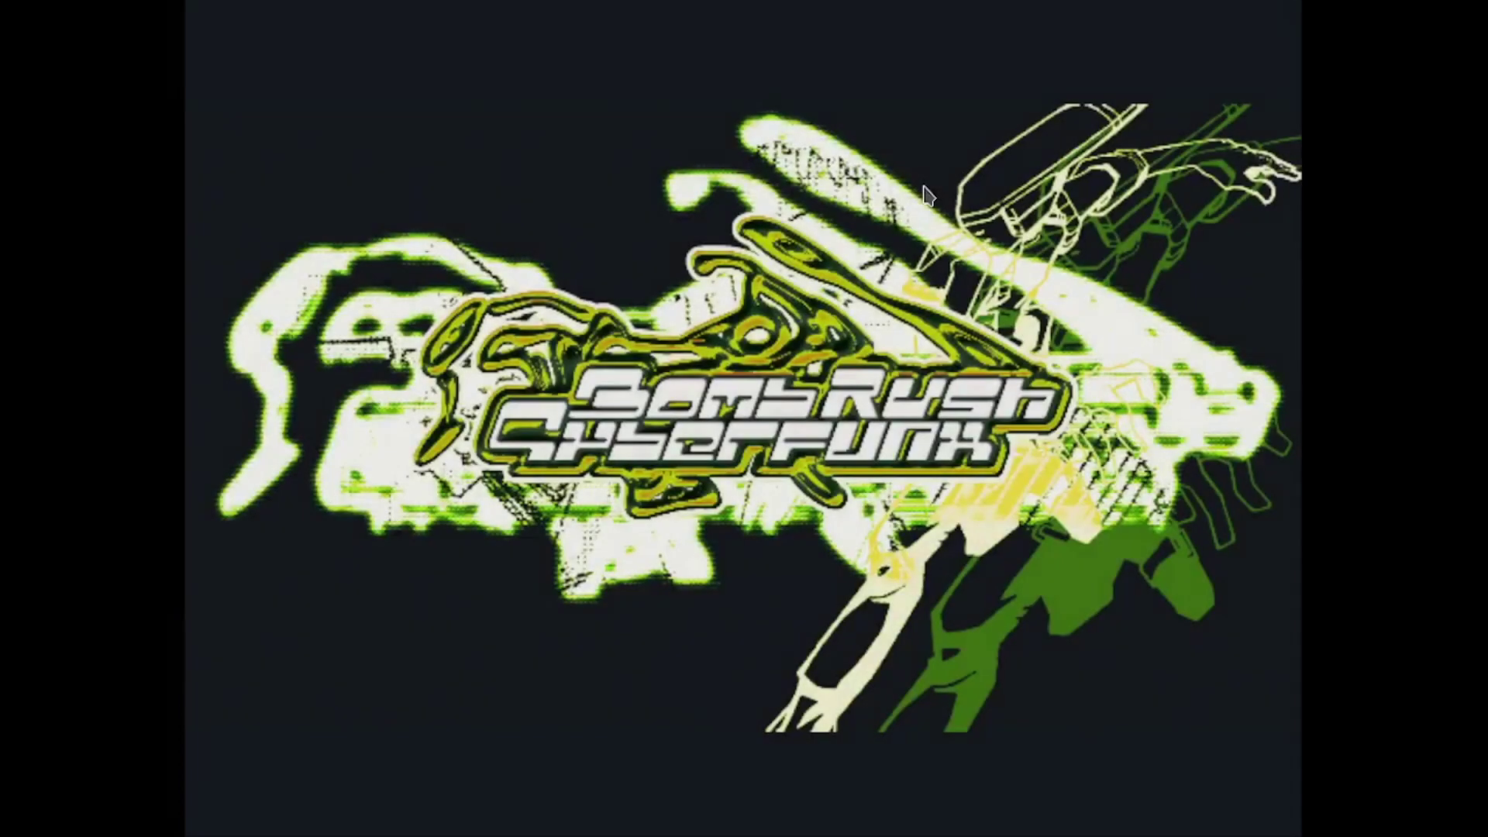
pyautogui.press('Return')
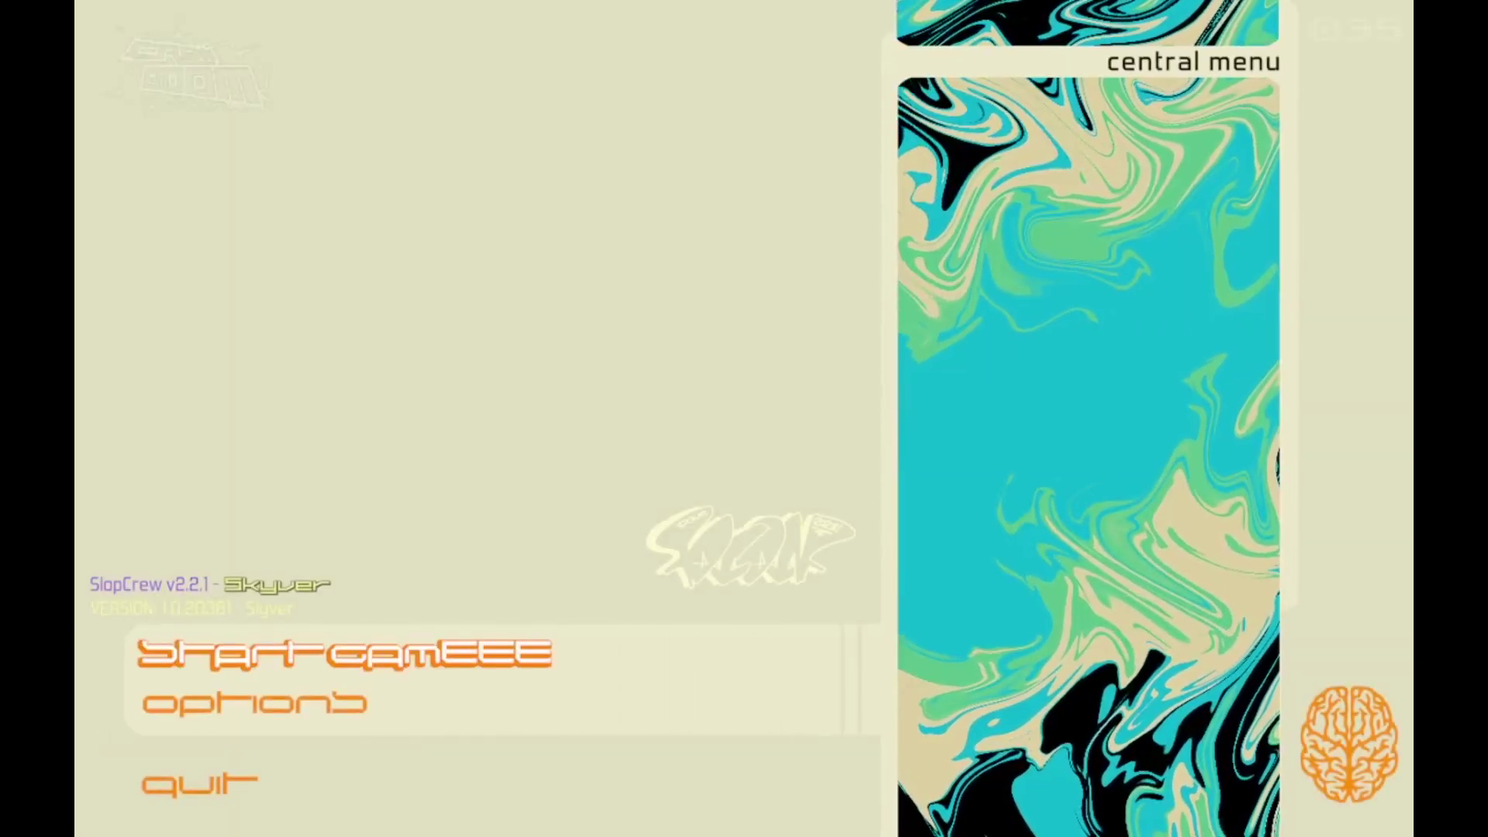
# - Quit the game from its central menu, dismiss the Steam launch message and minimise the mod manager
pyautogui.press('Down')
pyautogui.press('Down')
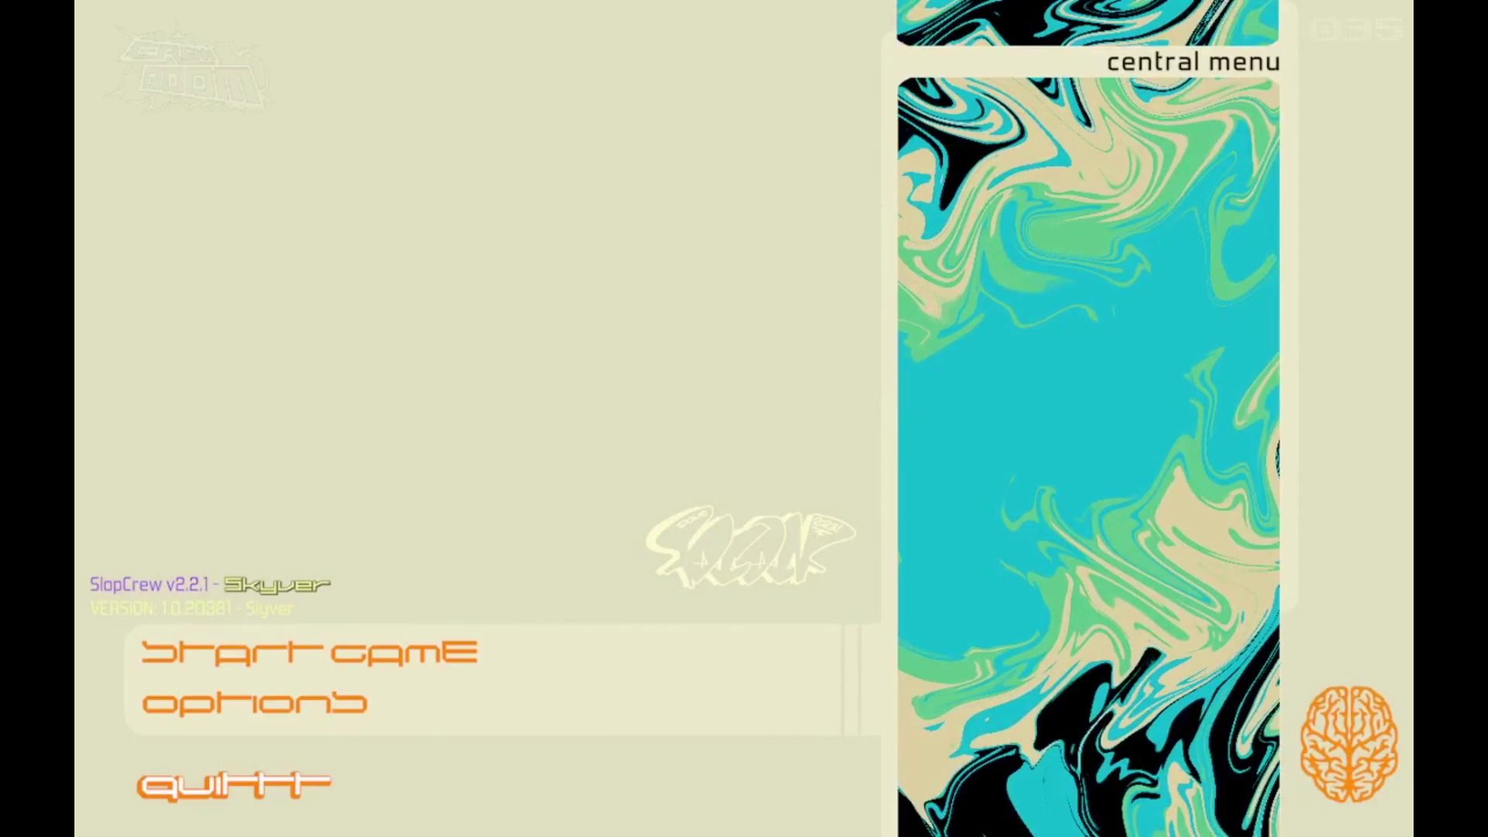
pyautogui.press('Return')
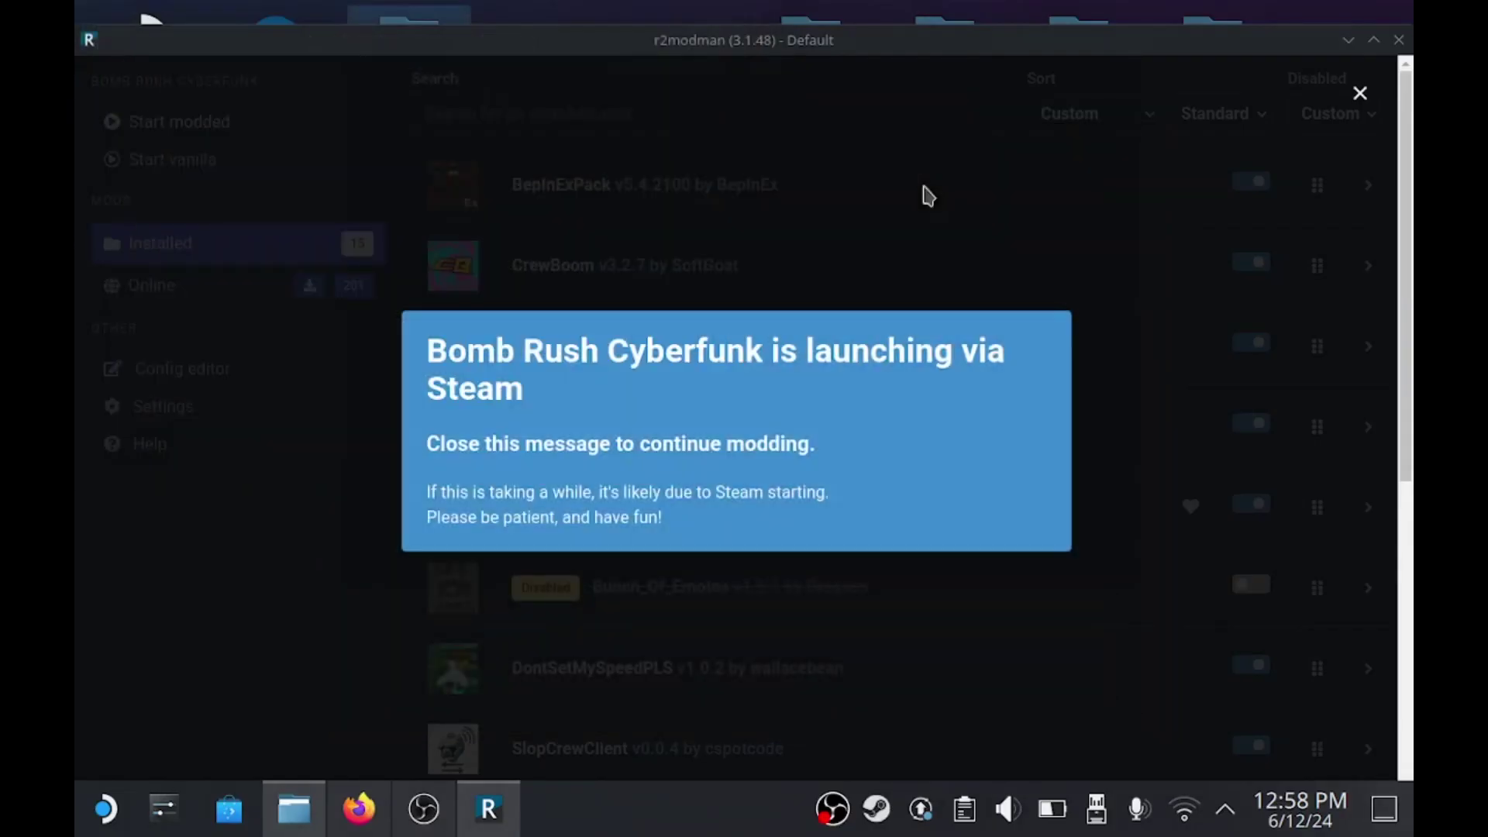
pyautogui.click(1360, 94)
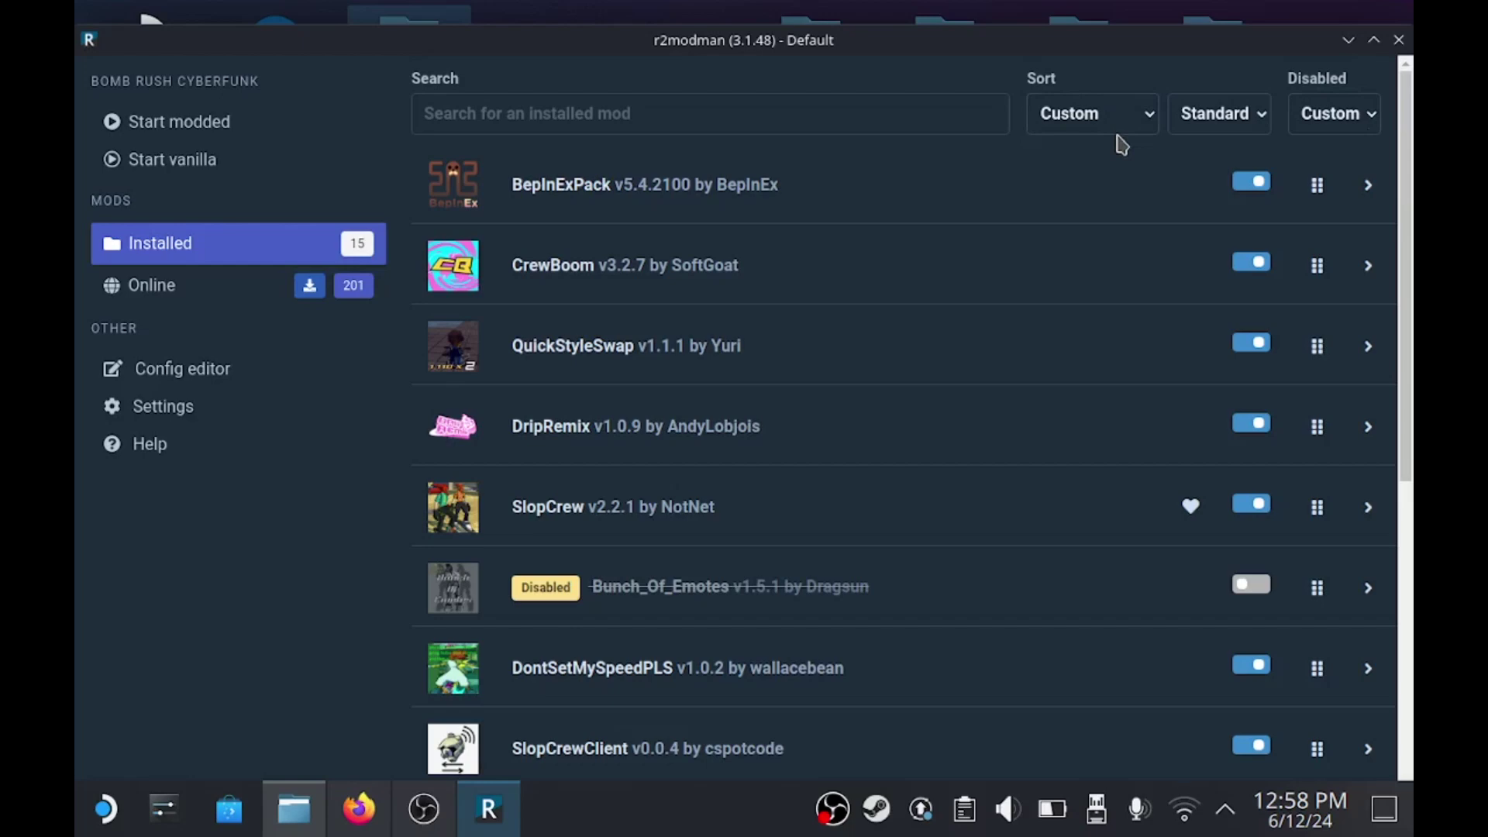
pyautogui.click(1347, 40)
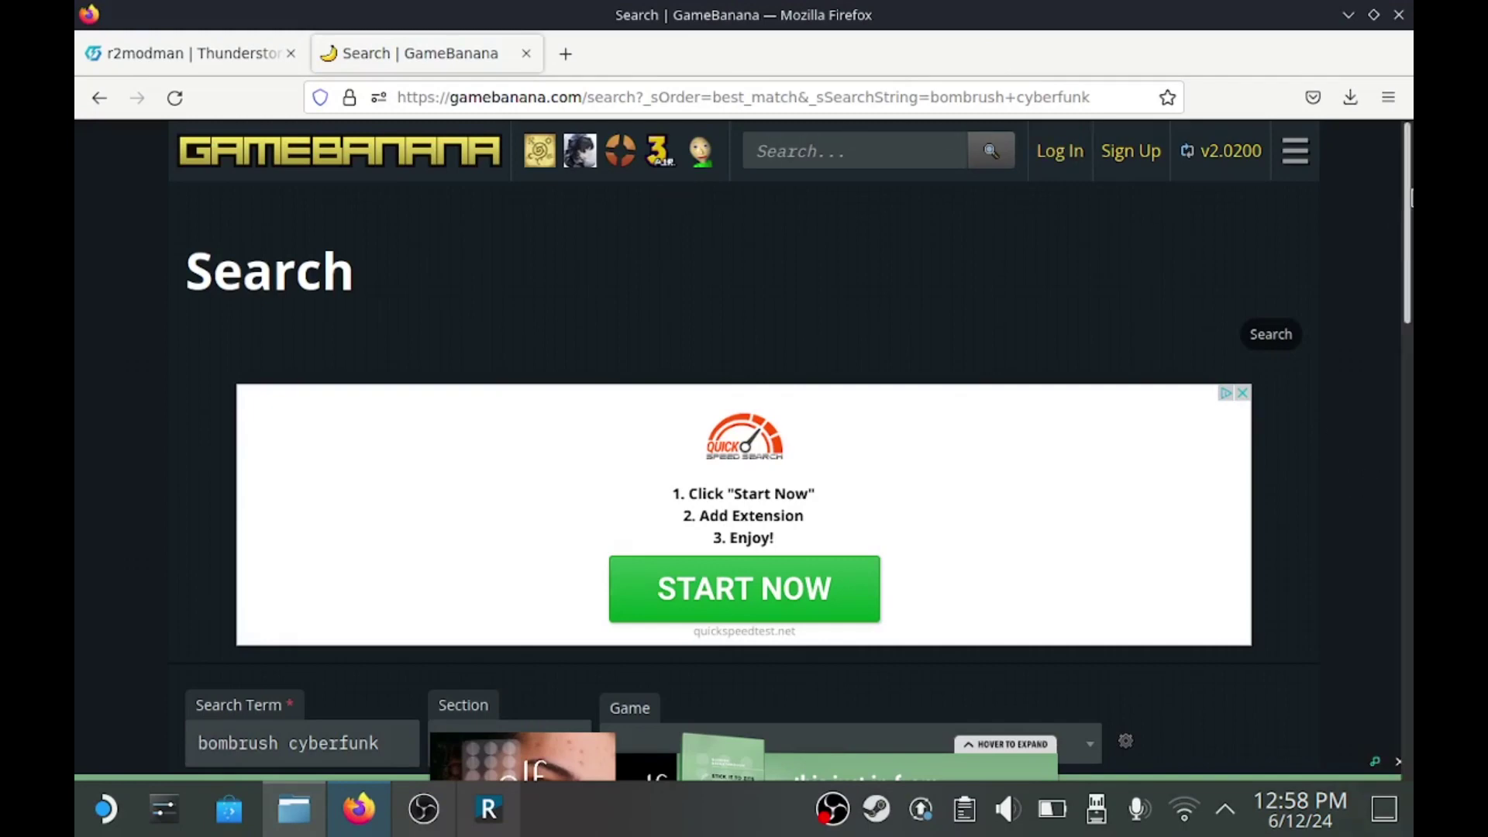
# - Reach the Bomb Rush Cyberfunk game page through the "Volt" Skin search result and open its Skins section
pyautogui.moveTo(1409, 199); pyautogui.dragTo(1410, 331)
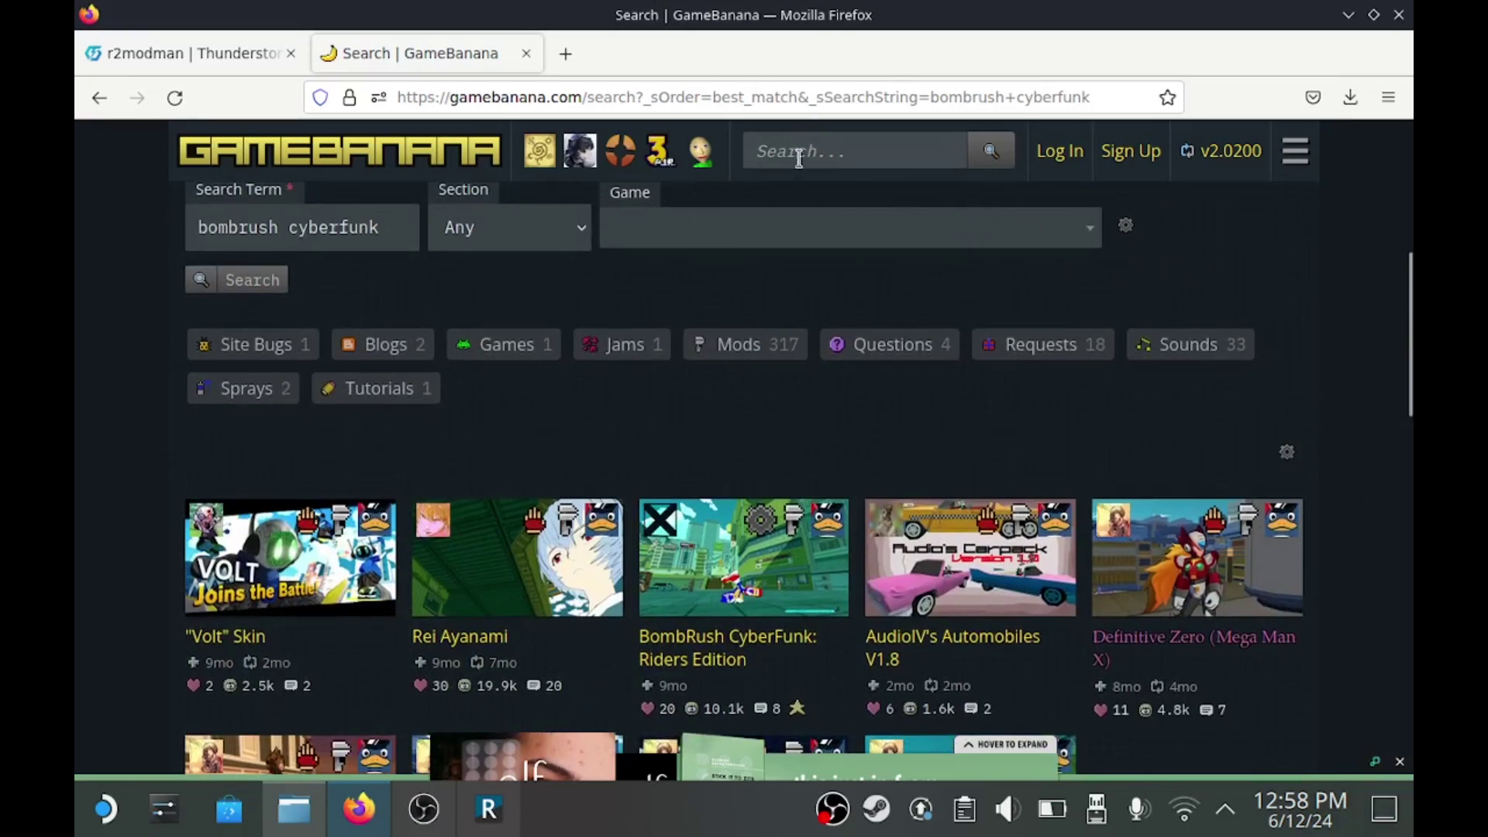
pyautogui.click(314, 583)
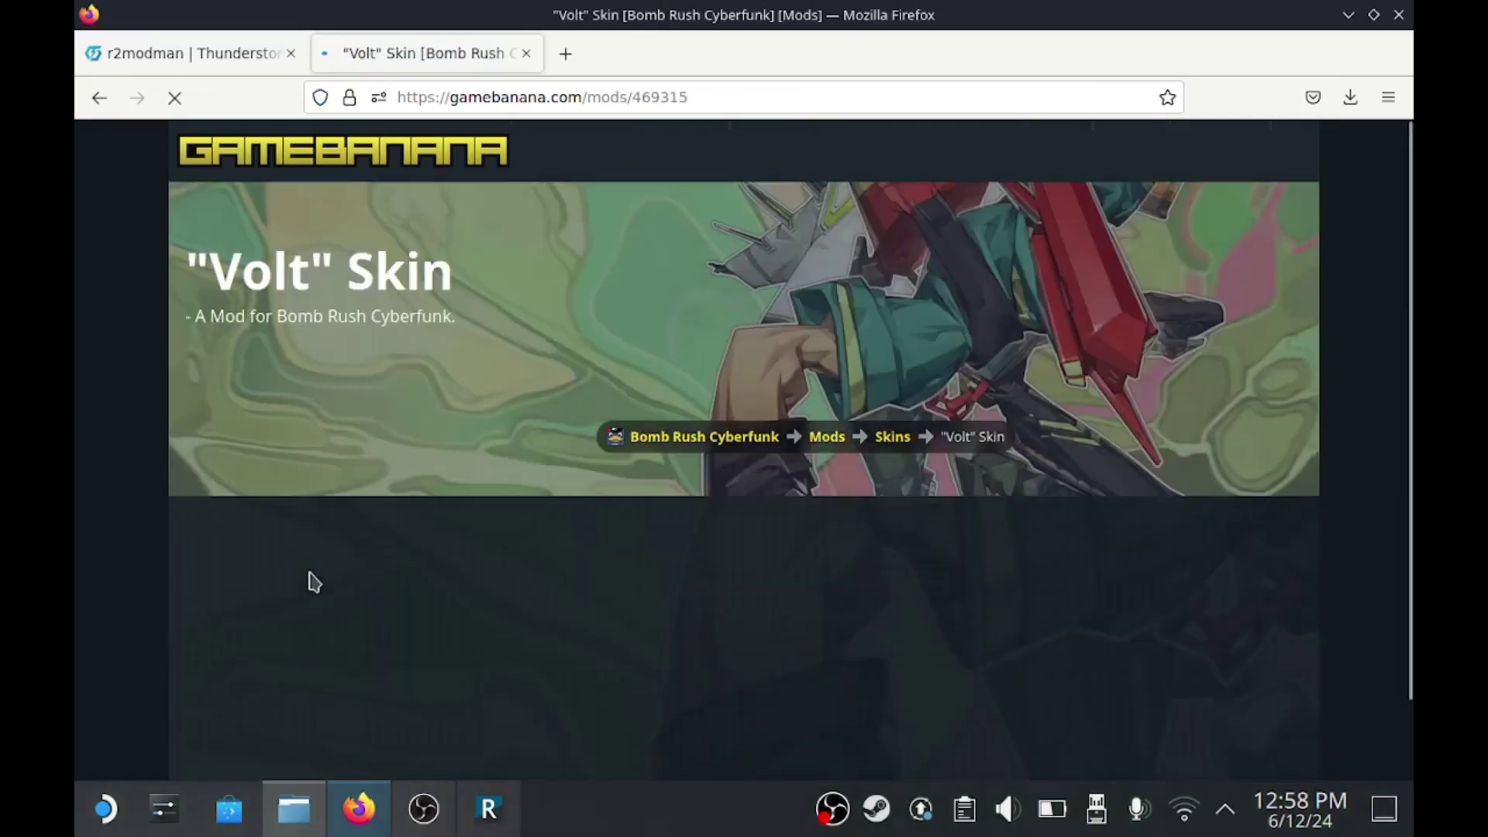
pyautogui.click(696, 440)
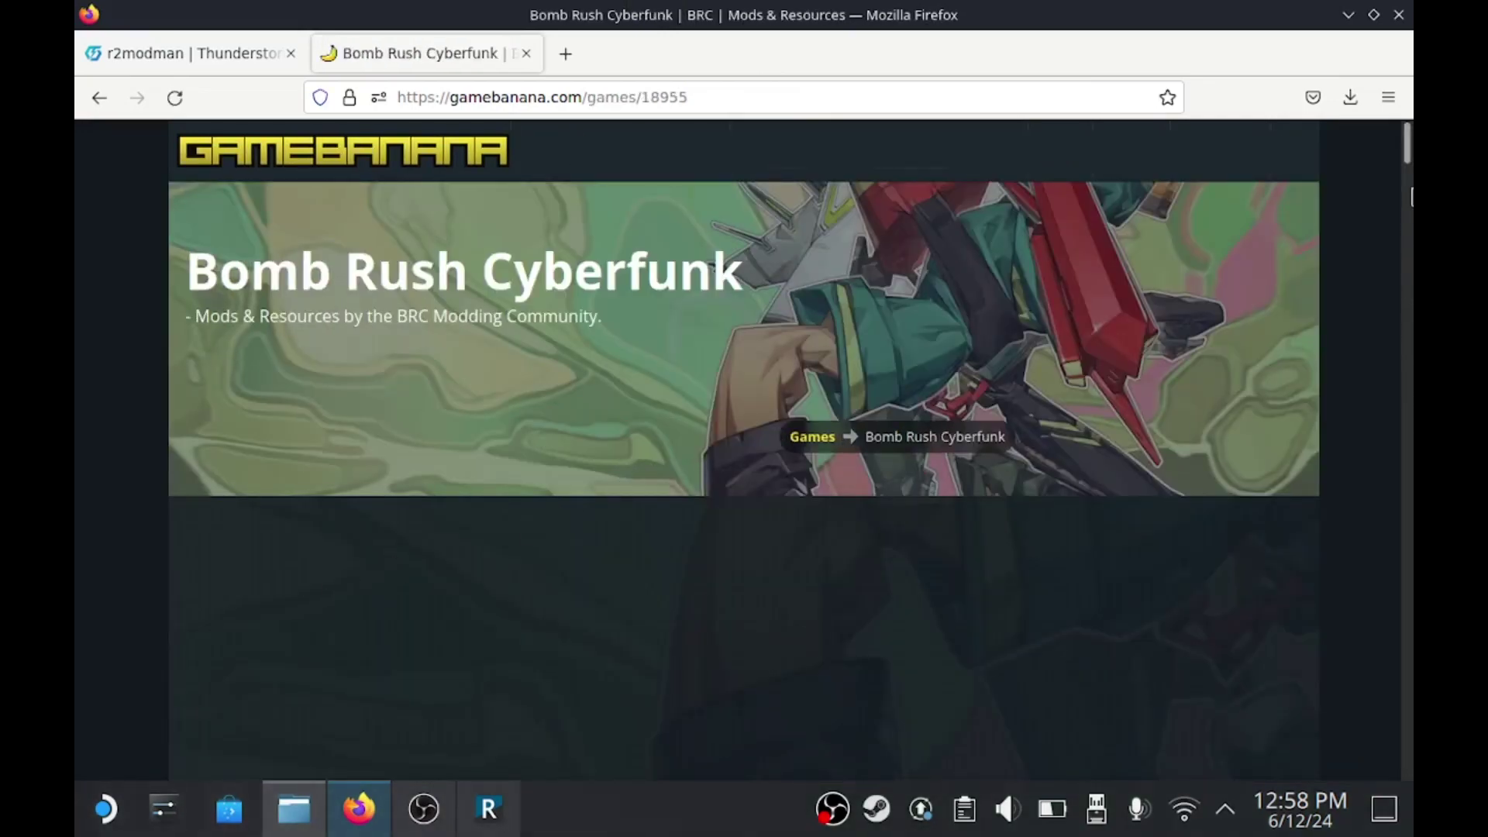
pyautogui.scroll(-4, 1387, 184)
pyautogui.moveTo(1404, 186)
pyautogui.mouseDown()
pyautogui.moveTo(1407, 276)
pyautogui.moveTo(1406, 177)
pyautogui.mouseUp()
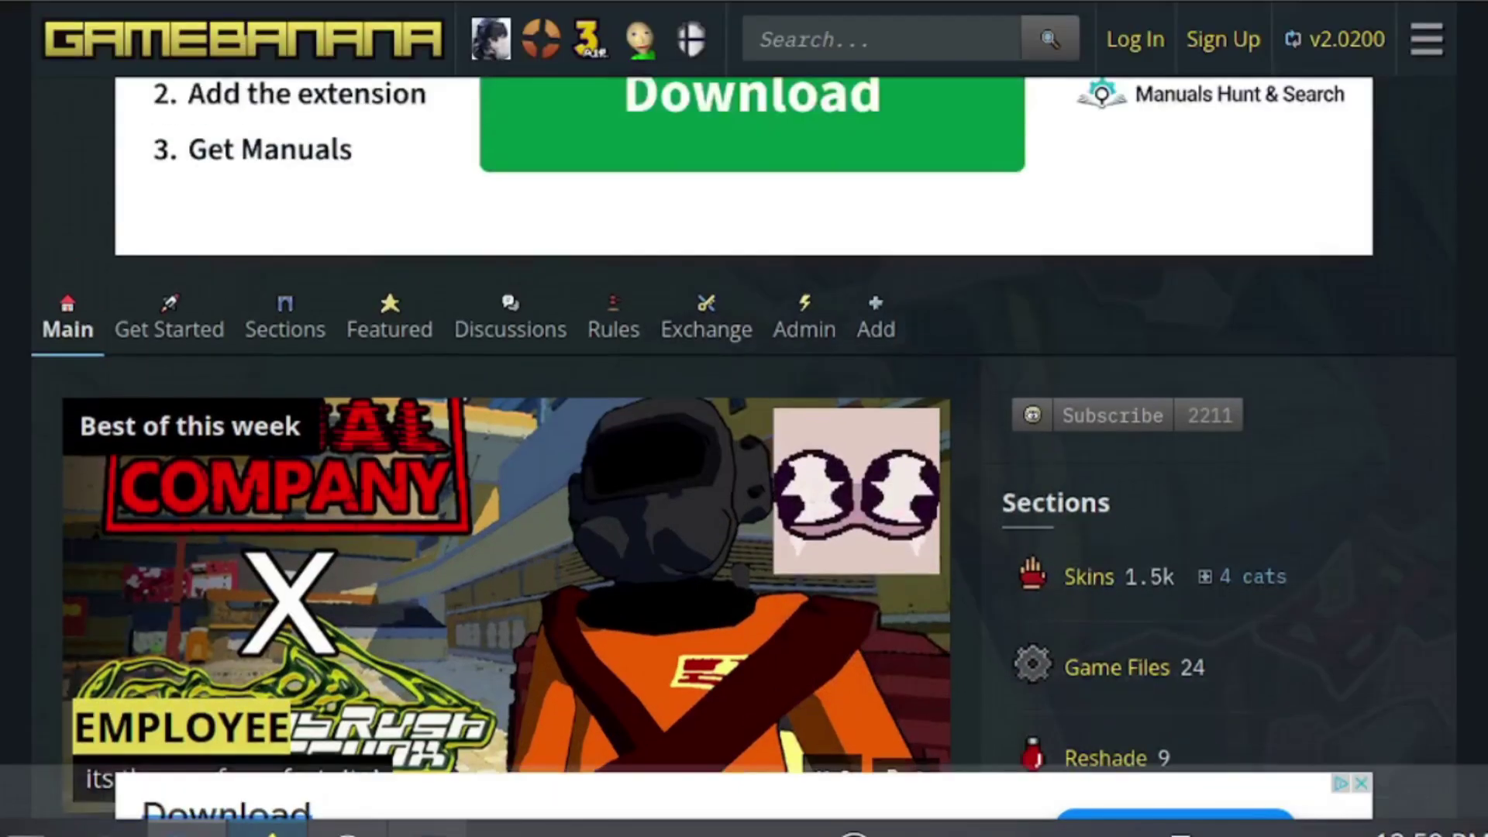
pyautogui.scroll(-3, 1240, 310)
pyautogui.click(1072, 331)
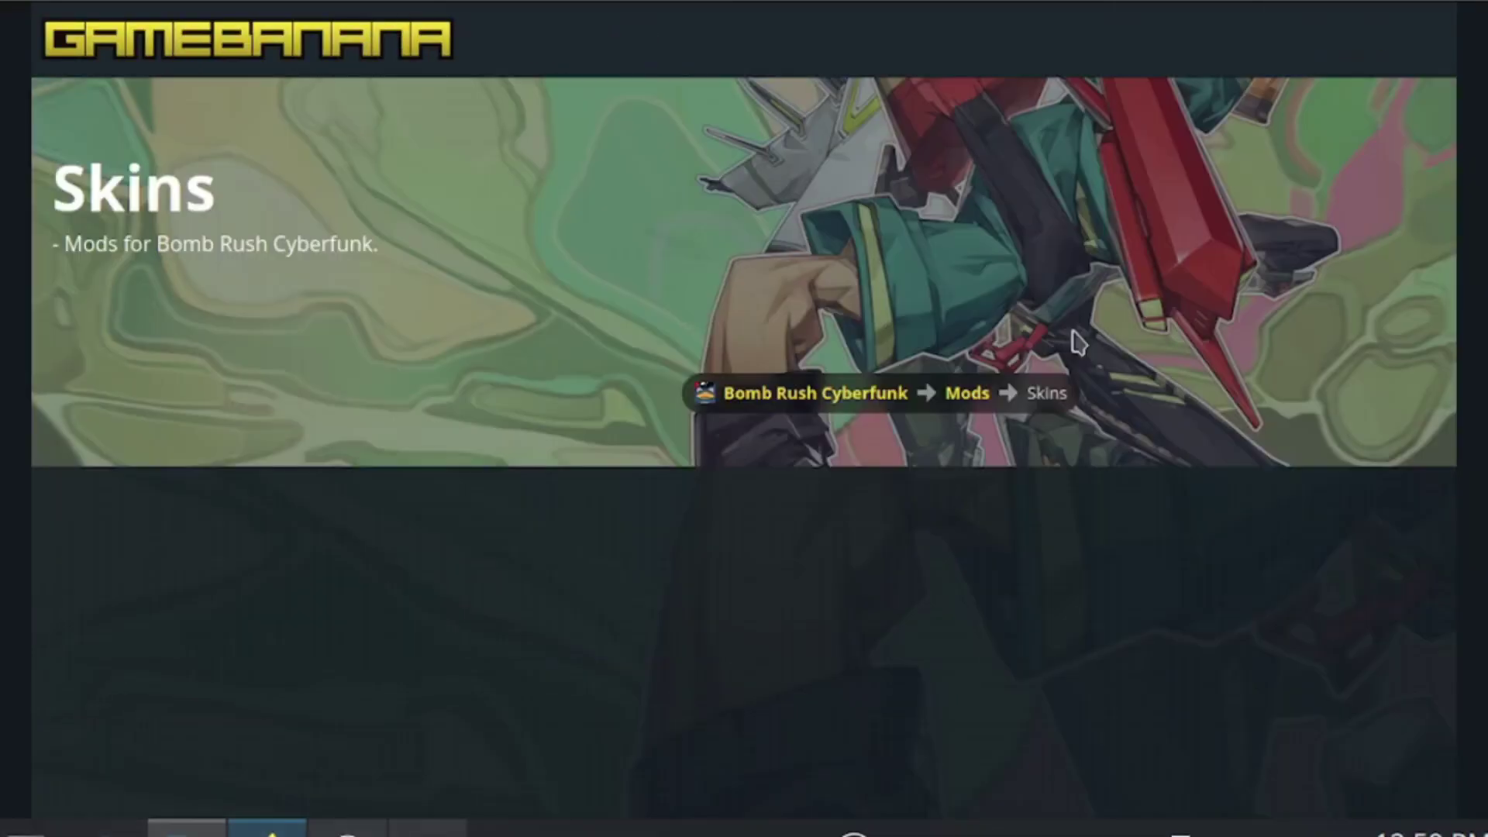
# - Order the skins by Most Downloaded and open the Sonic '06 Modpack page
pyautogui.scroll(-9, 744, 450)
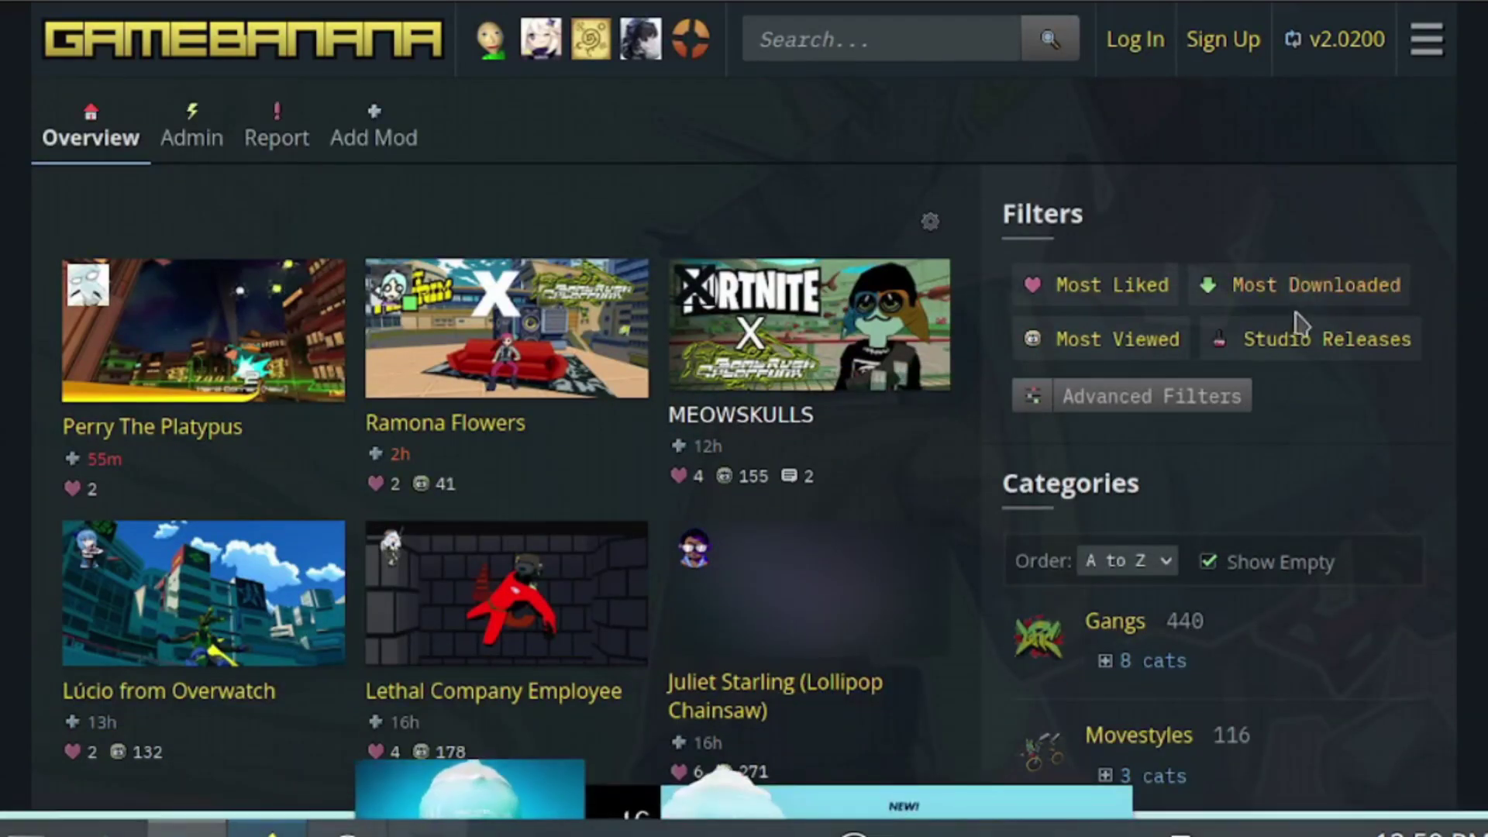
pyautogui.click(1319, 289)
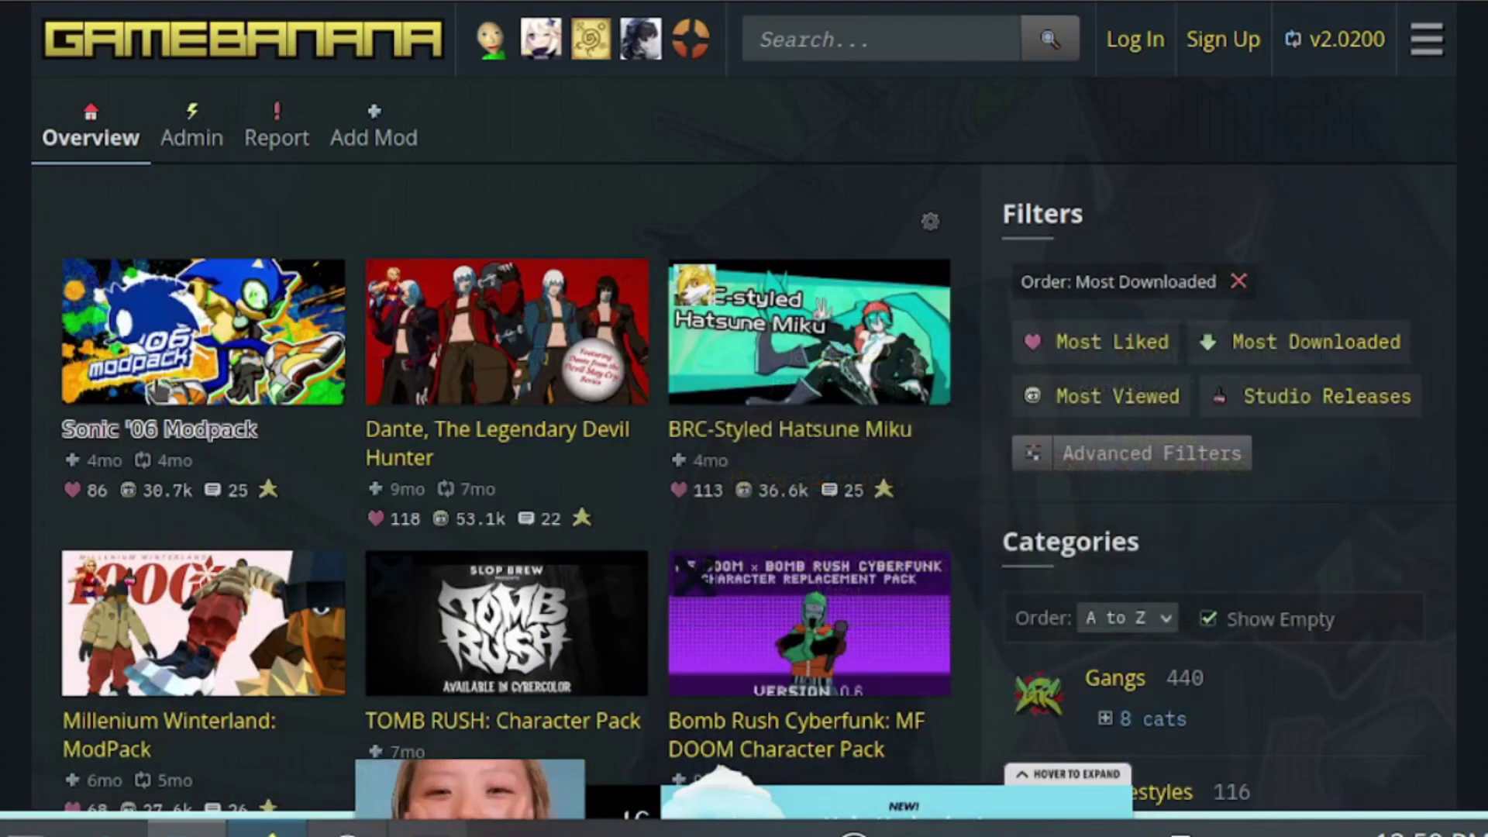
pyautogui.click(190, 434)
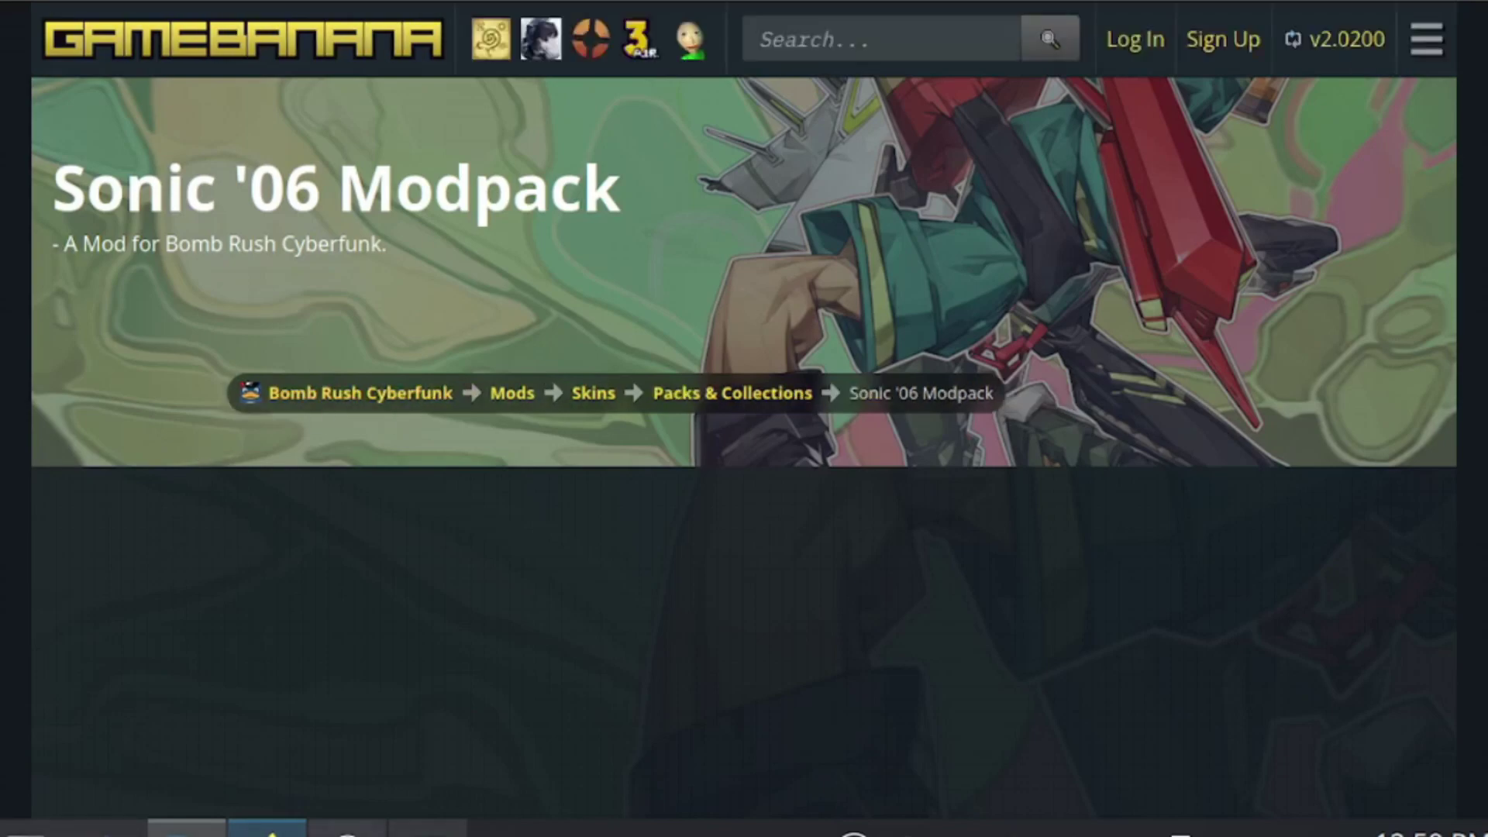
# - Read the Sonic '06 Modpack page, examining its updates, description, requirements and downloadable files
pyautogui.scroll(-5, 744, 434)
pyautogui.scroll(-10, 744, 434)
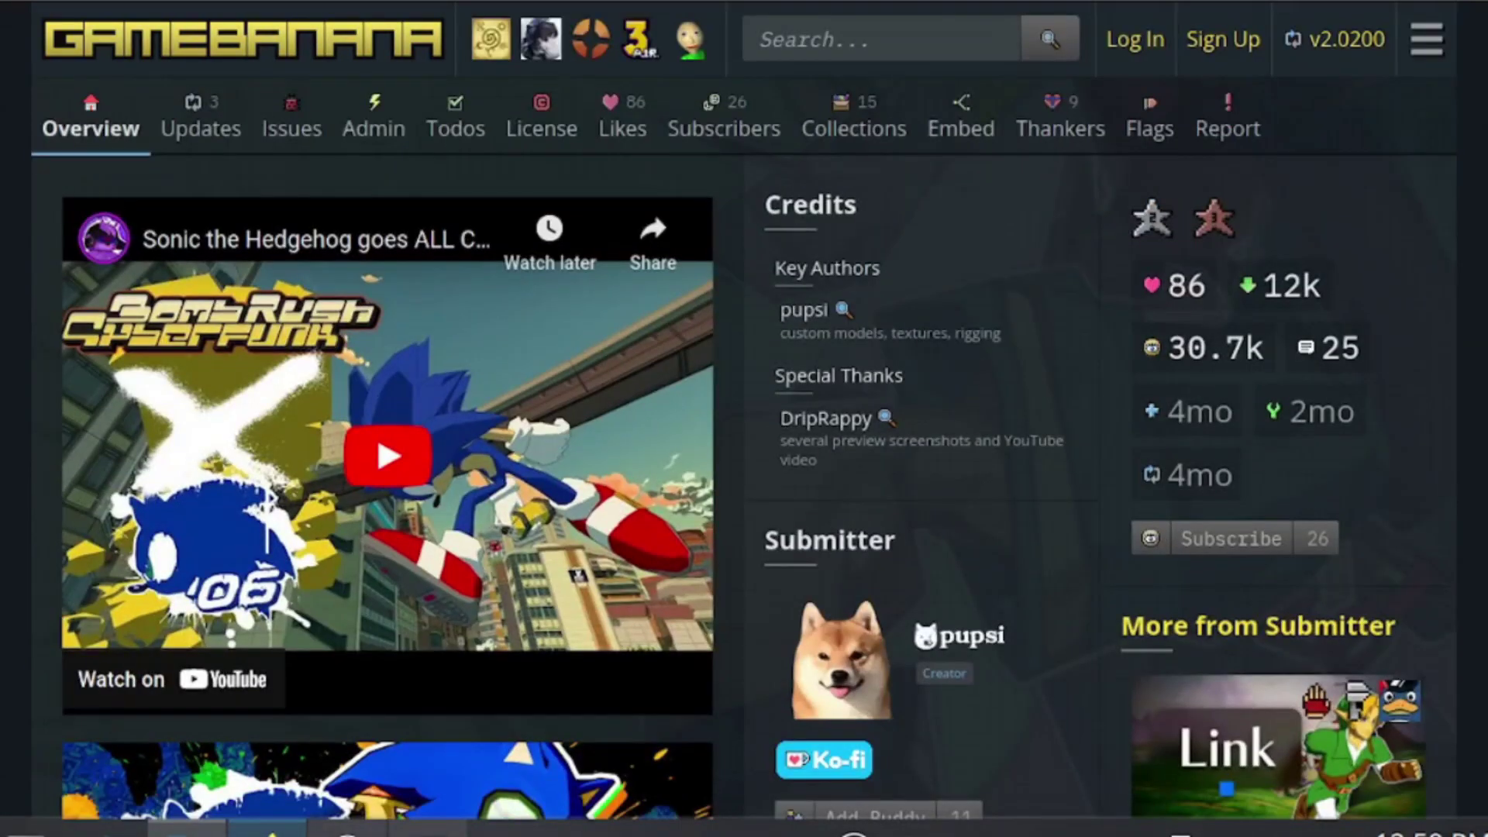
pyautogui.scroll(-12, 744, 434)
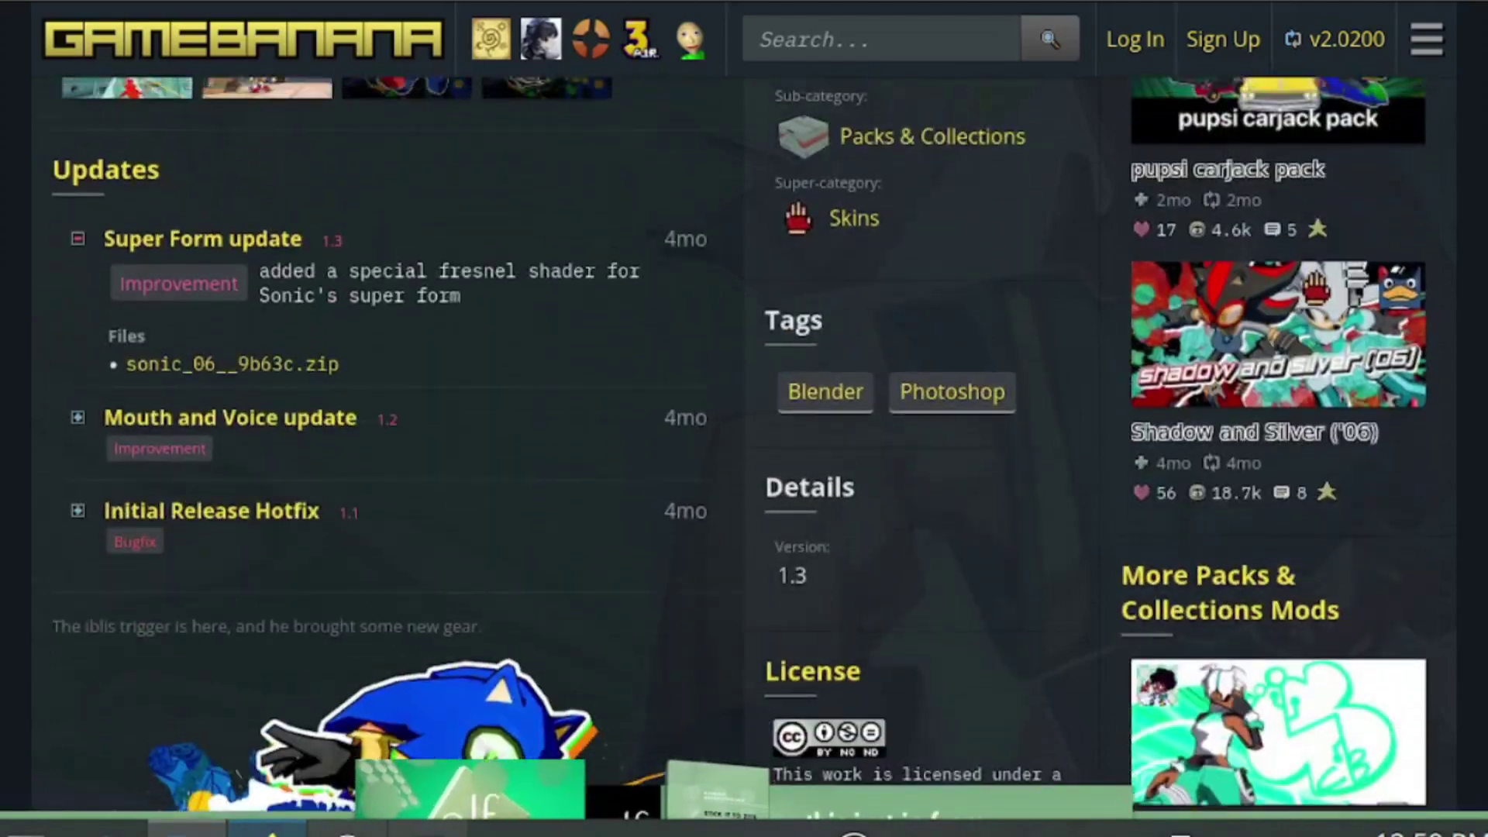
pyautogui.scroll(-10, 744, 434)
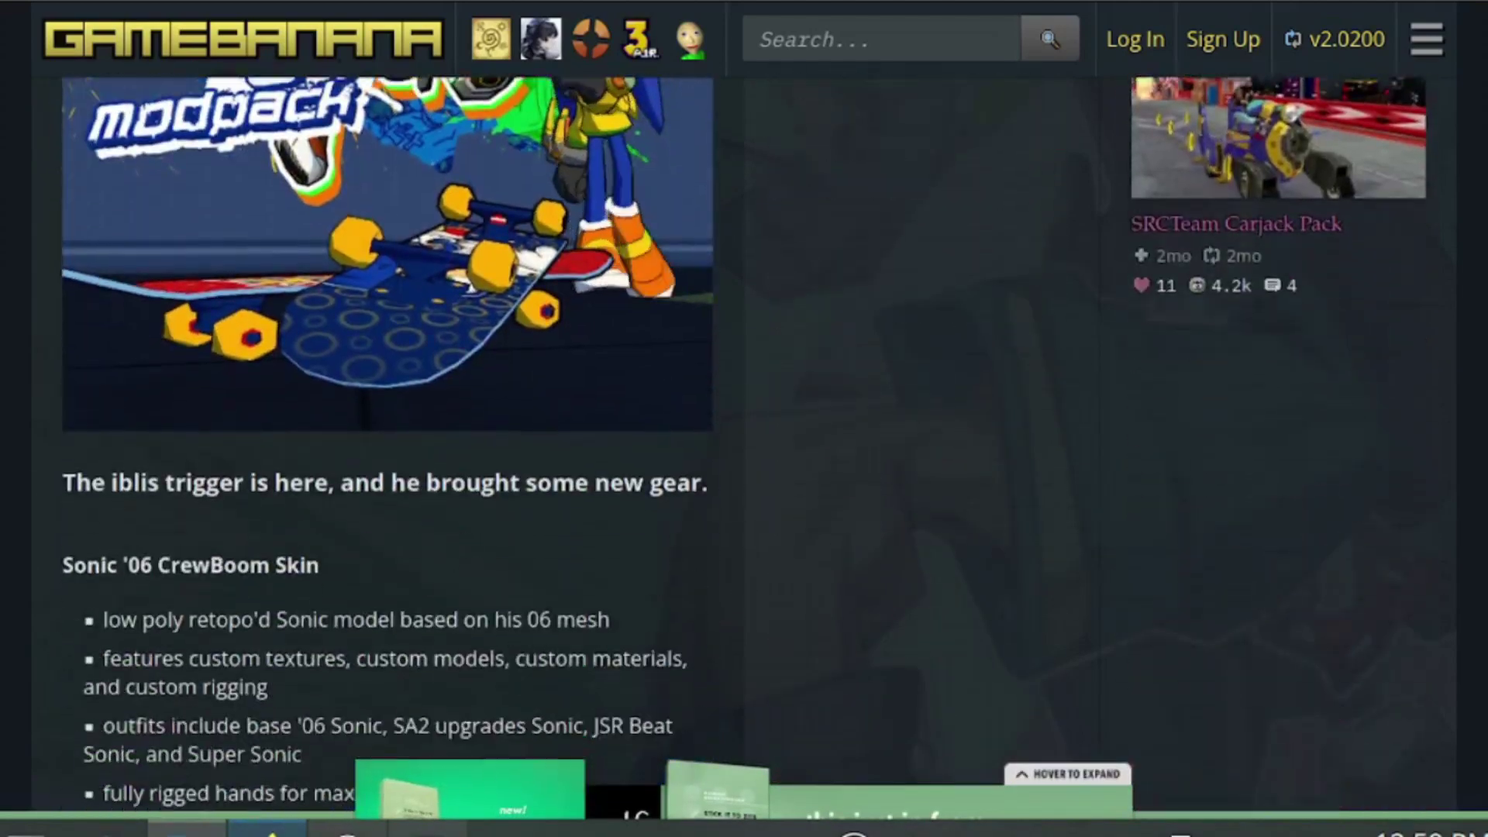
pyautogui.scroll(-10, 744, 434)
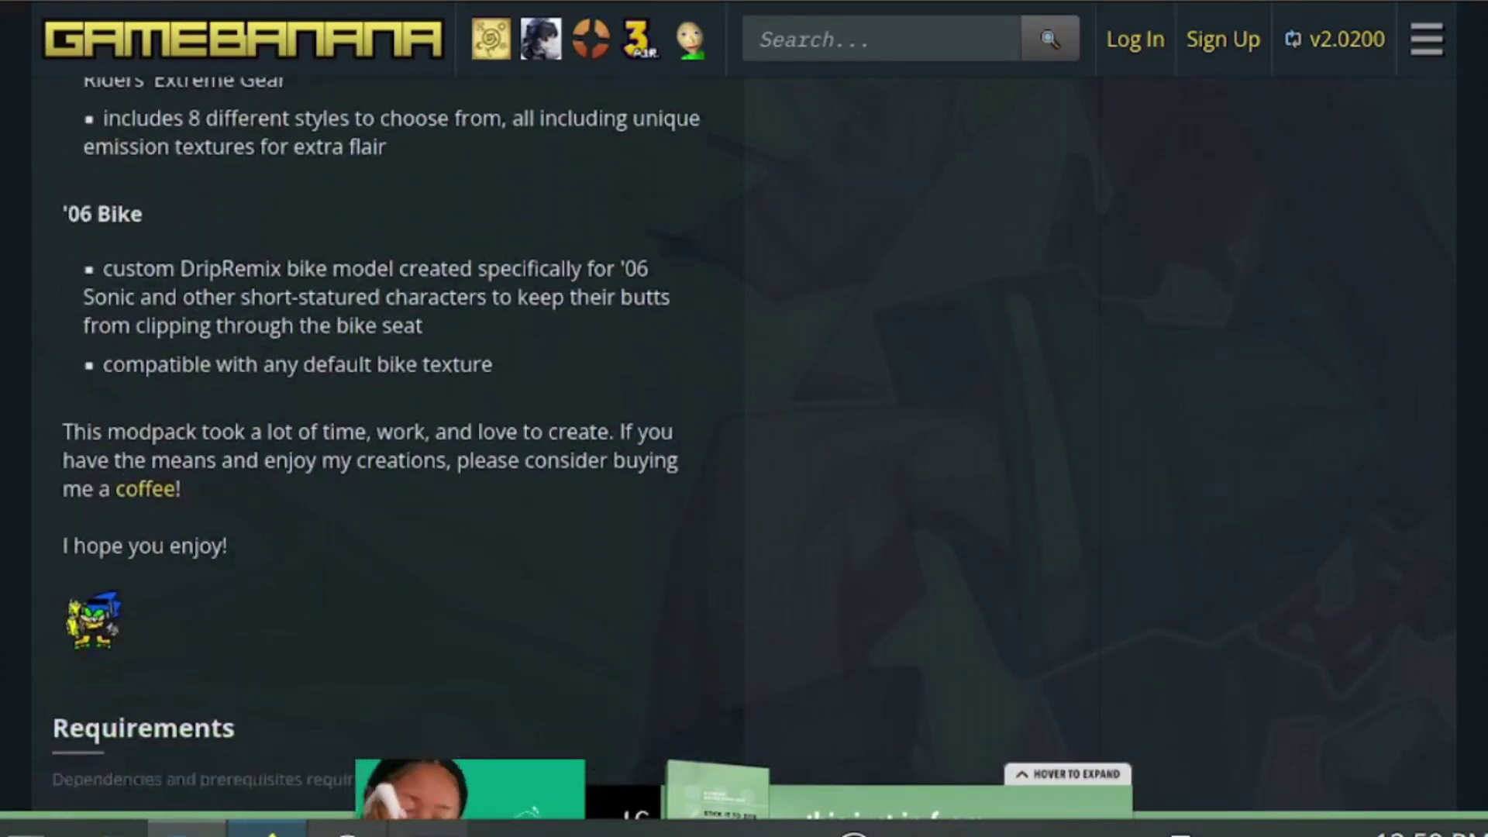
pyautogui.scroll(1, 365, 443)
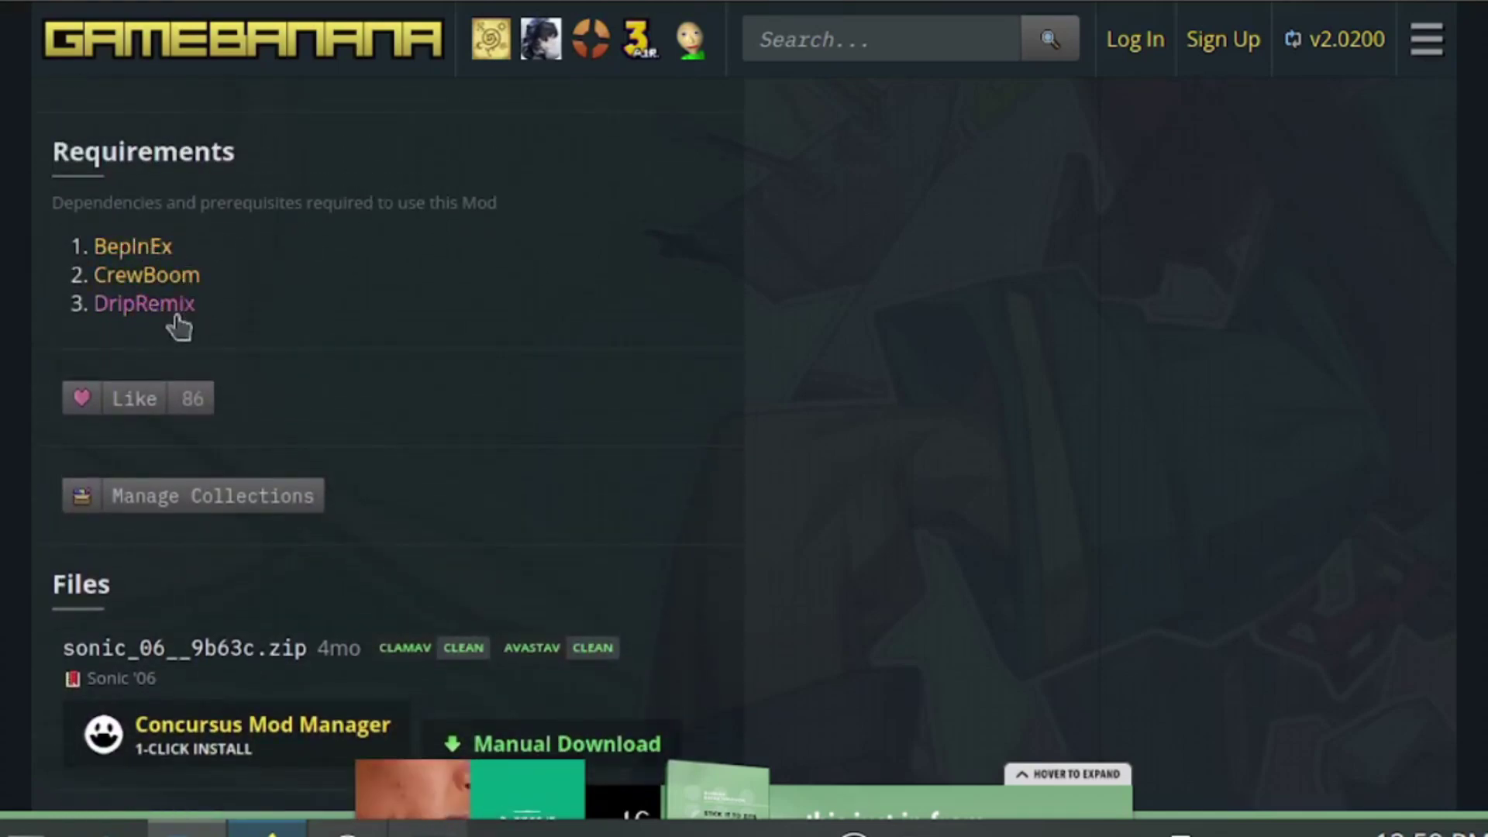
pyautogui.scroll(-5, 365, 450)
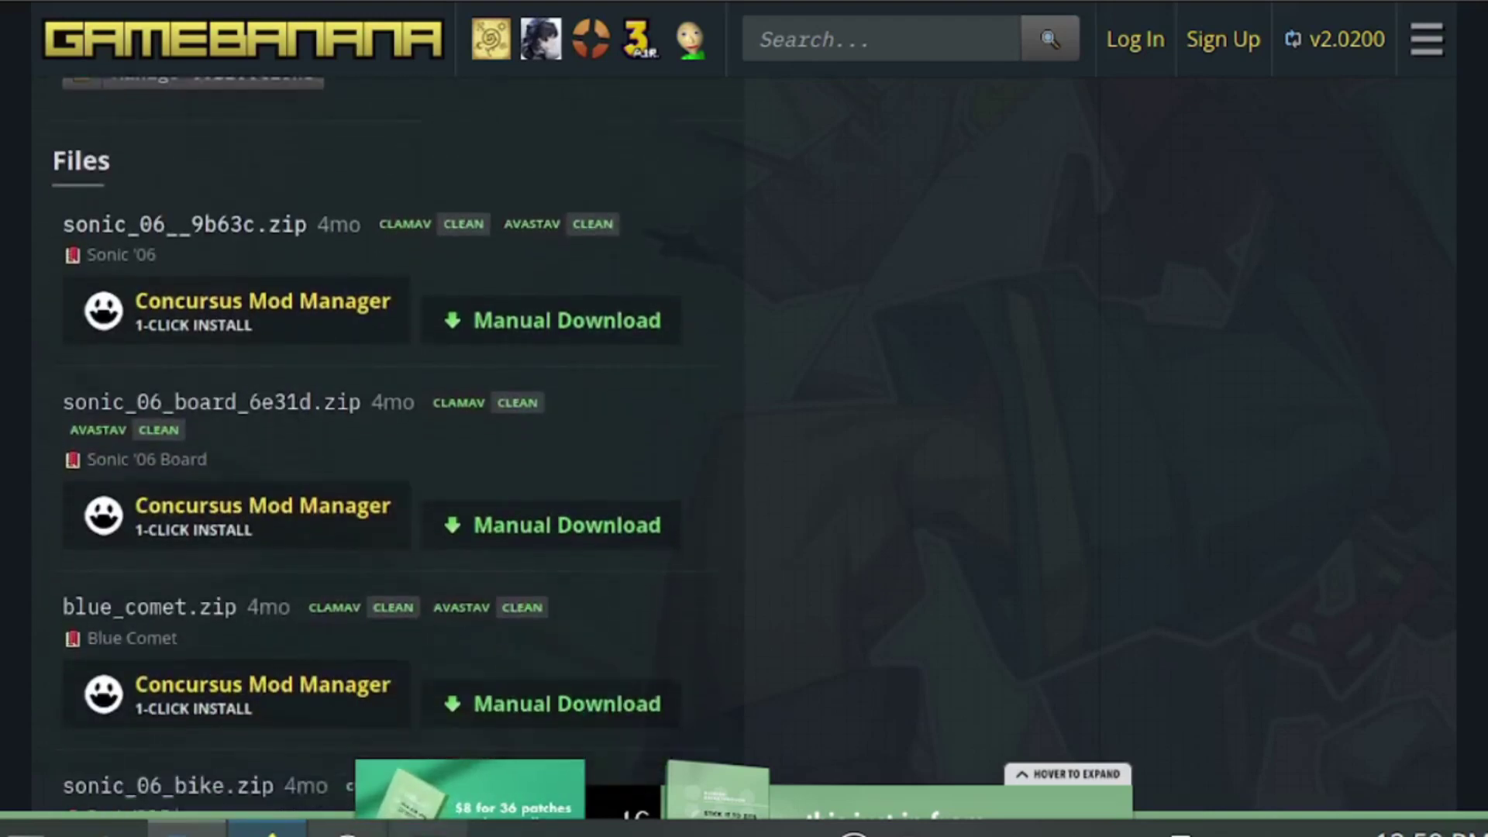
pyautogui.scroll(4, 365, 450)
pyautogui.scroll(-1, 372, 449)
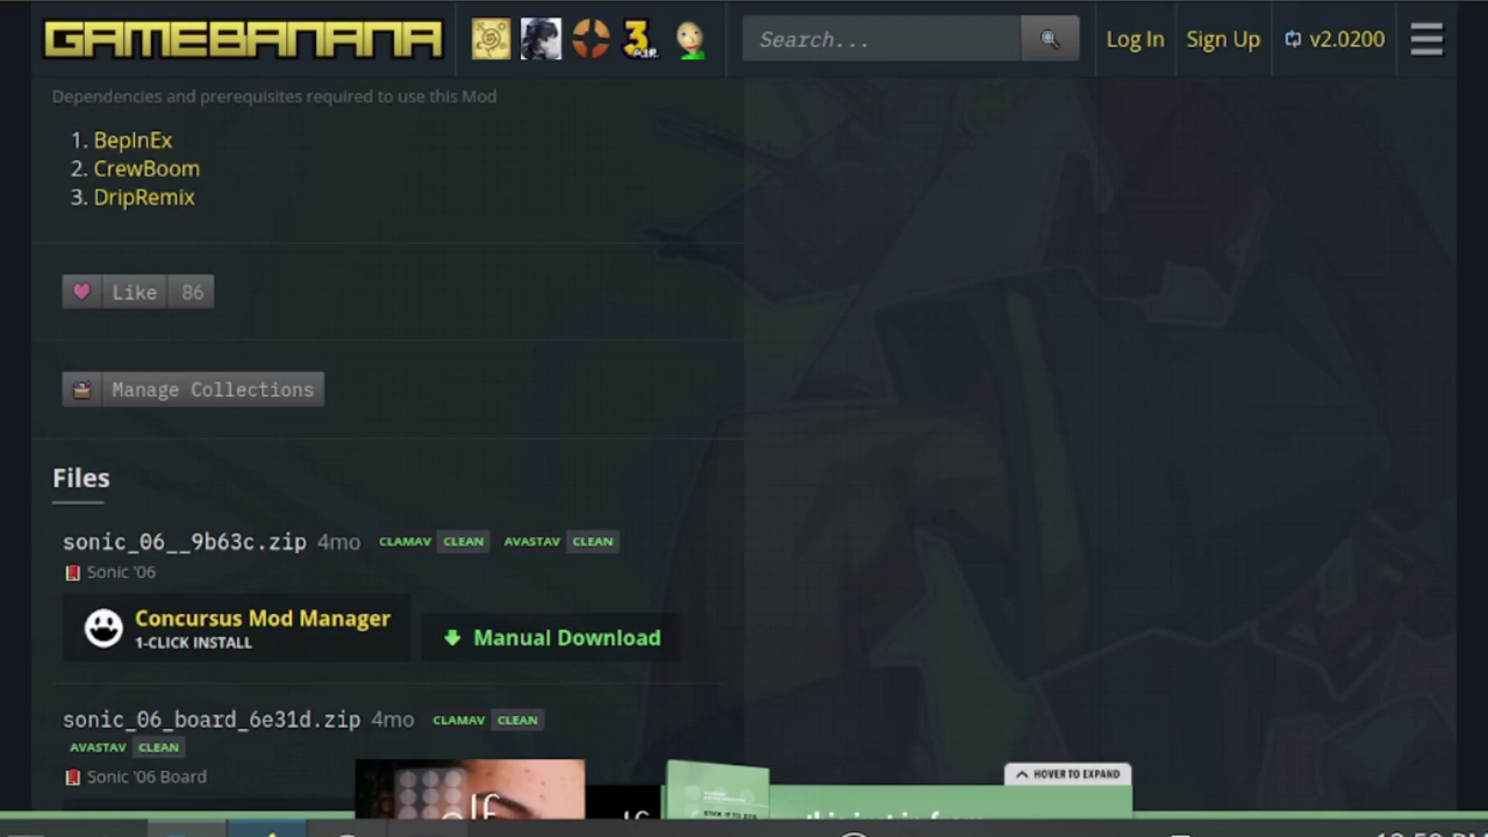
# - Skim the modpack's comments and return to the manual download options in its file list
pyautogui.scroll(-15, 372, 441)
pyautogui.scroll(2, 372, 441)
pyautogui.scroll(-3, 372, 442)
pyautogui.scroll(-3, 372, 442)
pyautogui.scroll(15, 372, 441)
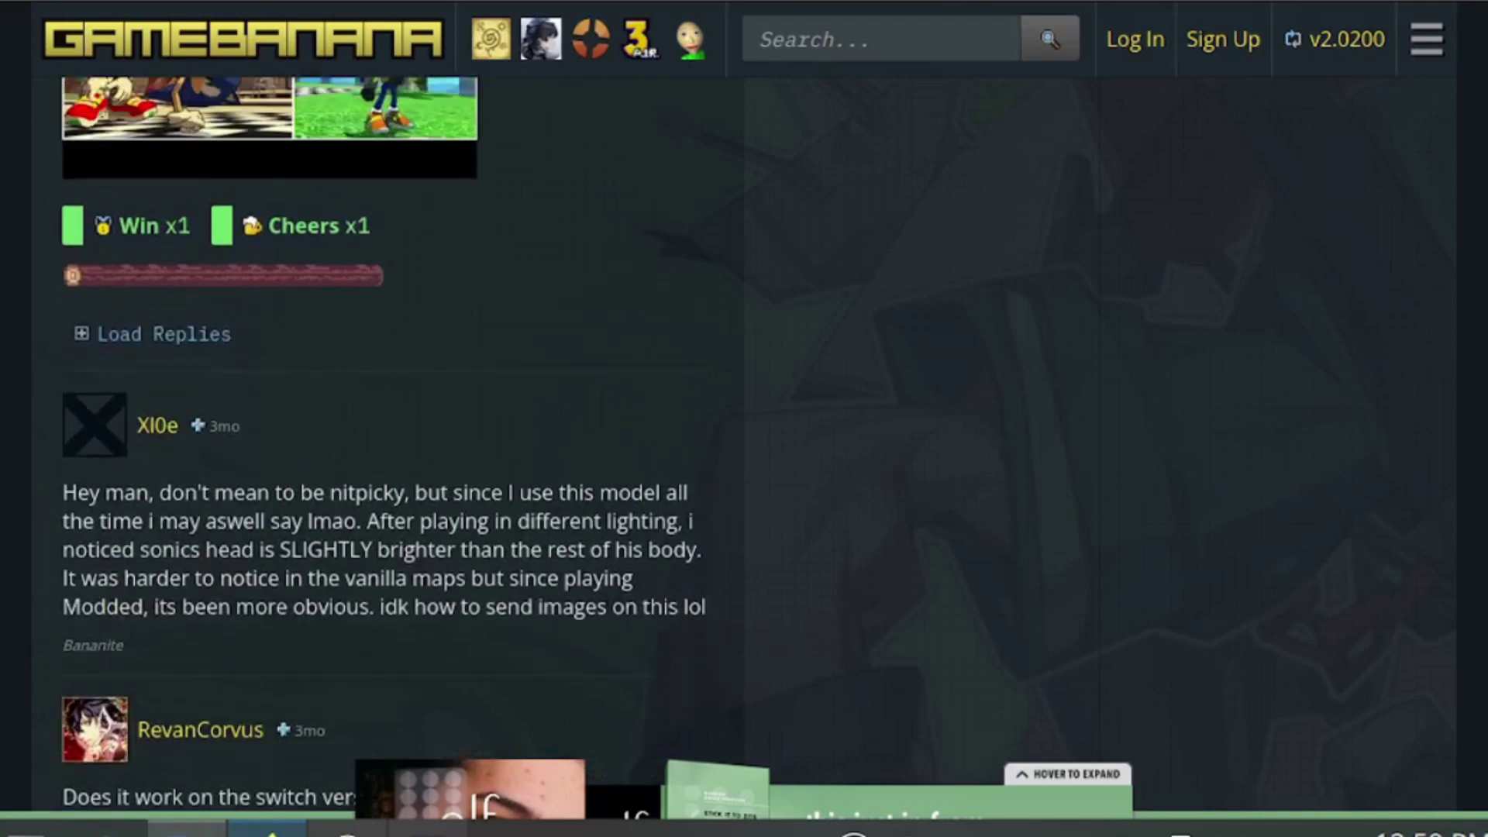
pyautogui.scroll(10, 372, 442)
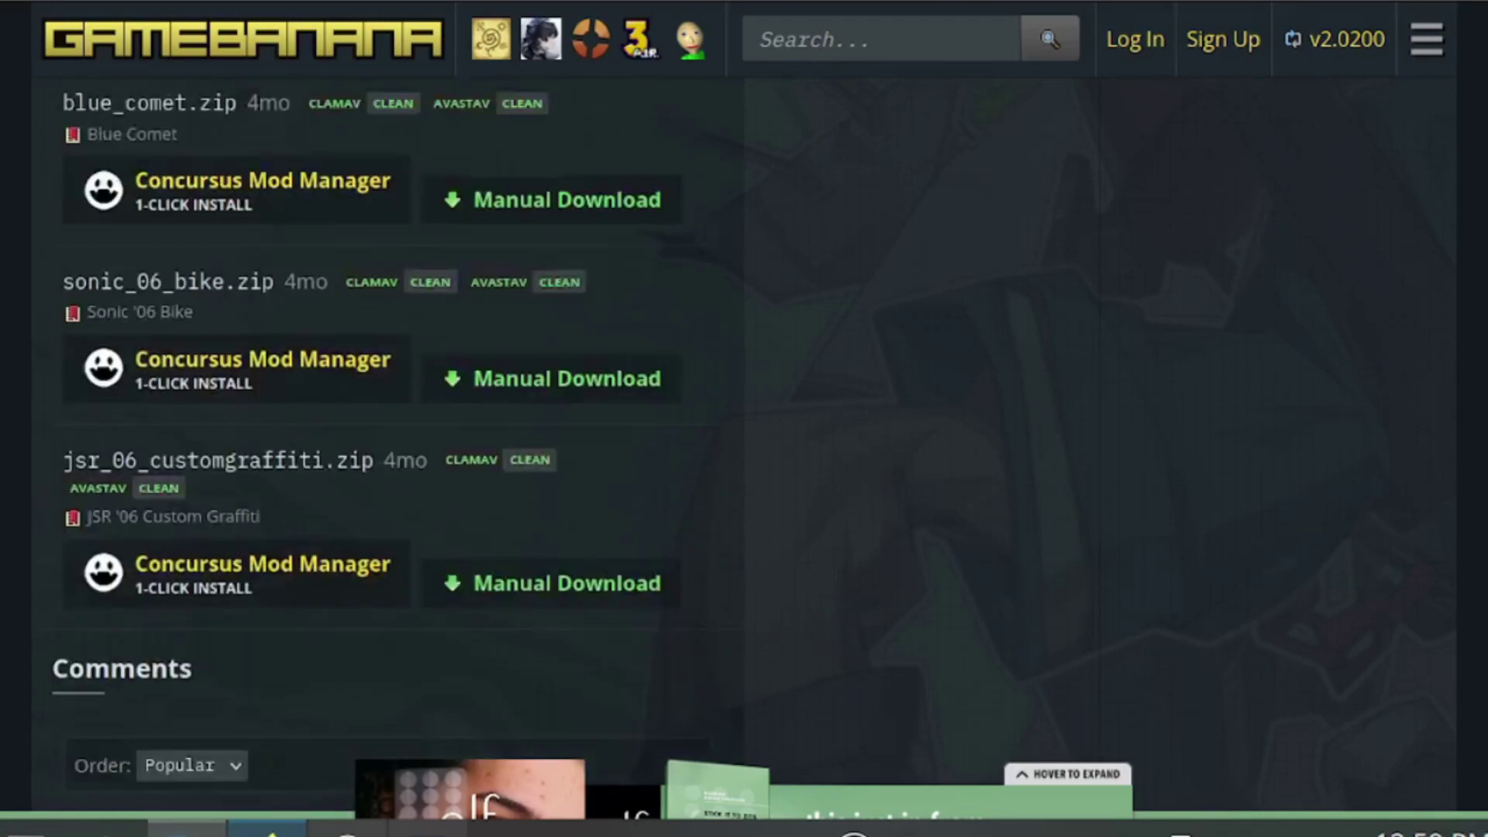
pyautogui.scroll(3, 372, 442)
pyautogui.scroll(-5, 372, 441)
pyautogui.scroll(-1, 683, 317)
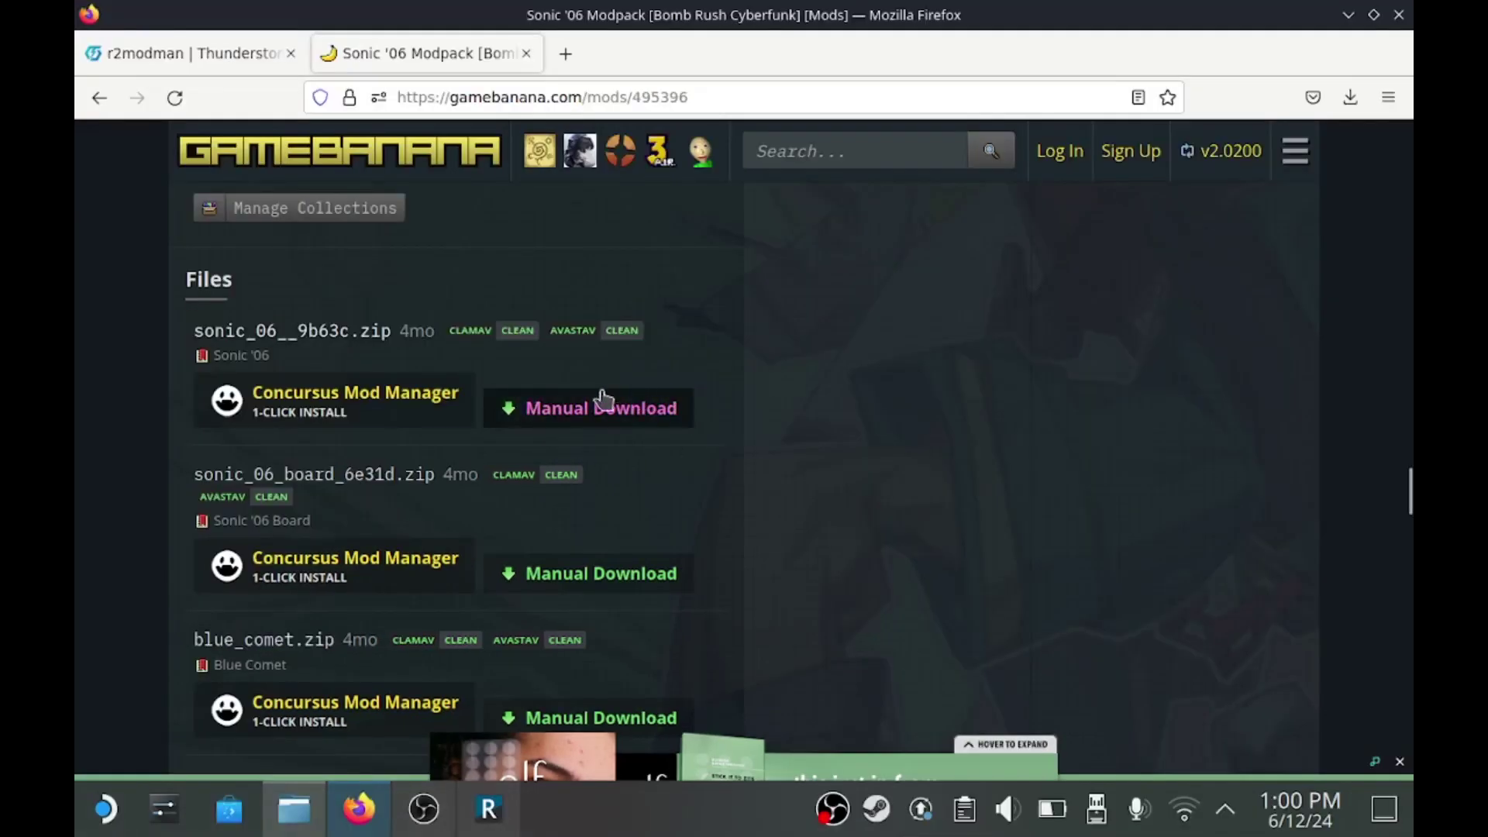
# - Check the browser's recent downloads, minimise the browser and show the Downloads folder in the Dolphin file manager
pyautogui.click(1350, 96)
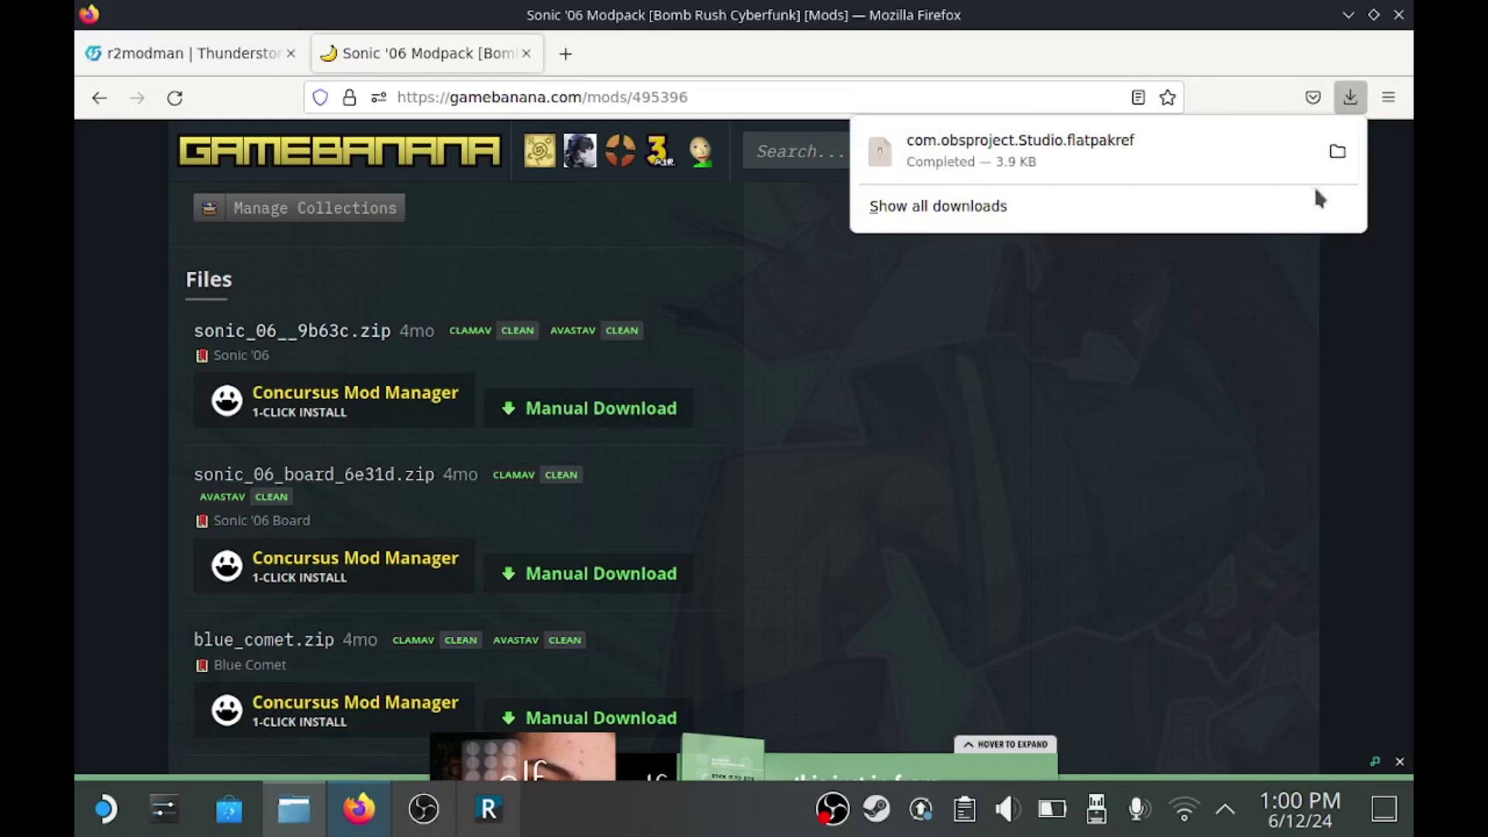
pyautogui.click(1347, 3)
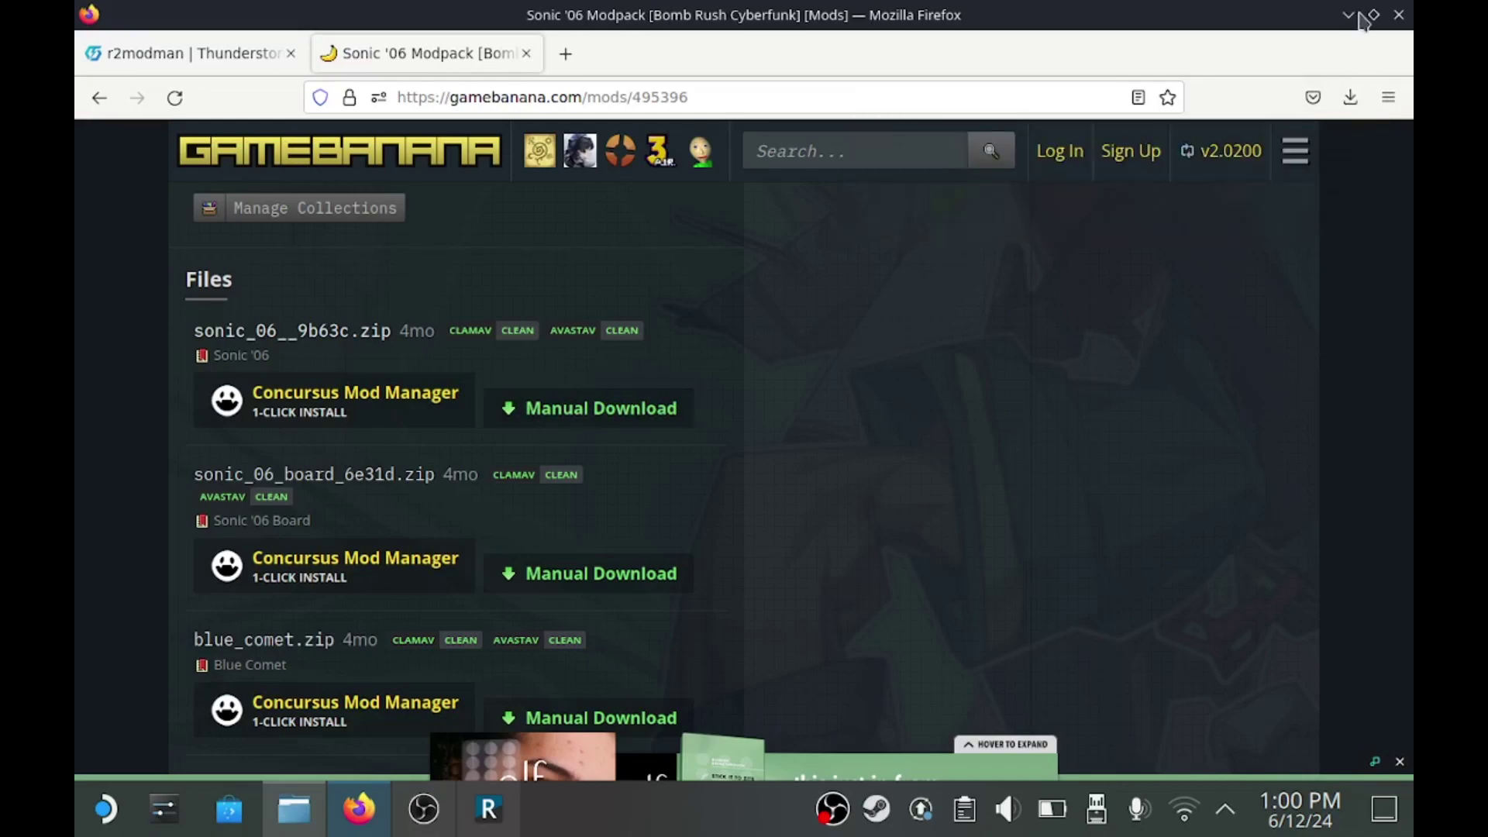
pyautogui.click(1350, 13)
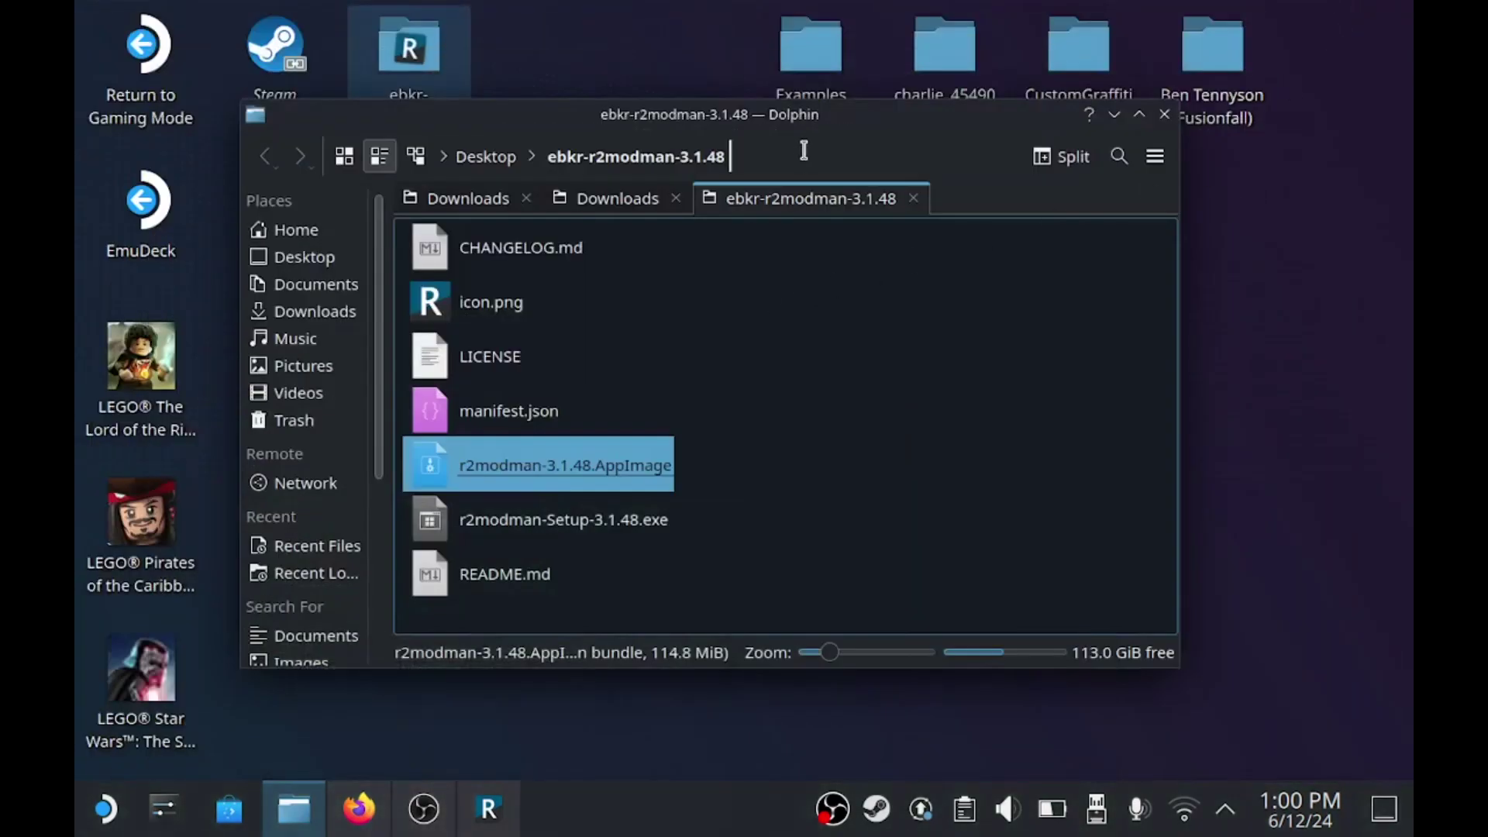
pyautogui.click(338, 319)
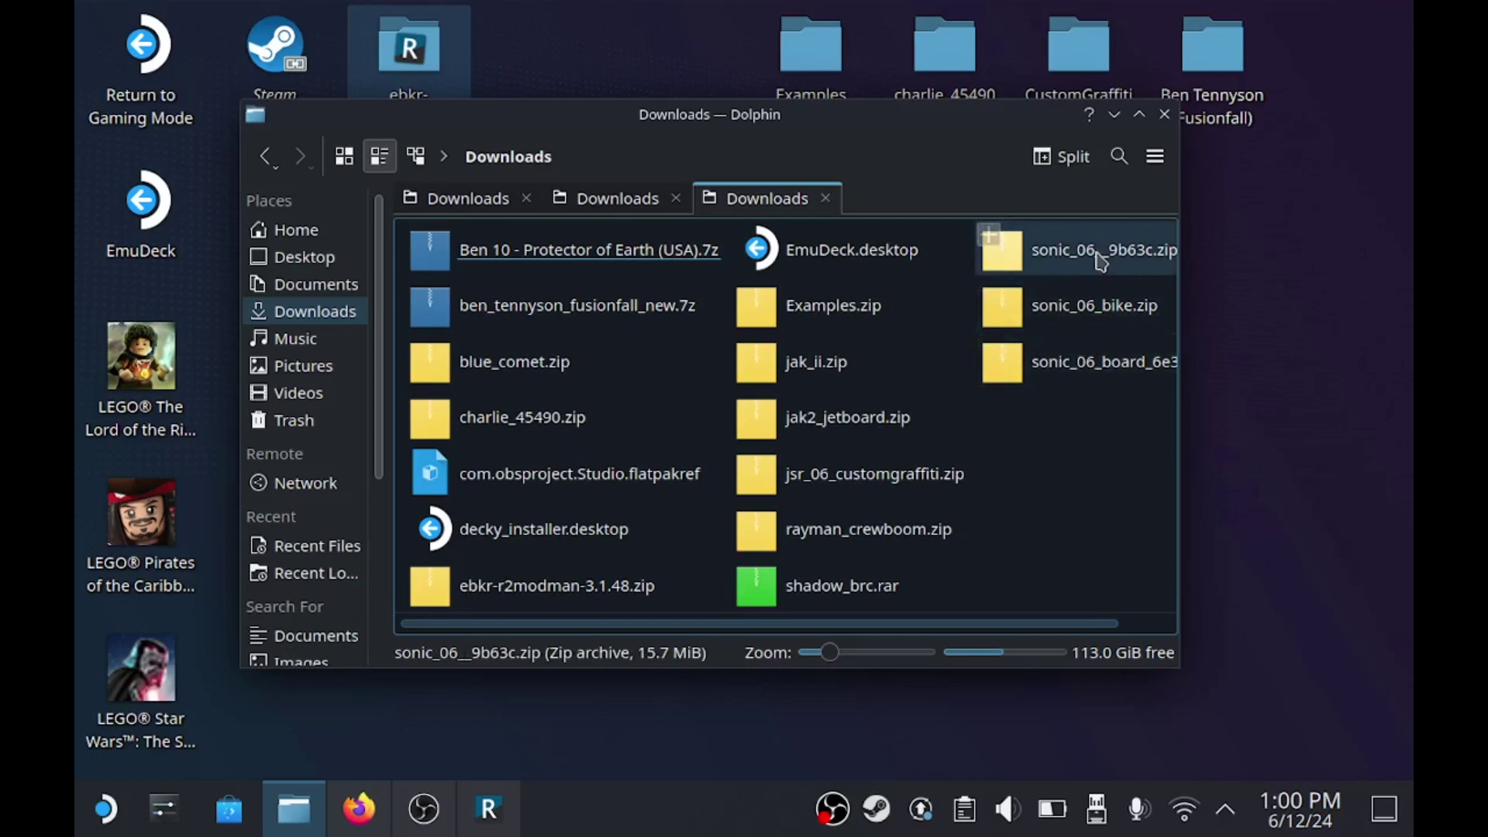
# - Place sonic_06__9b63c.zip from Downloads on the desktop, extract it there and minimise the file manager
pyautogui.moveTo(1066, 268); pyautogui.dragTo(1281, 402)
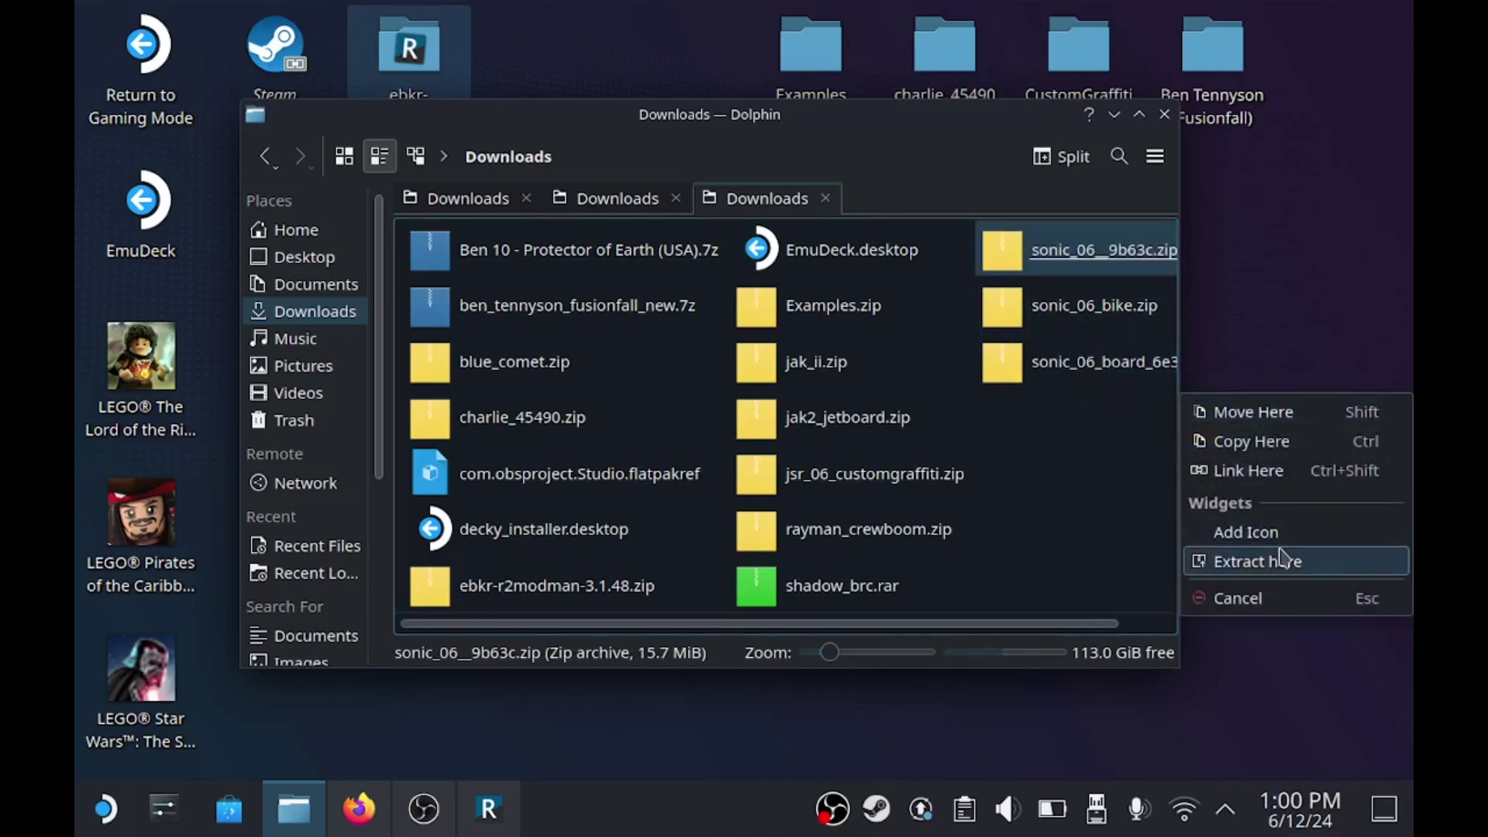
pyautogui.click(1284, 563)
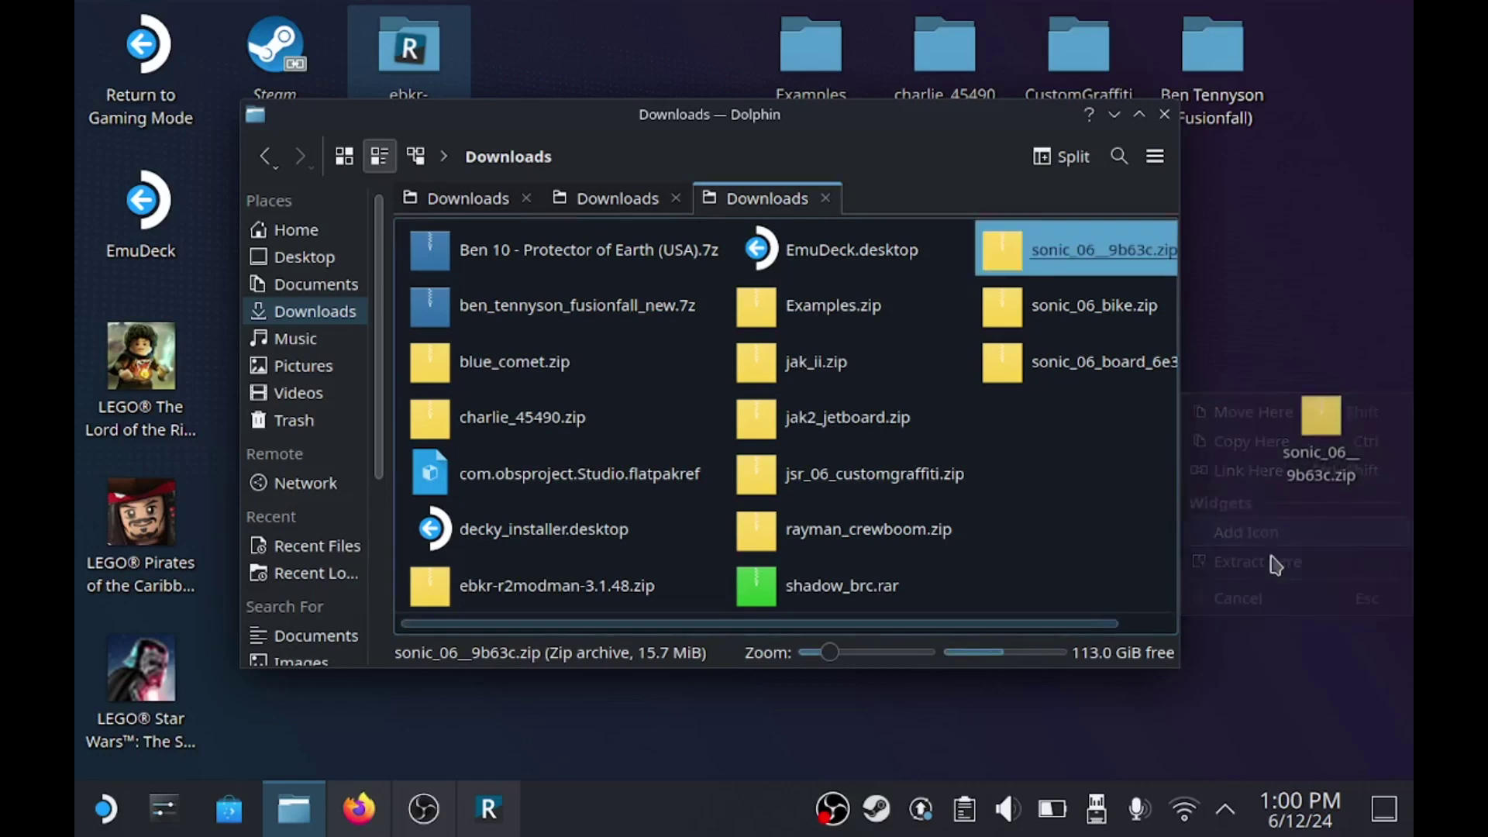
pyautogui.moveTo(1100, 255); pyautogui.dragTo(1189, 276)
pyautogui.click(1275, 444)
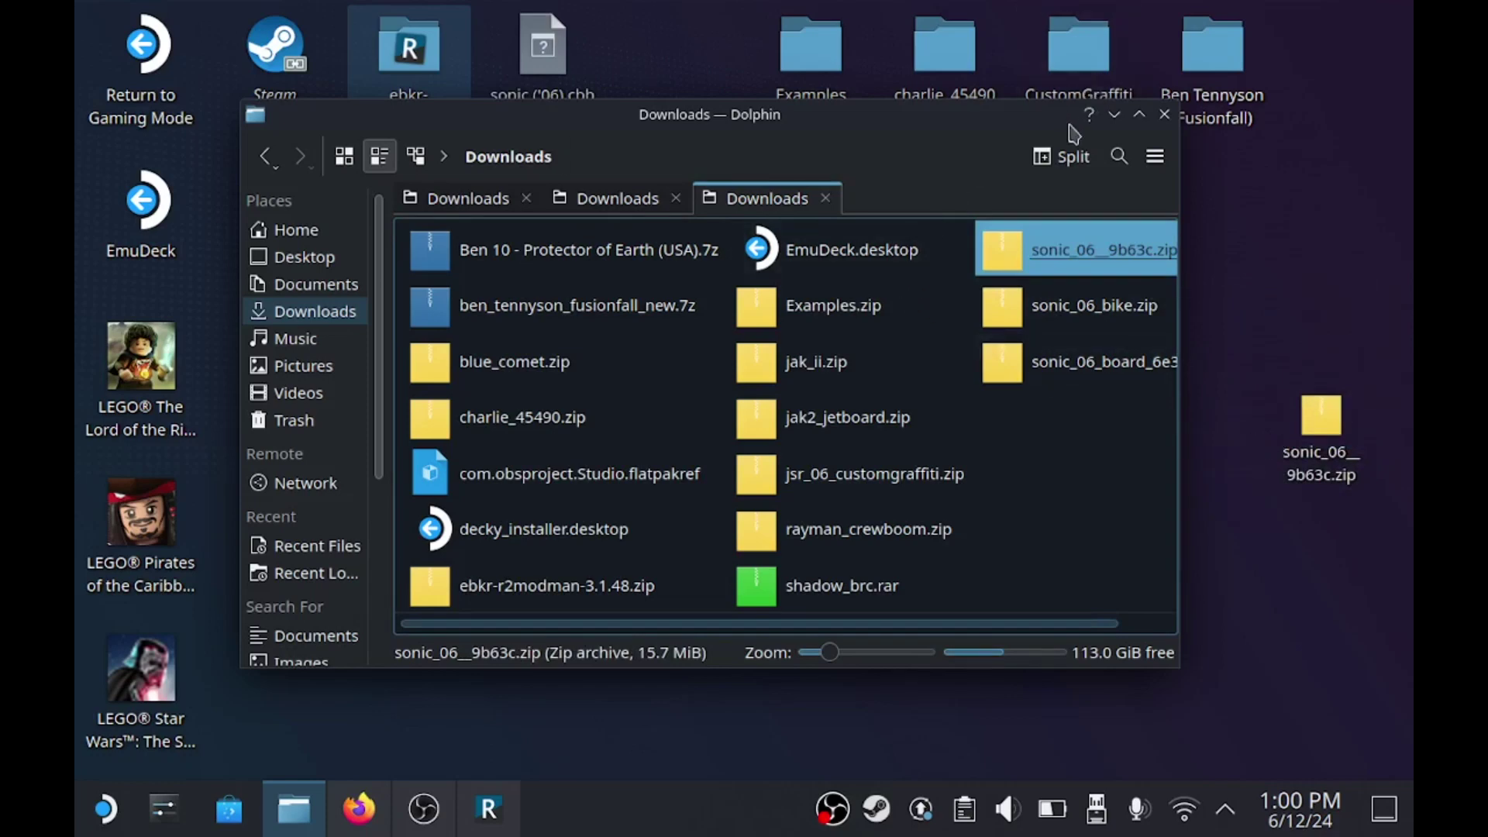
pyautogui.click(1113, 116)
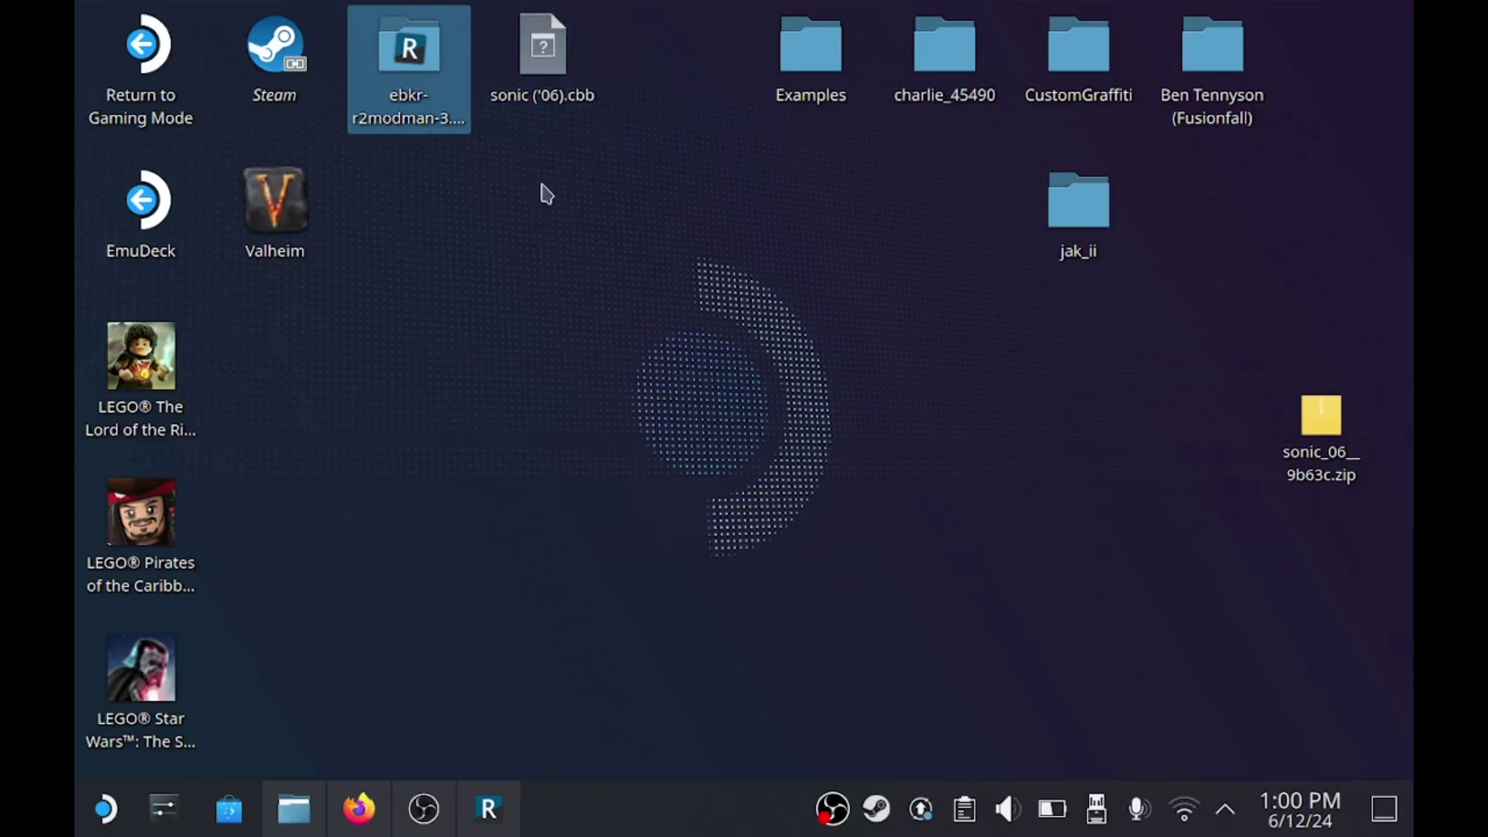
# - Switch to r2modman, view the config editor's file list and browse the current profile's folder from the settings
pyautogui.click(425, 75)
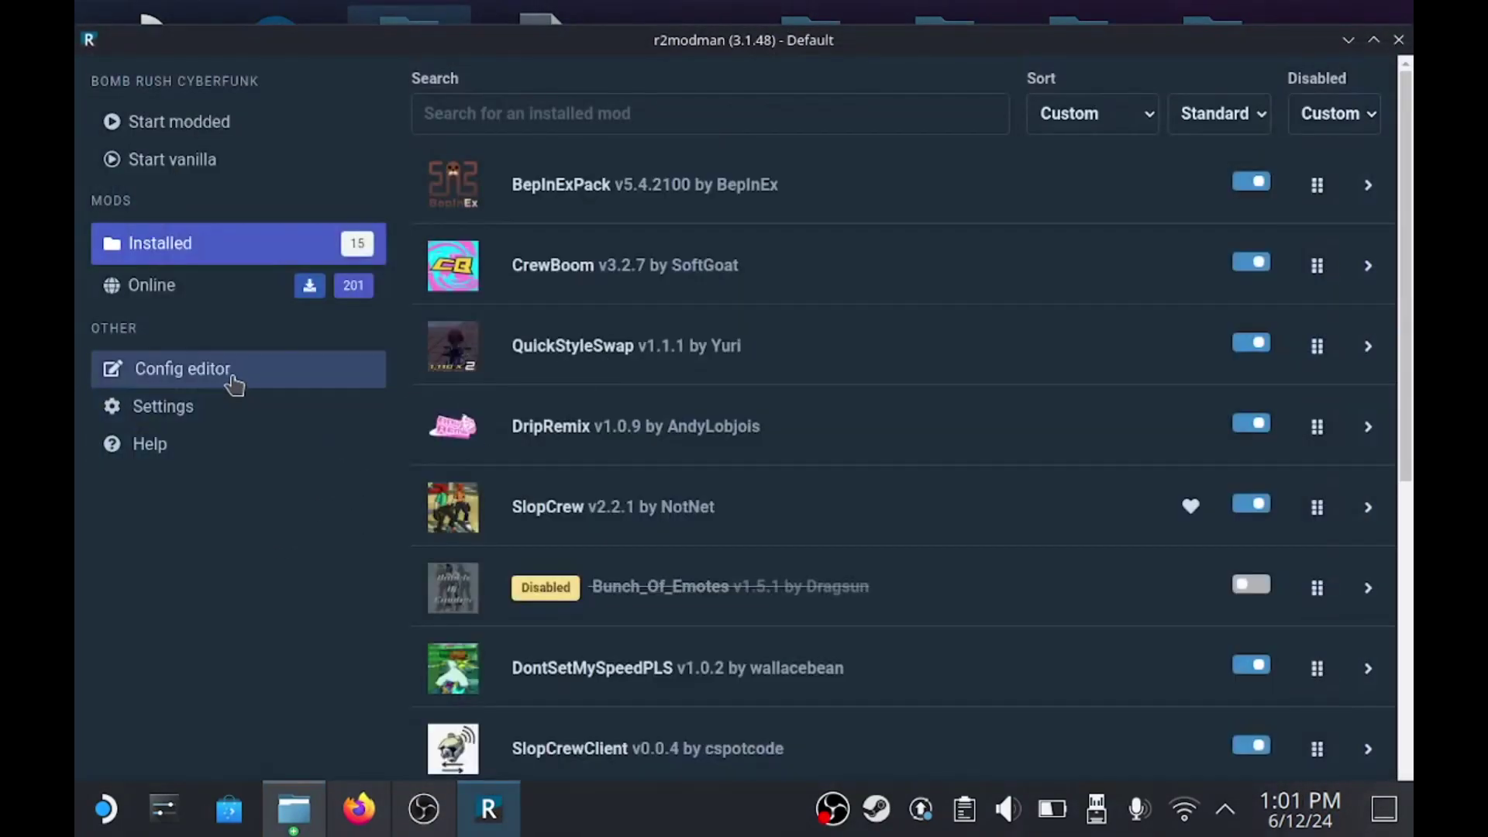
pyautogui.click(207, 386)
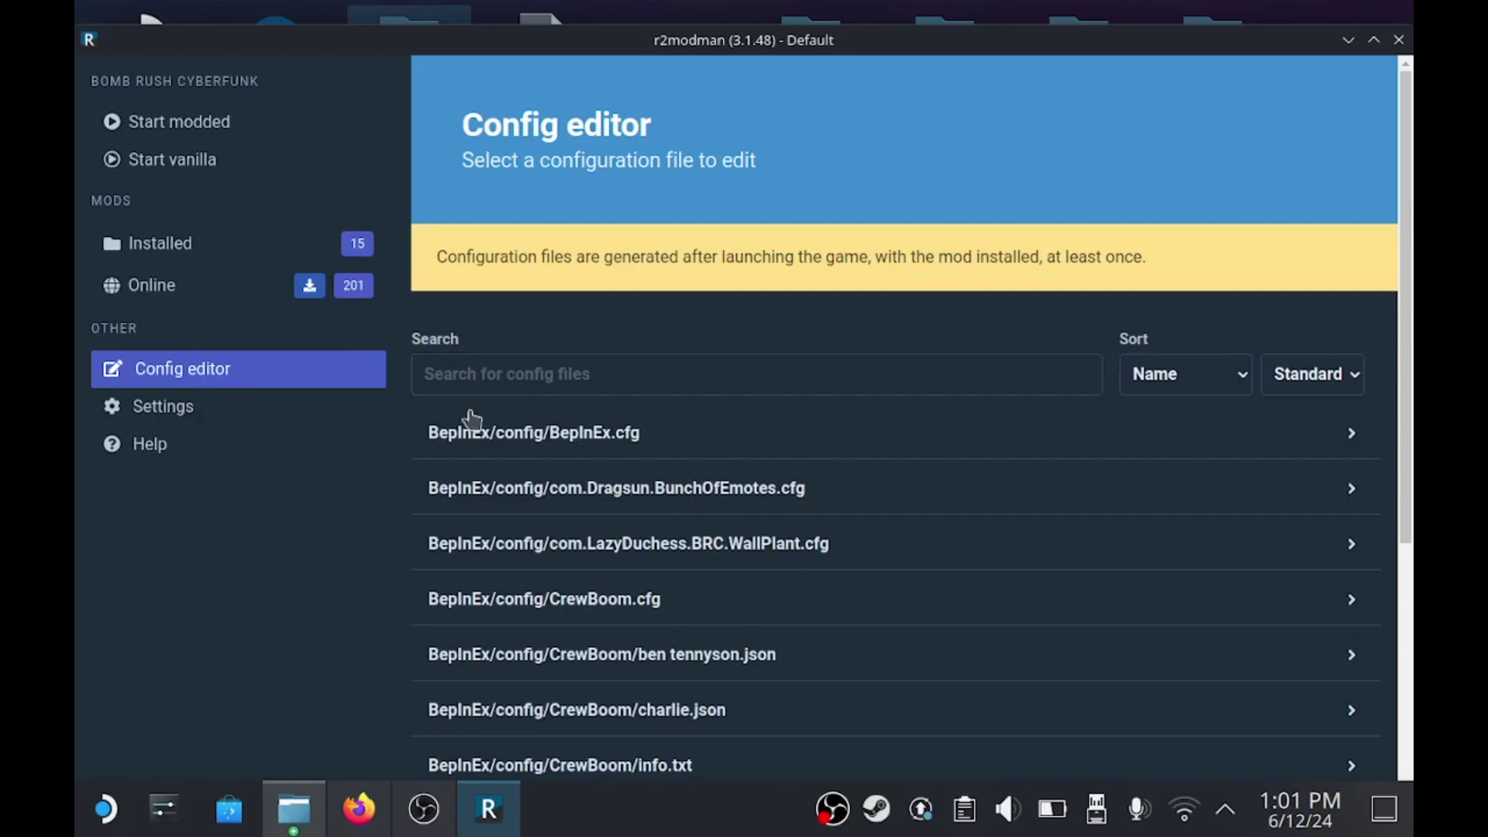
pyautogui.click(266, 409)
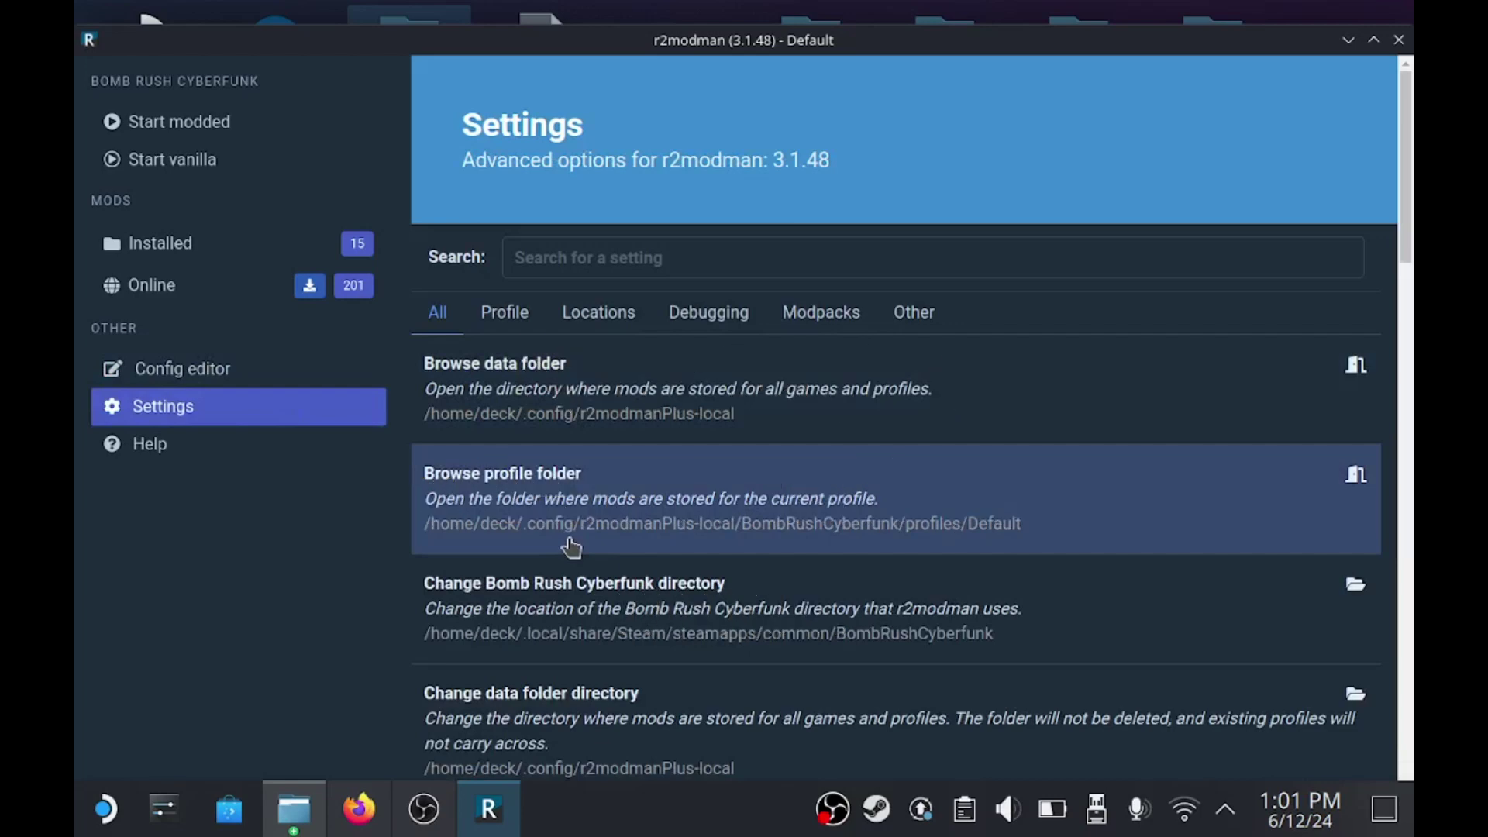
pyautogui.click(572, 548)
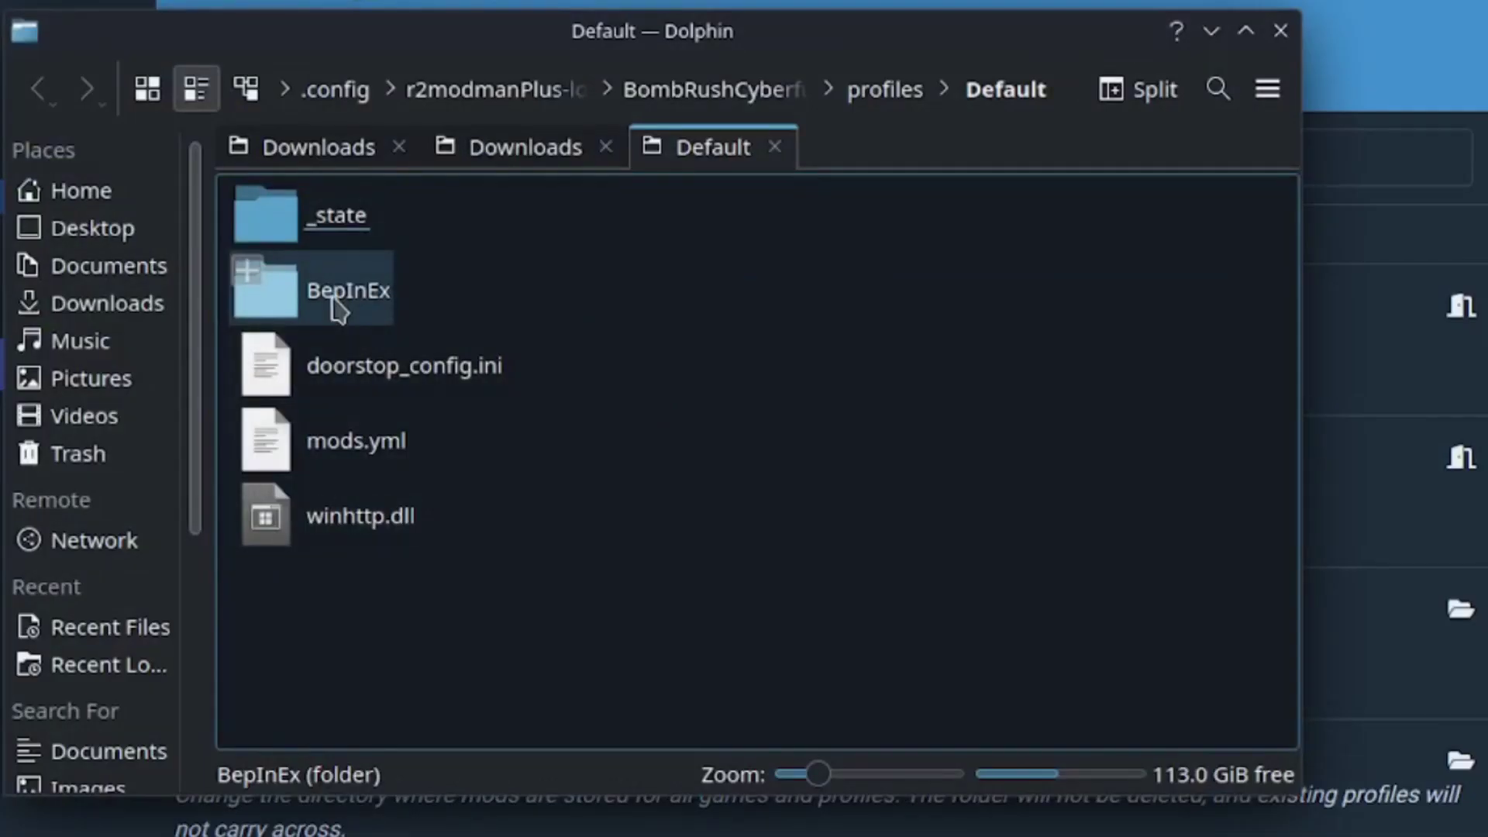
# - Navigate to BepInEx/config/CrewBoom within the profile folder, resize the file window and show the desktop
pyautogui.doubleClick(338, 310)
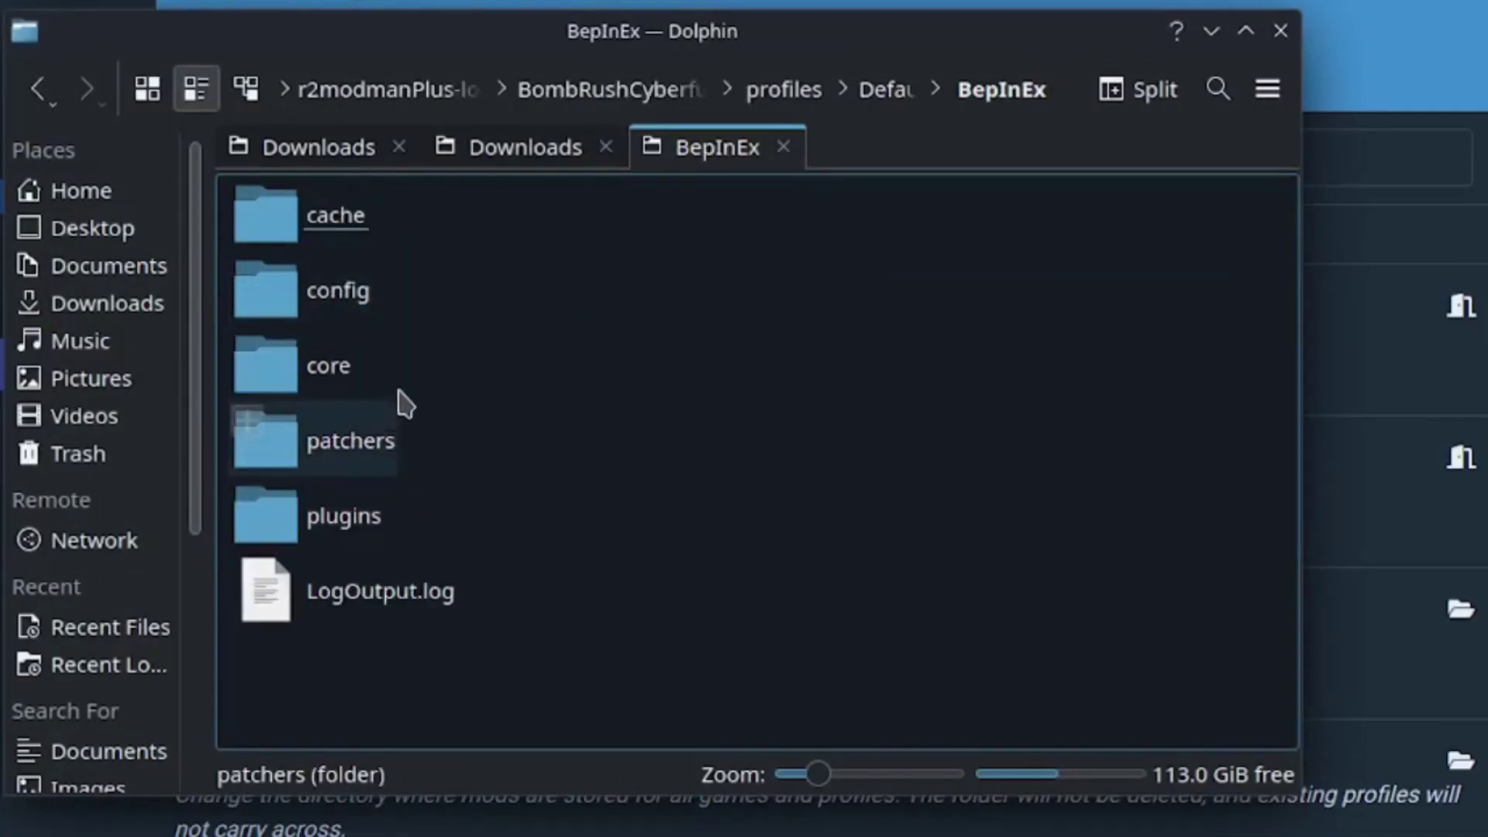
pyautogui.doubleClick(328, 293)
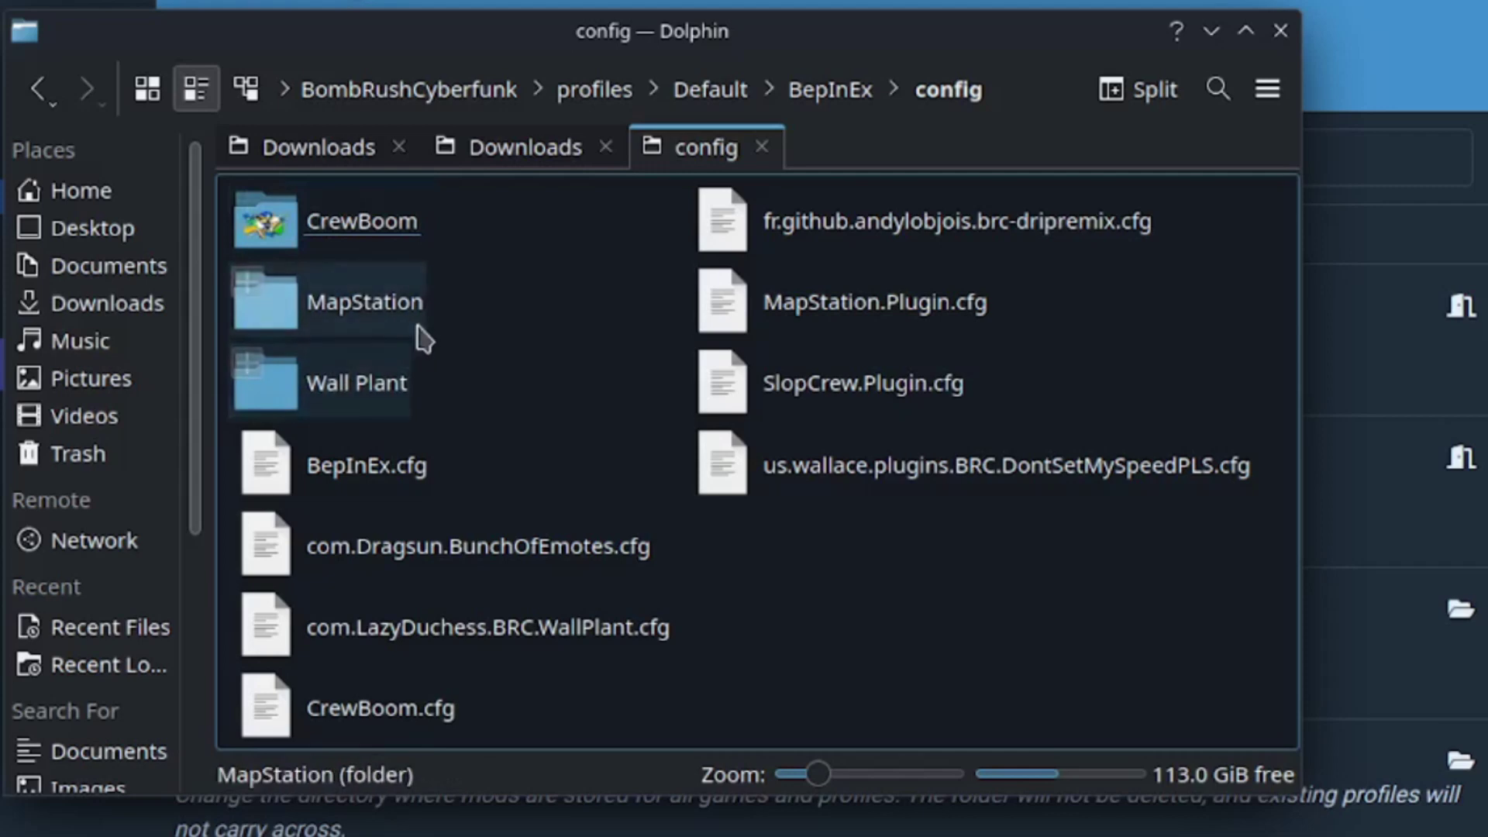
pyautogui.click(391, 250)
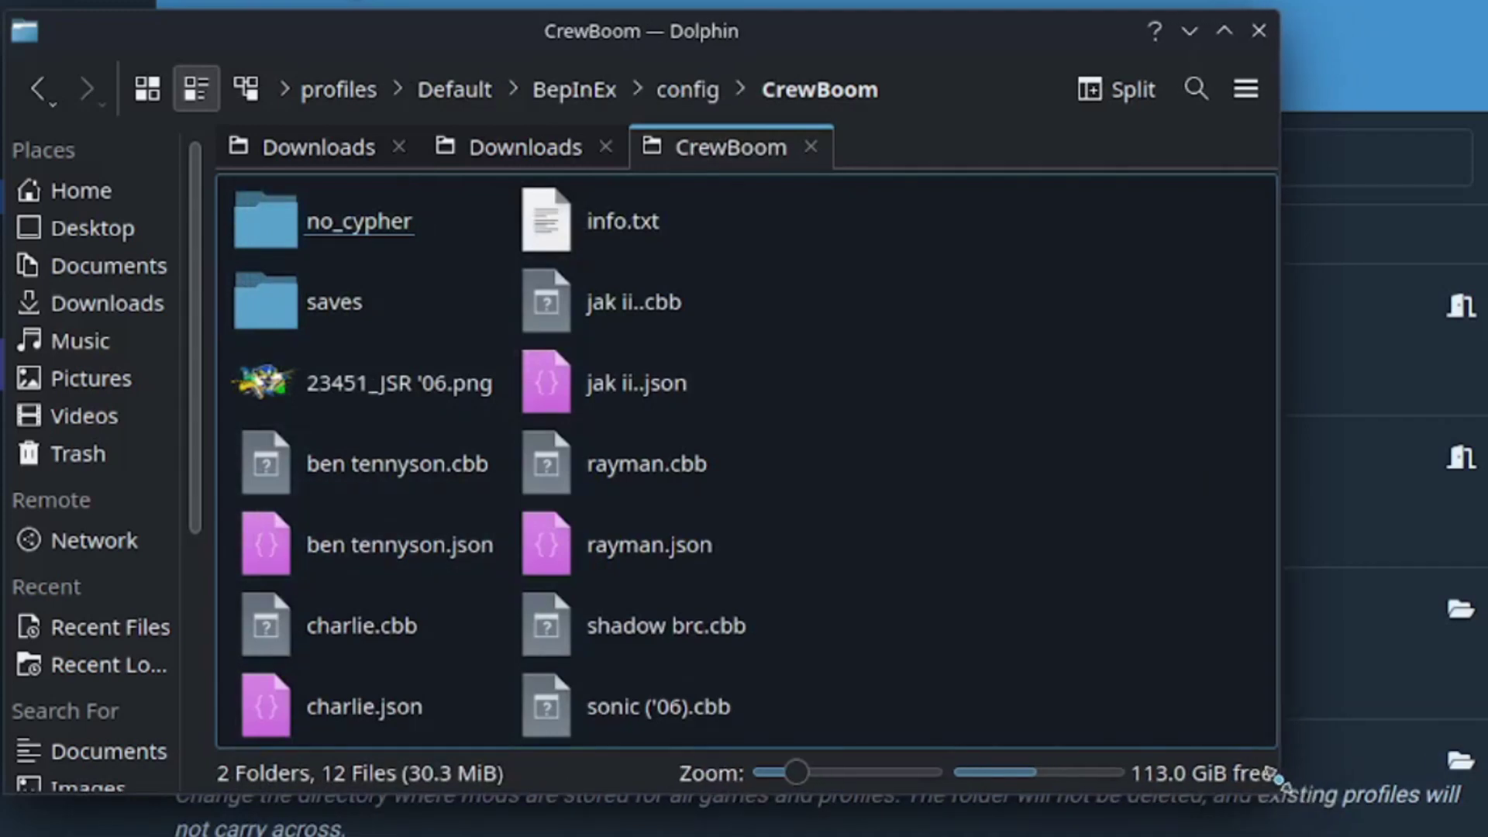
pyautogui.moveTo(1305, 792); pyautogui.dragTo(1477, 810)
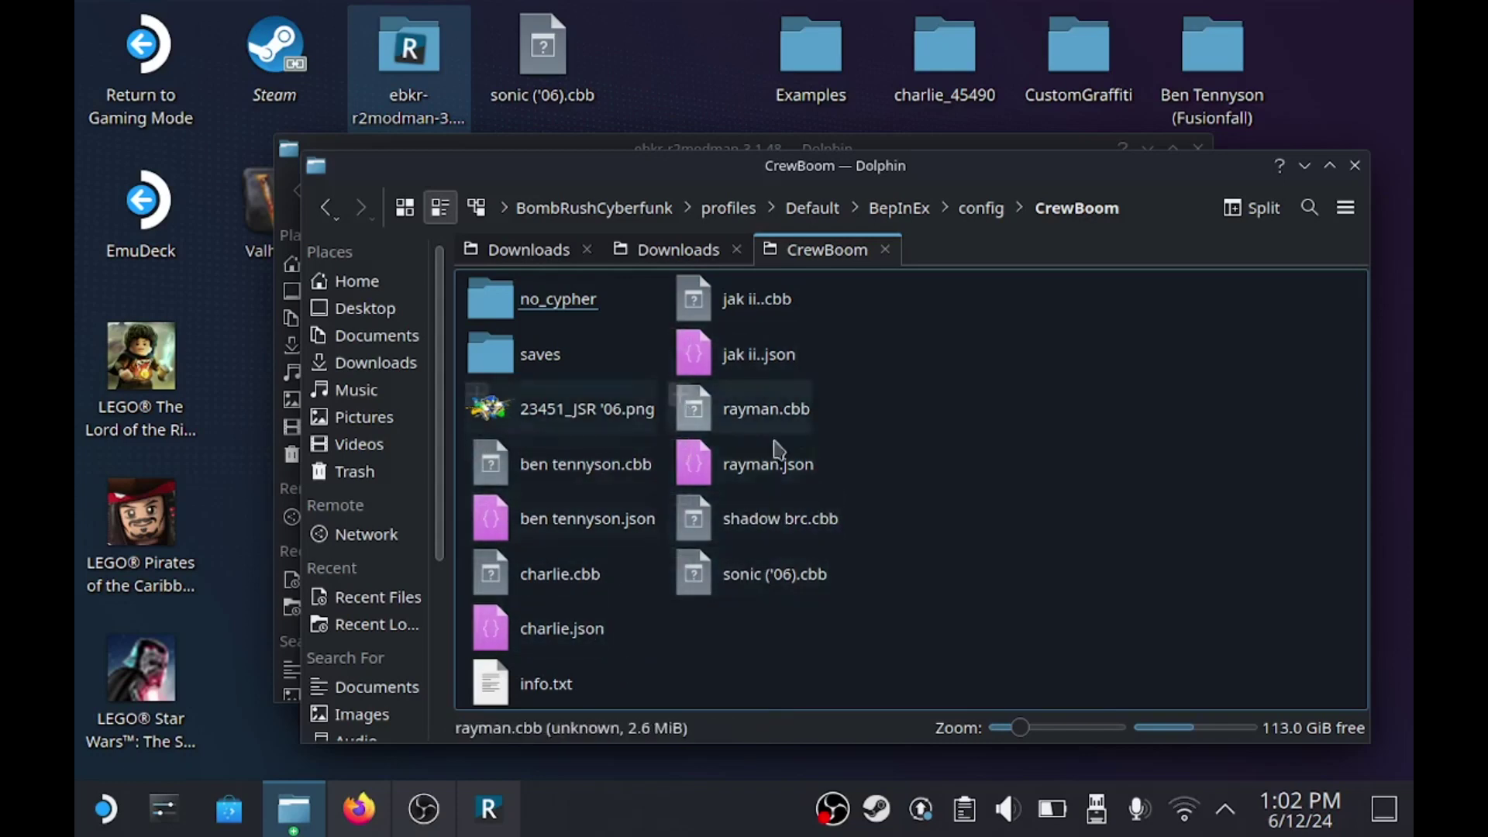
pyautogui.press('super+d')
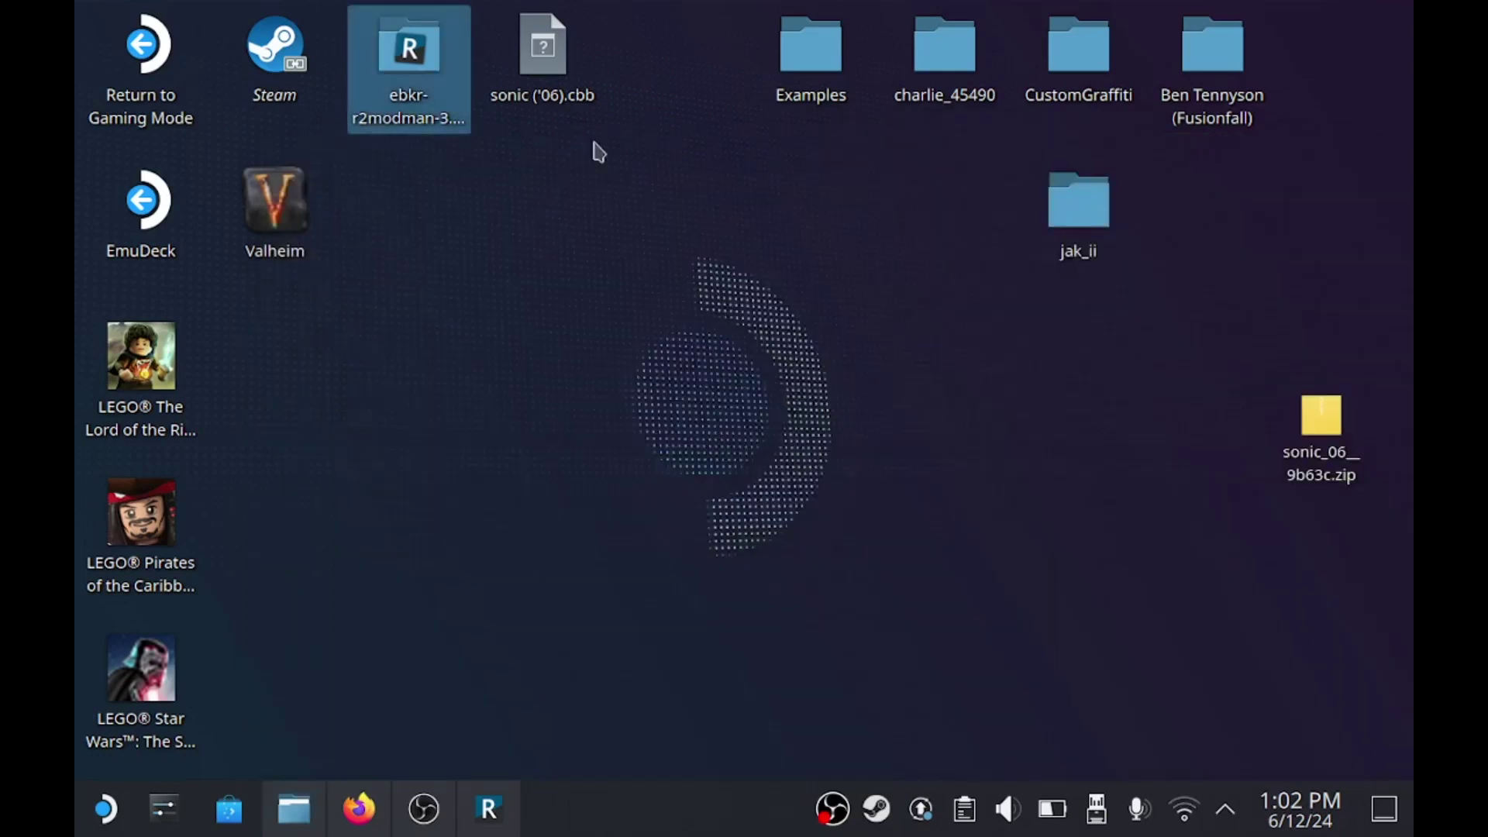
# - Start Steam and locate the r2modman-3.1.48.AppImage entry in the library's game list
pyautogui.click(301, 59)
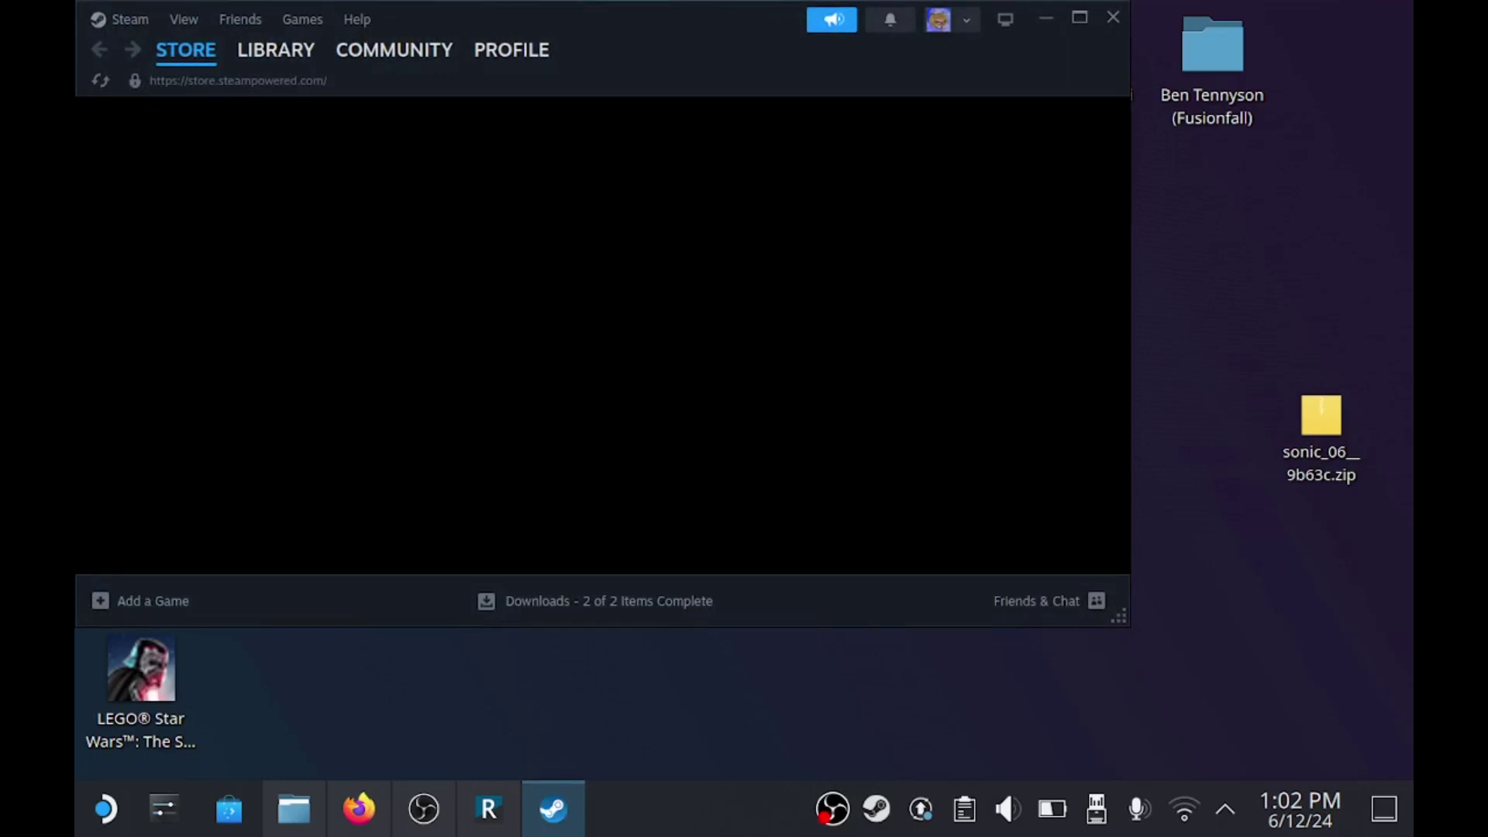
pyautogui.moveTo(276, 49)
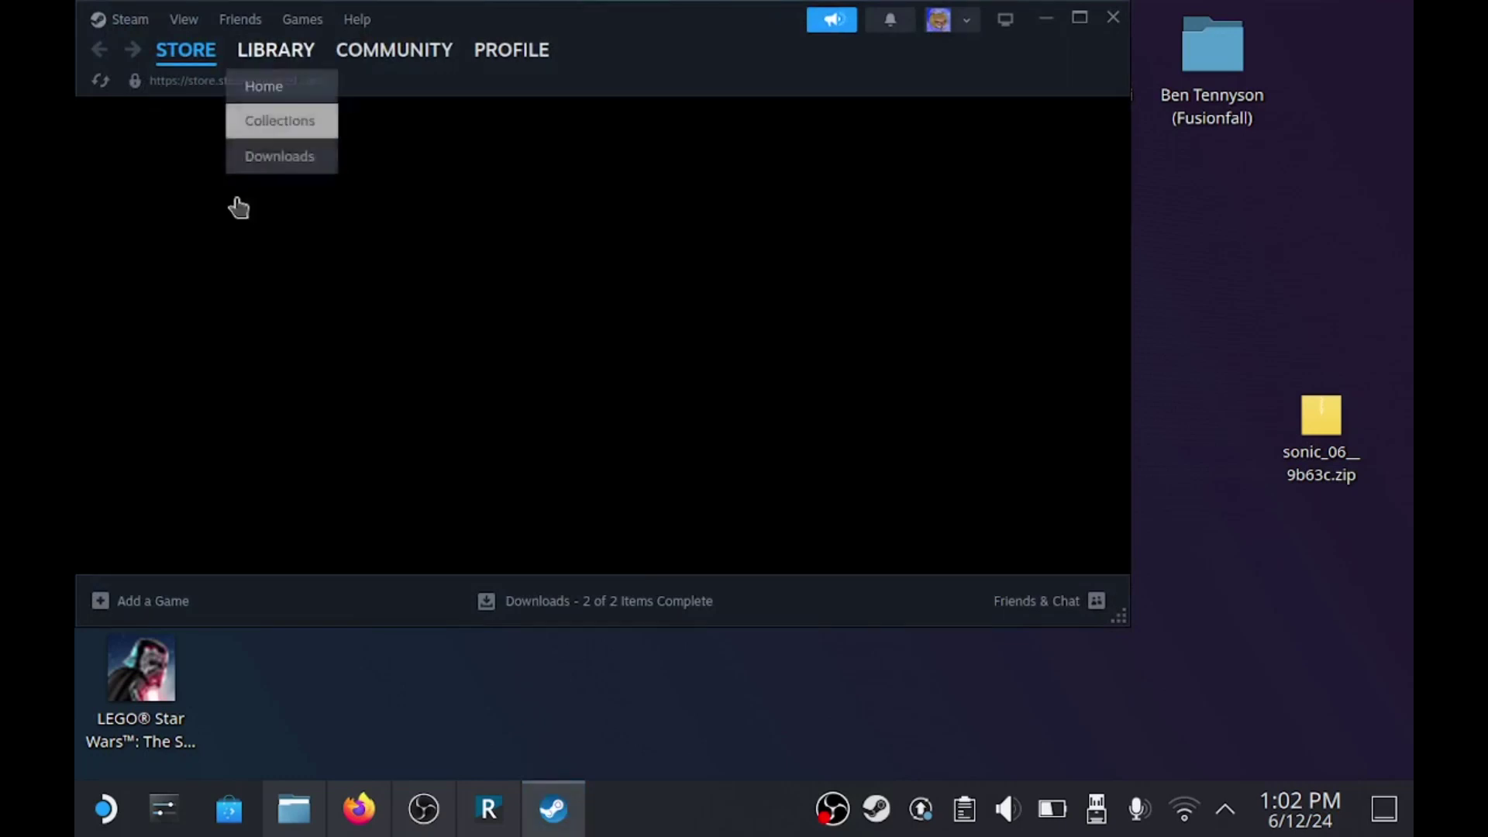
pyautogui.click(295, 49)
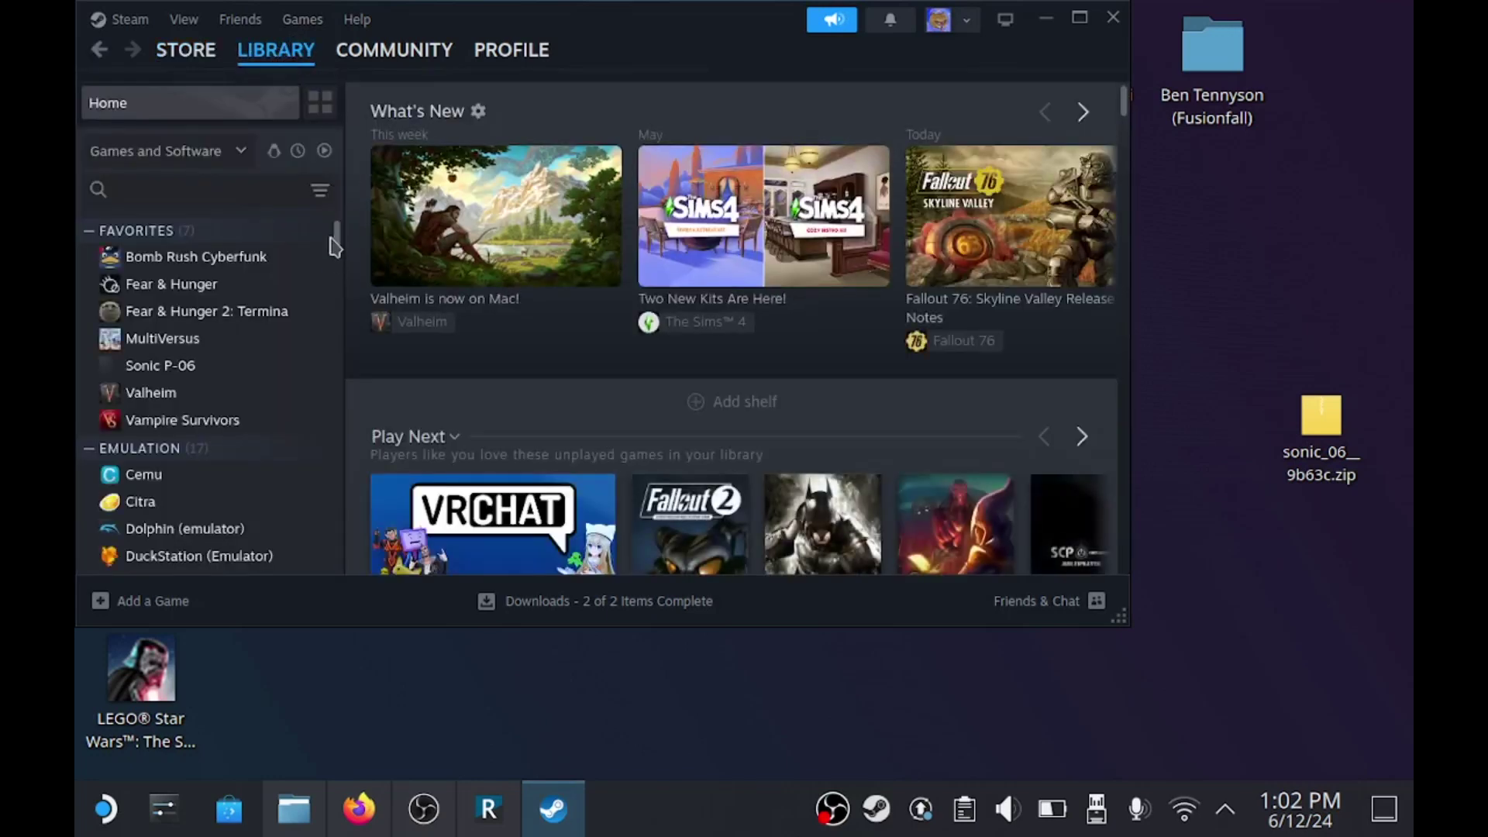
pyautogui.scroll(-10, 195, 426)
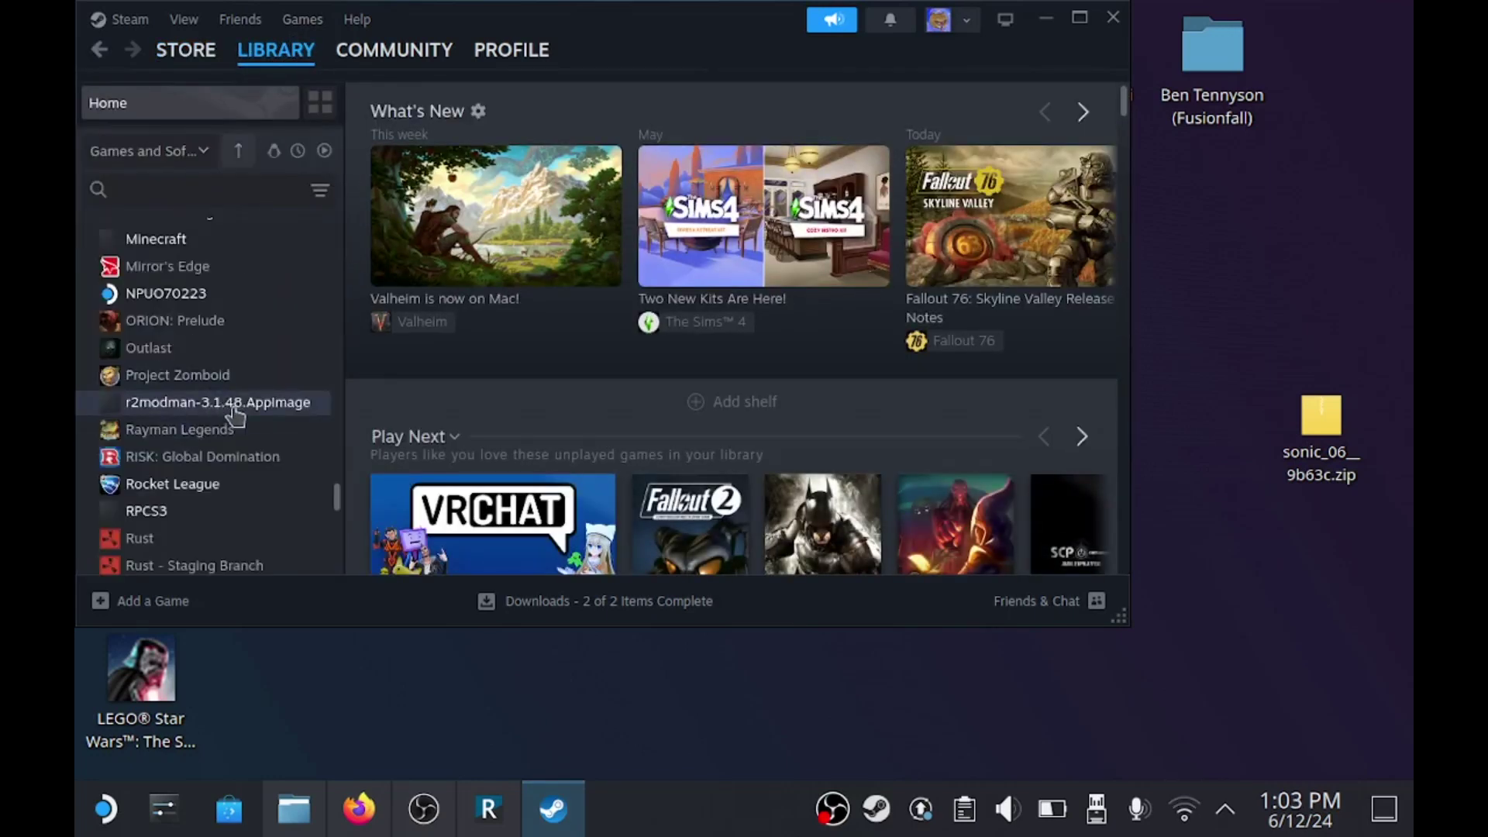
# - Browse for a non-Steam game in Desktop/ebkr-r2modman-3.1.48 with all files shown, and cancel without adding anything
pyautogui.click(140, 614)
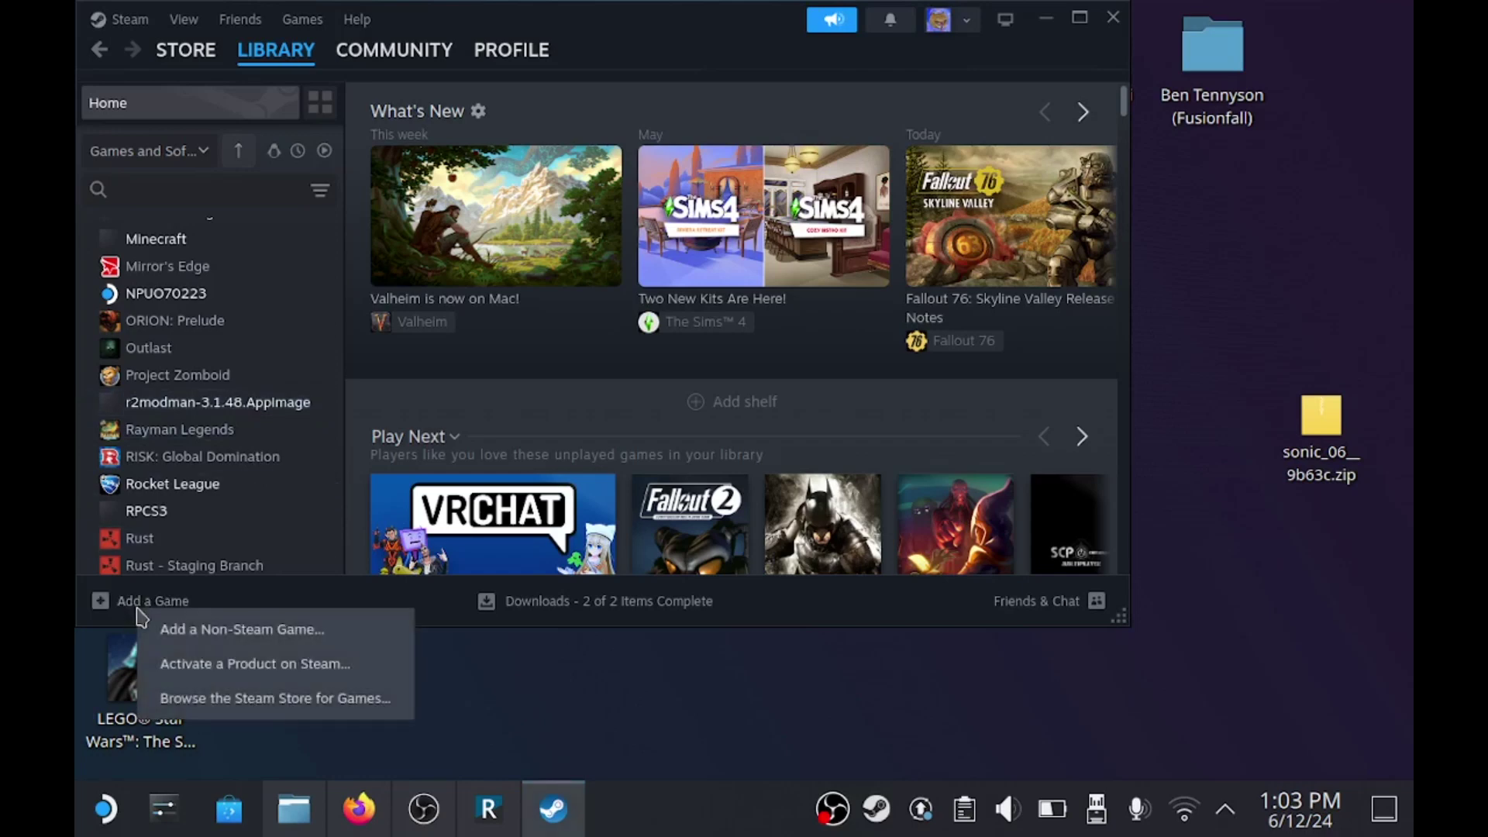
pyautogui.click(224, 631)
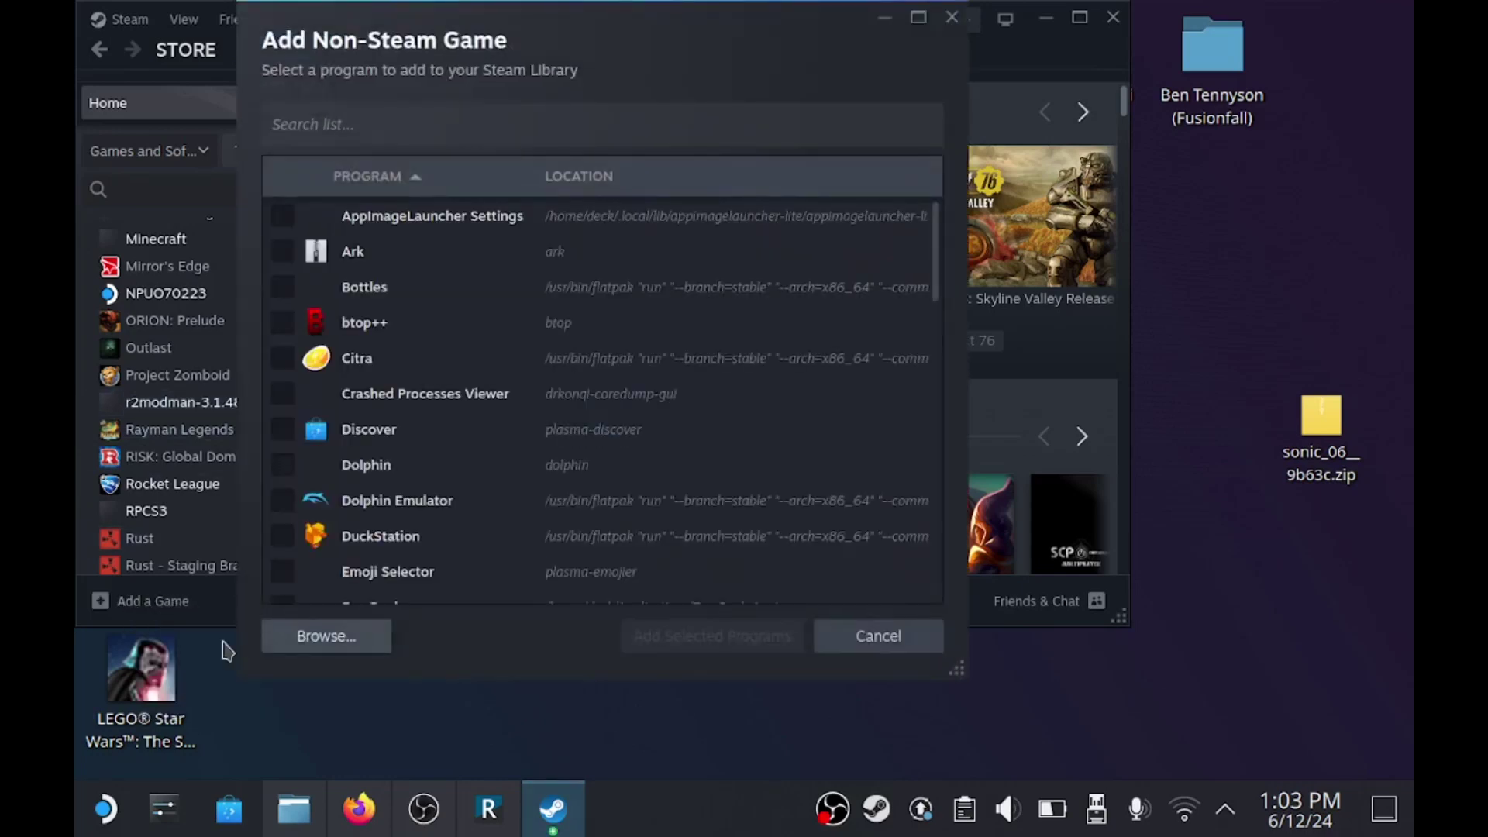
pyautogui.click(381, 645)
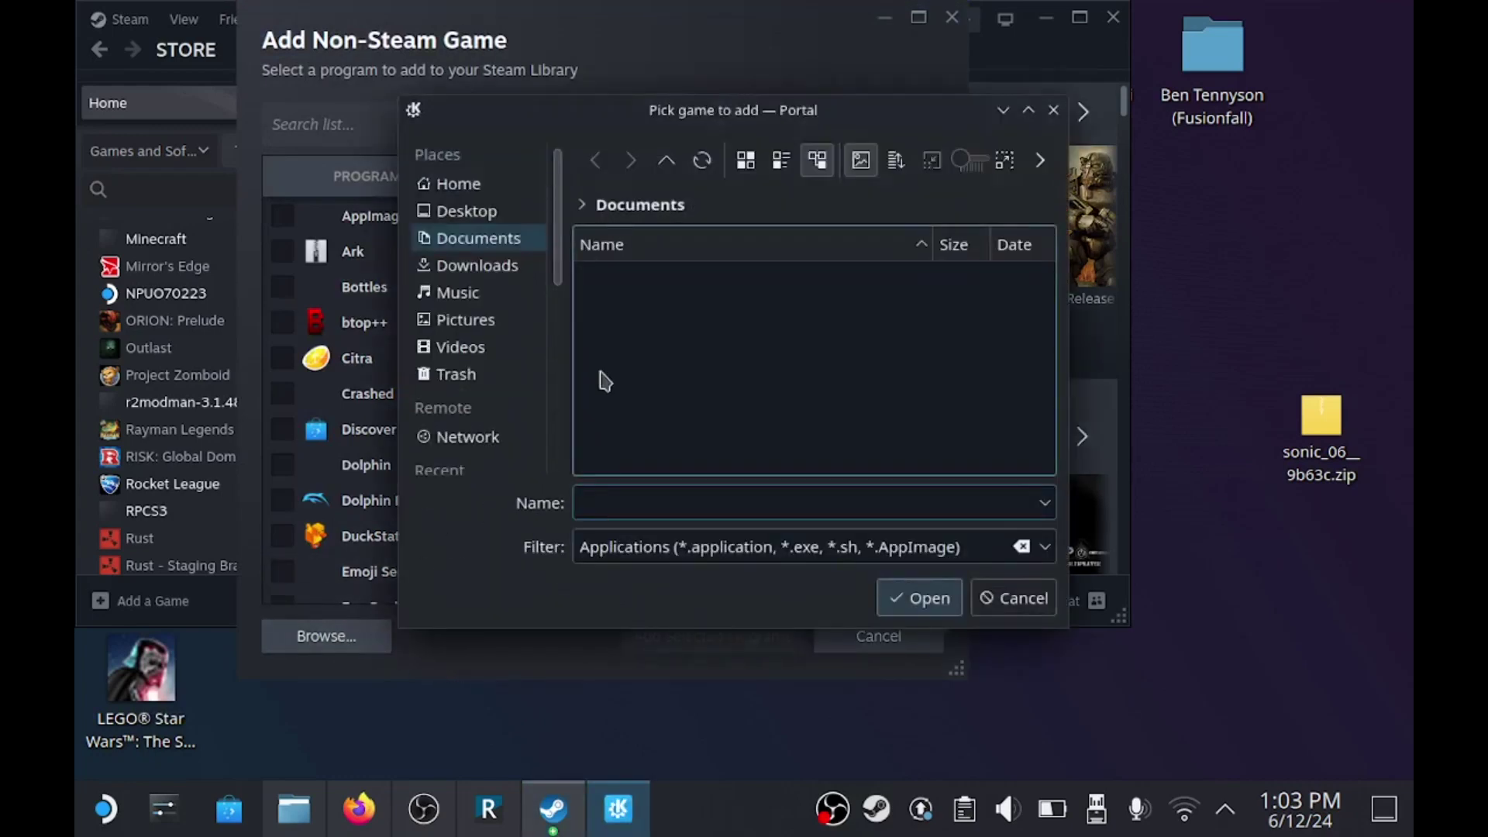
pyautogui.click(479, 221)
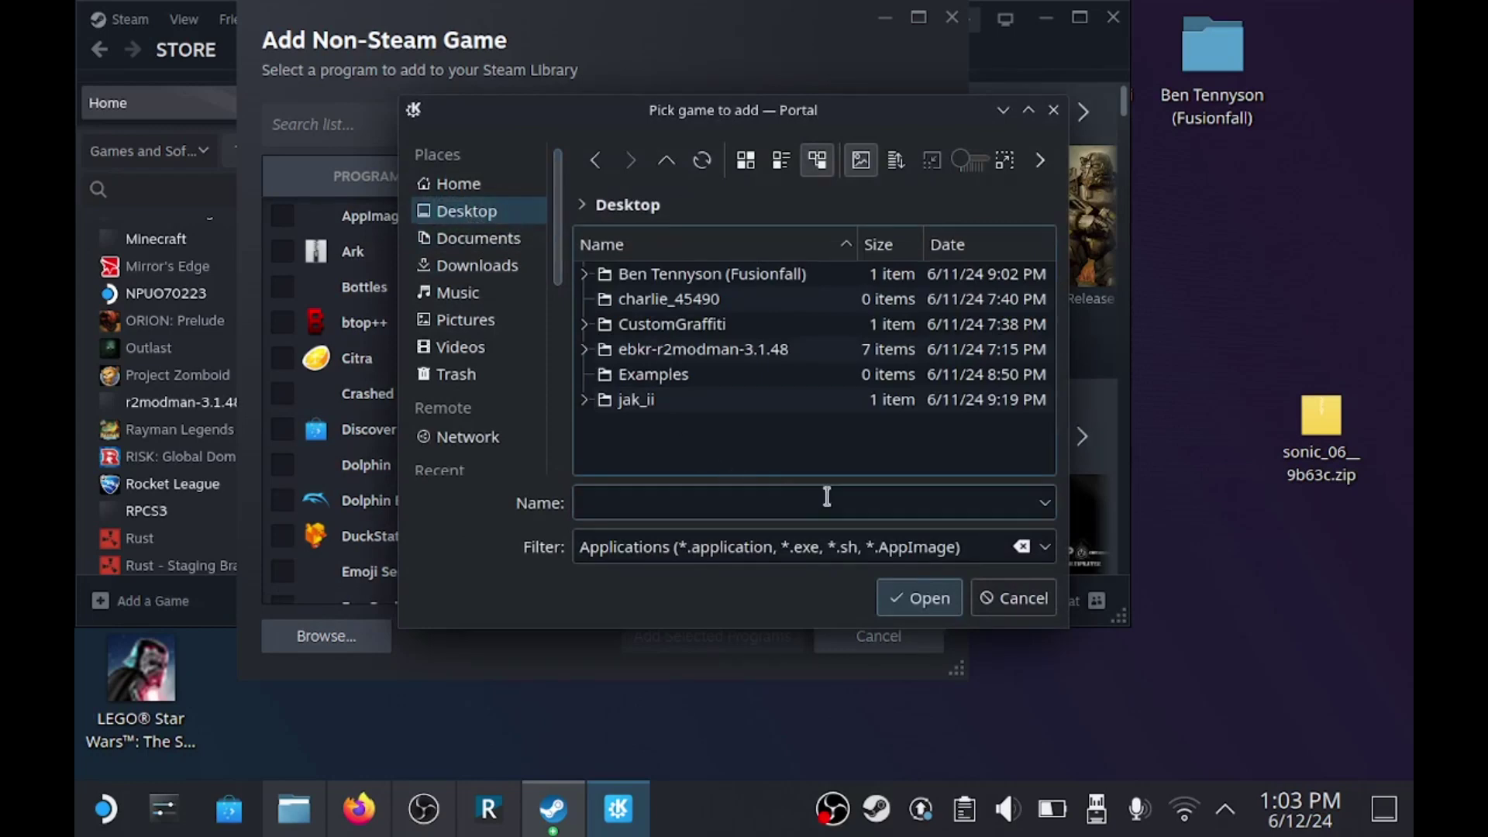
pyautogui.scroll(-1, 806, 543)
pyautogui.click(585, 350)
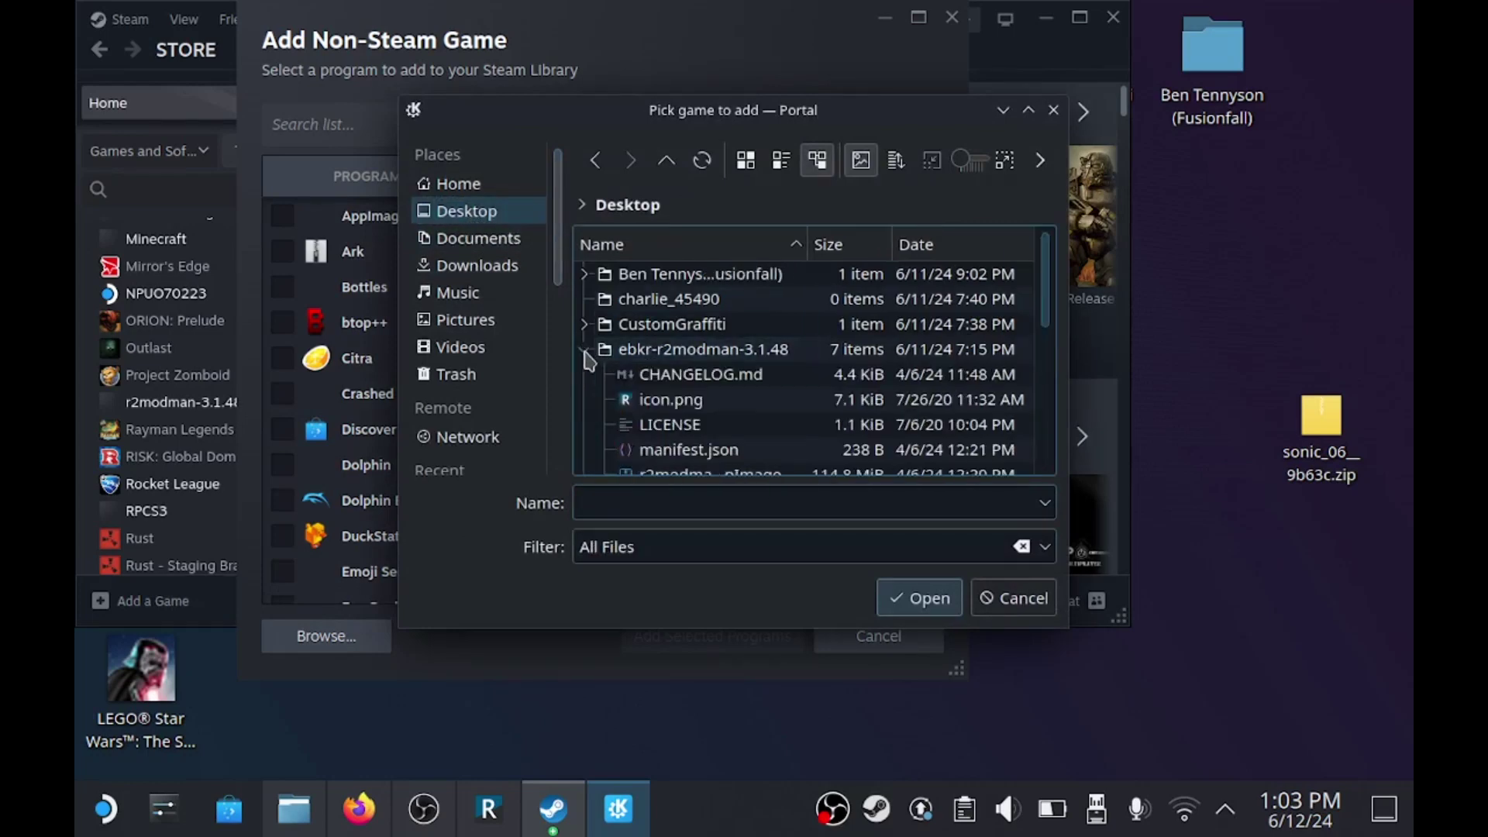
pyautogui.moveTo(1043, 323); pyautogui.dragTo(1051, 364)
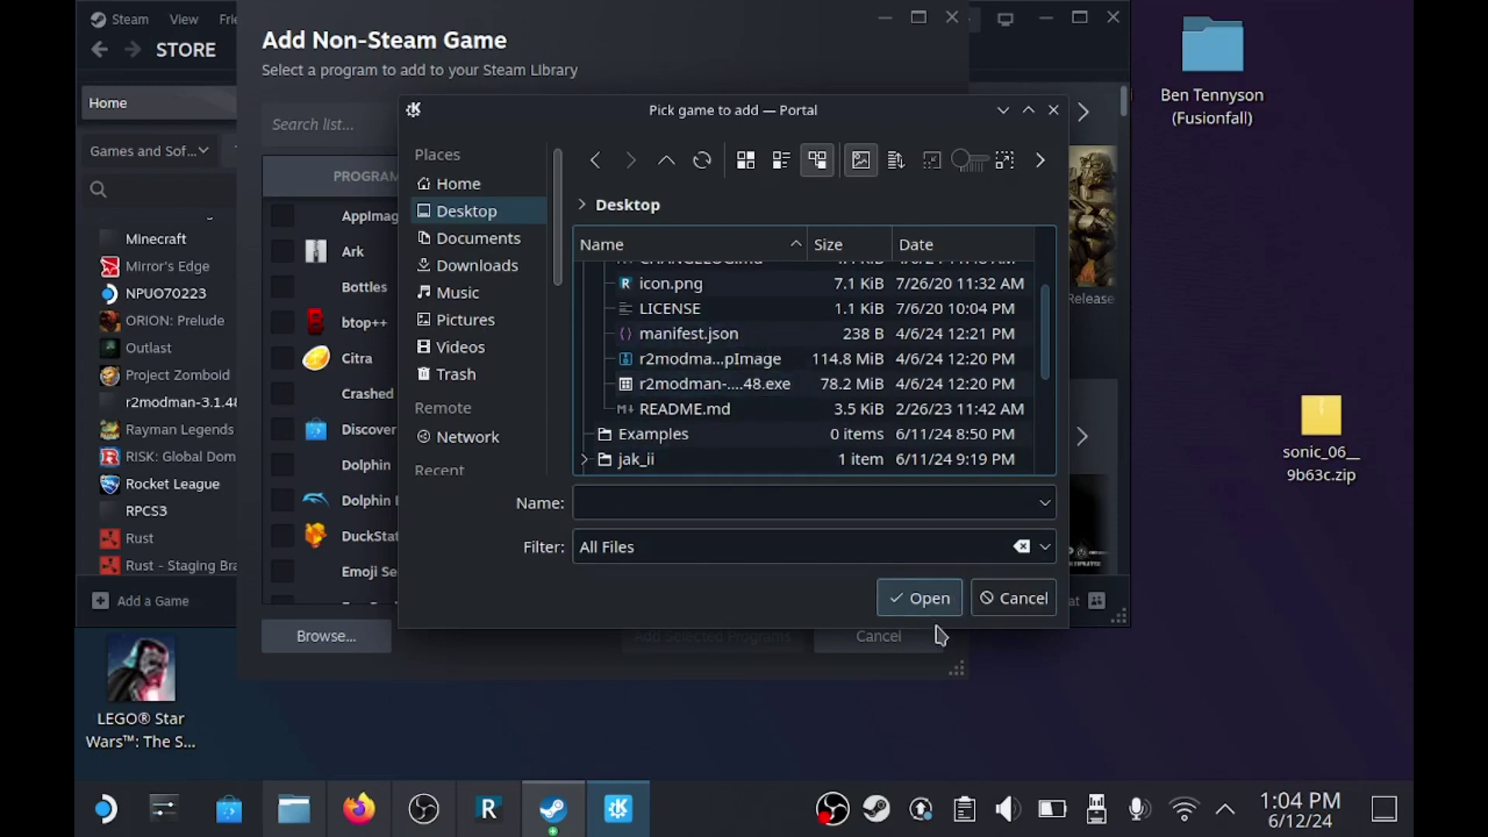
pyautogui.click(1013, 597)
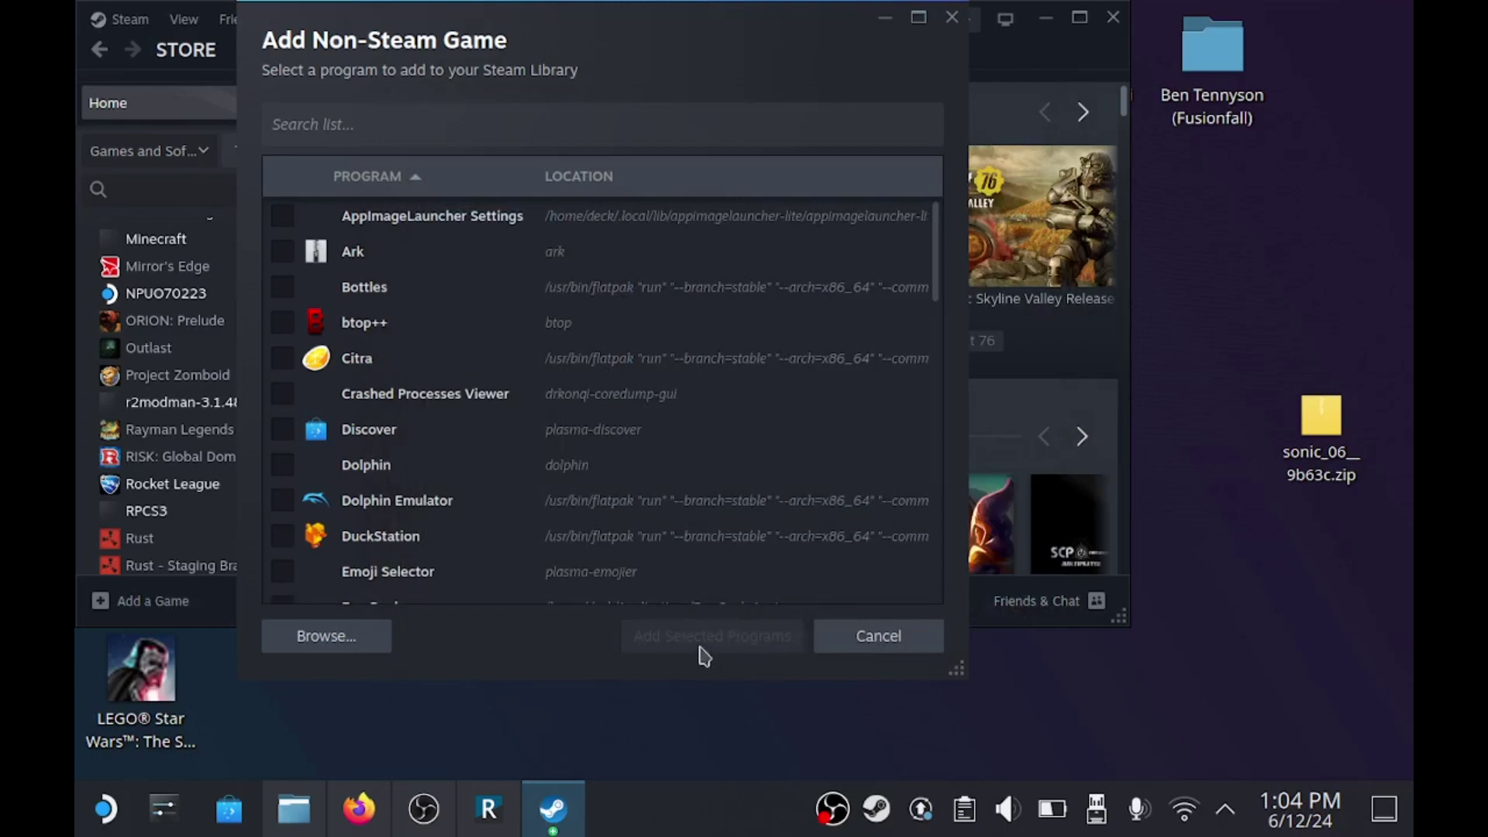
pyautogui.click(870, 644)
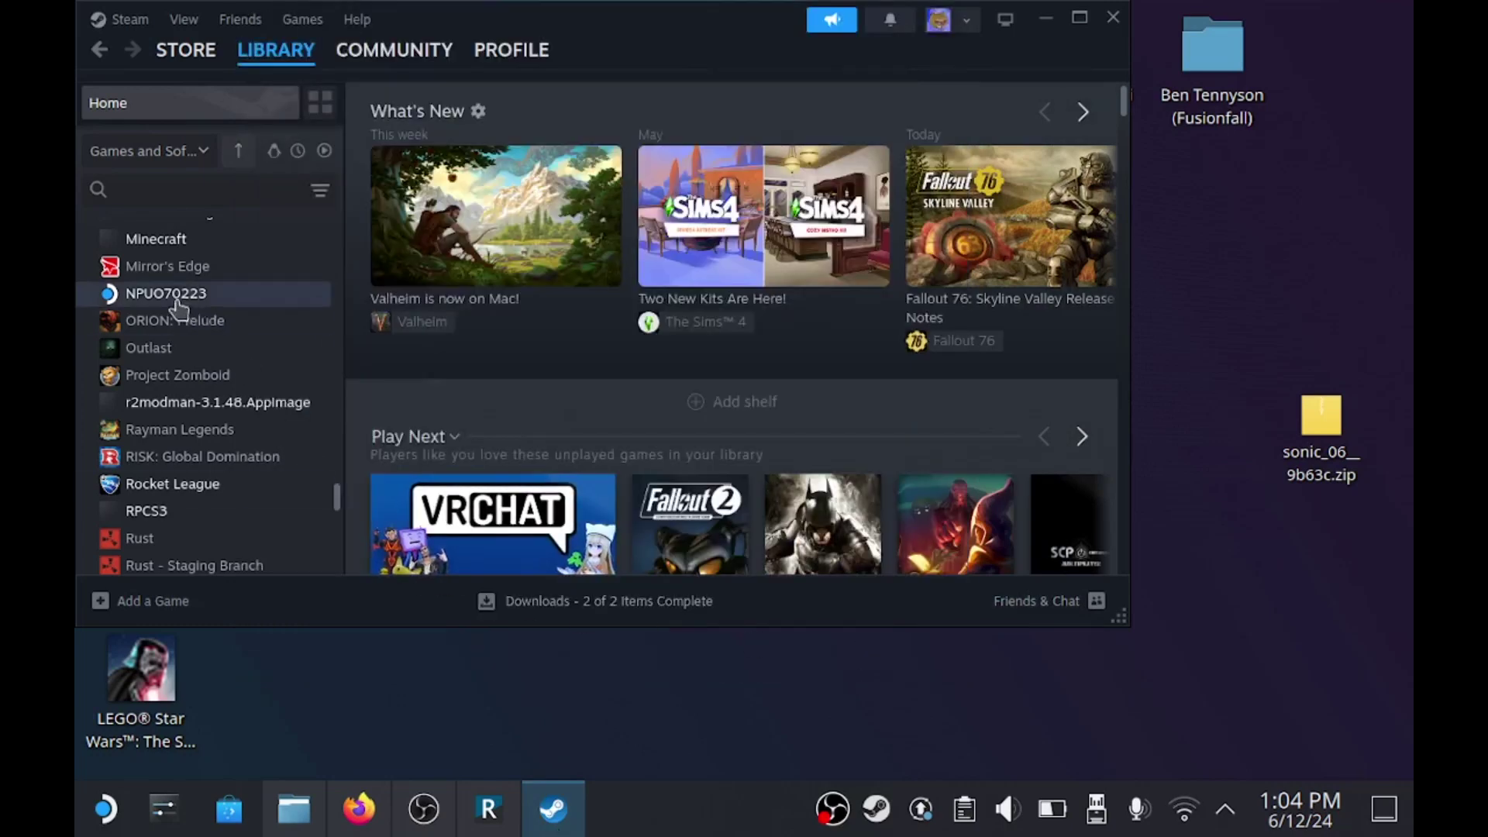
# - Examine the target, start folder and launch options in the r2modman-3.1.48.AppImage shortcut properties, and close the Steam window
pyautogui.click(275, 408)
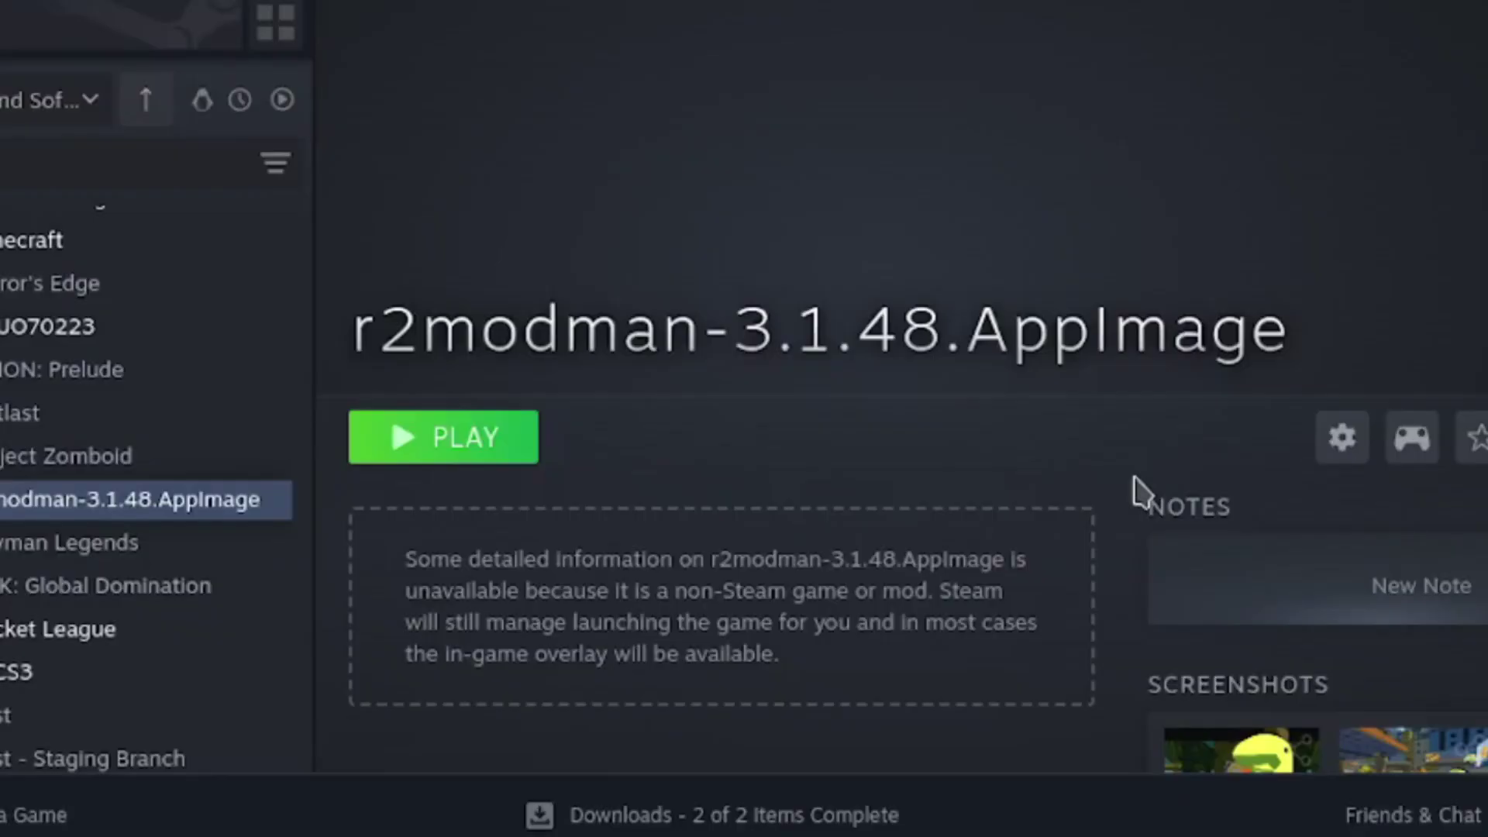
pyautogui.click(1344, 439)
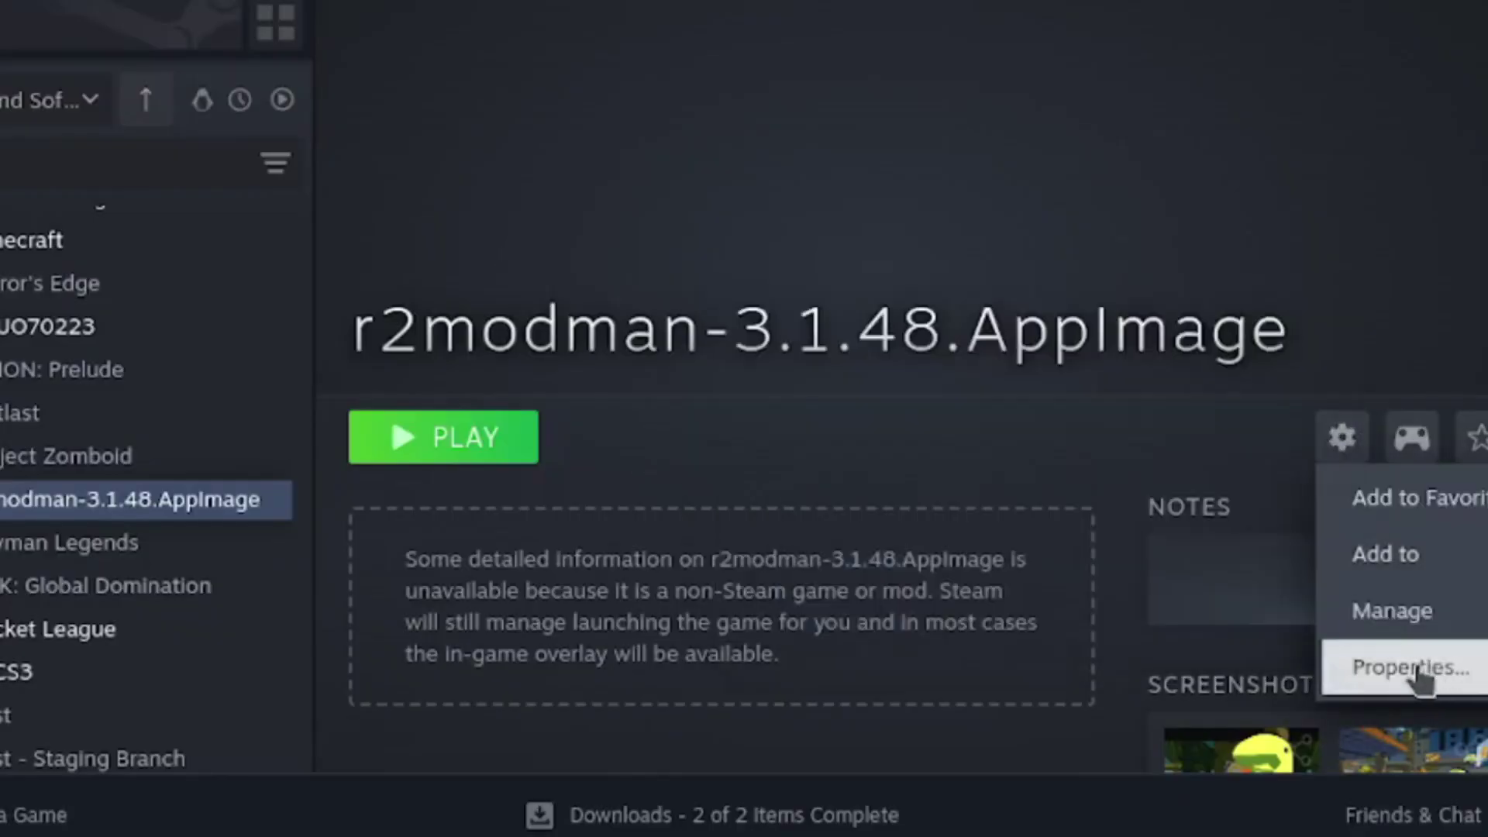
pyautogui.click(1411, 668)
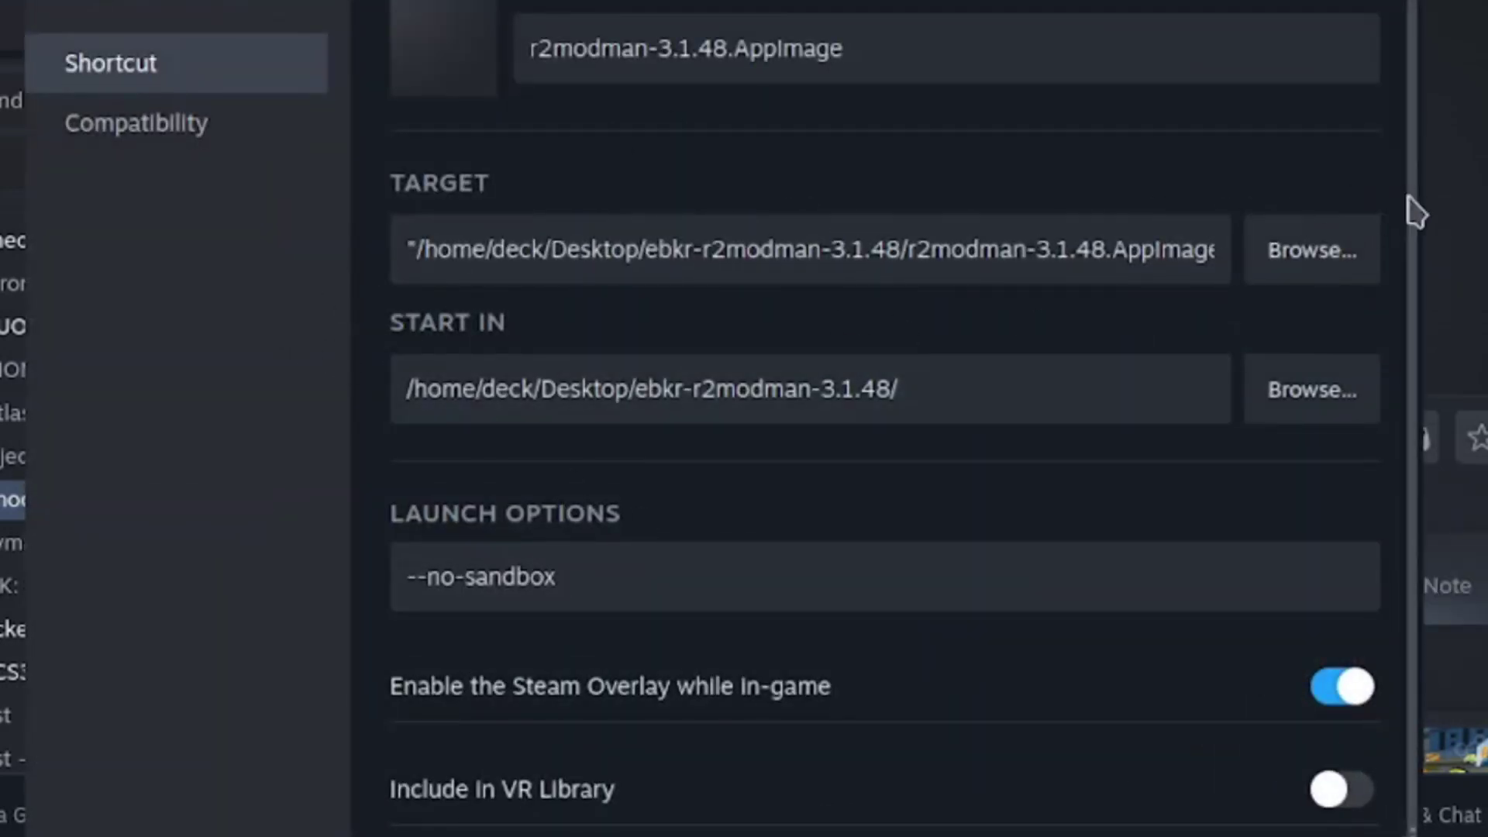
pyautogui.scroll(-1, 1406, 232)
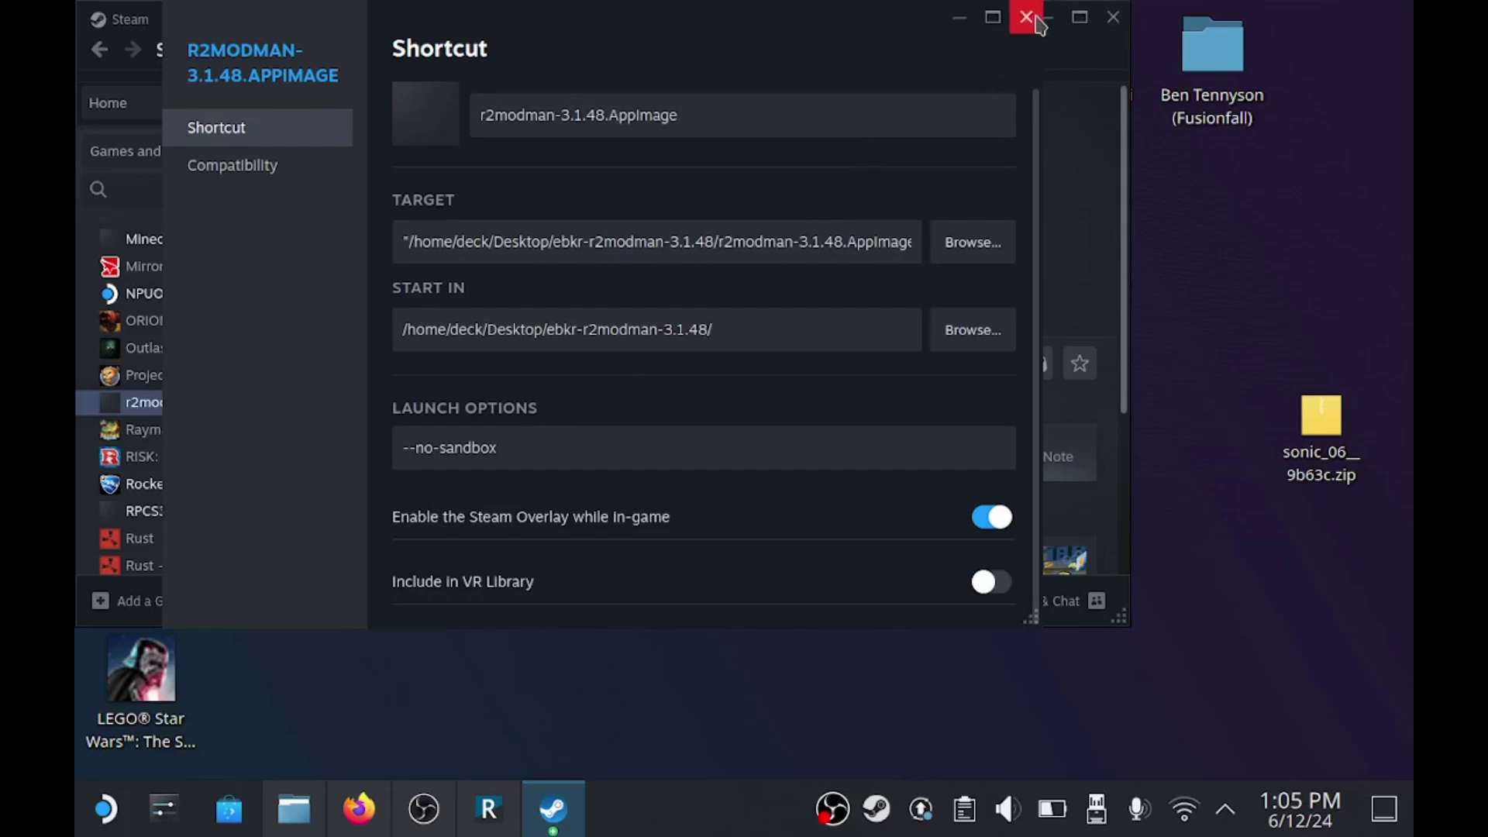
pyautogui.click(551, 7)
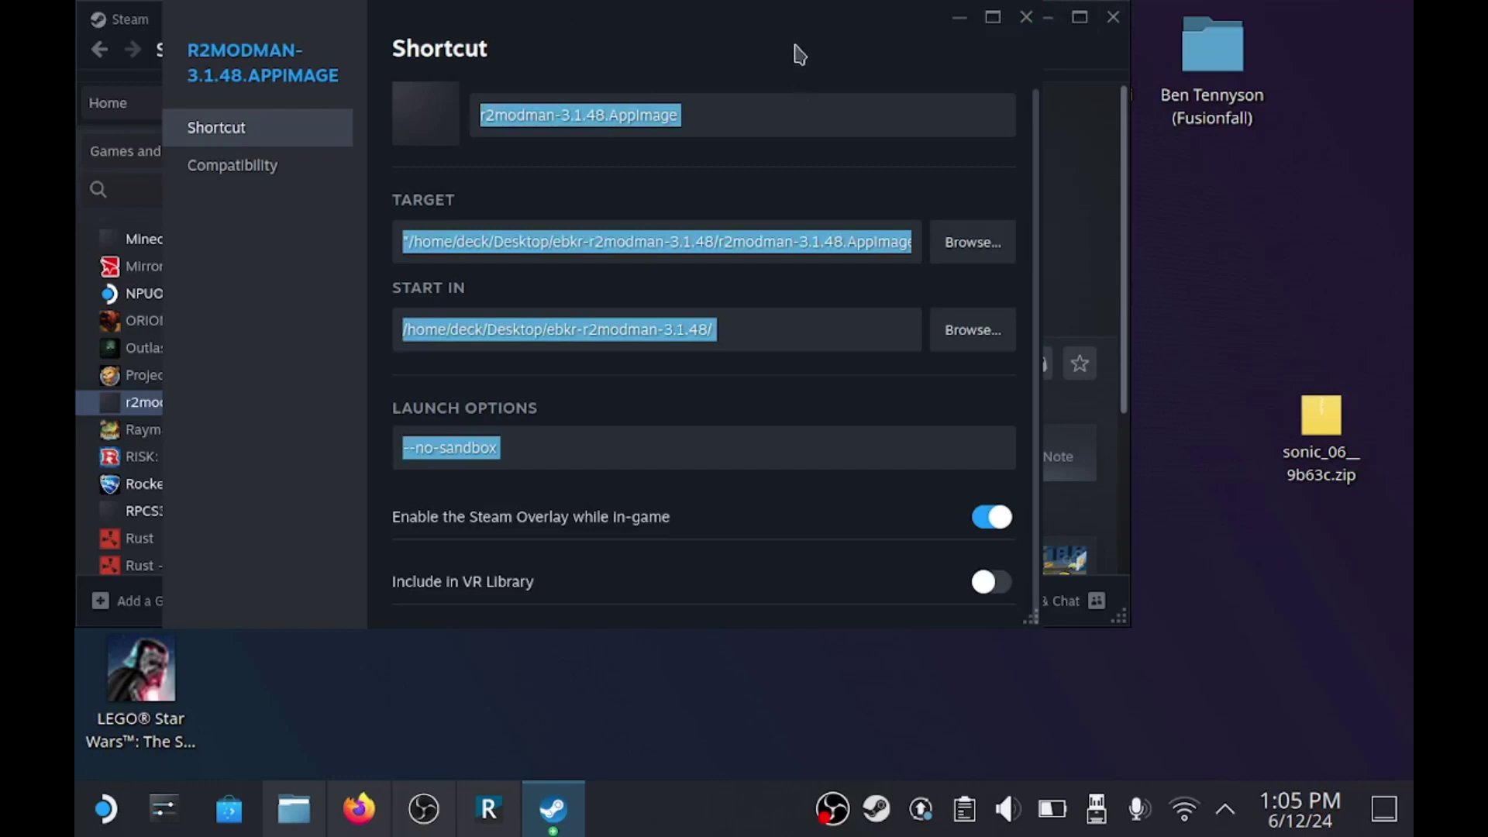
pyautogui.click(1026, 16)
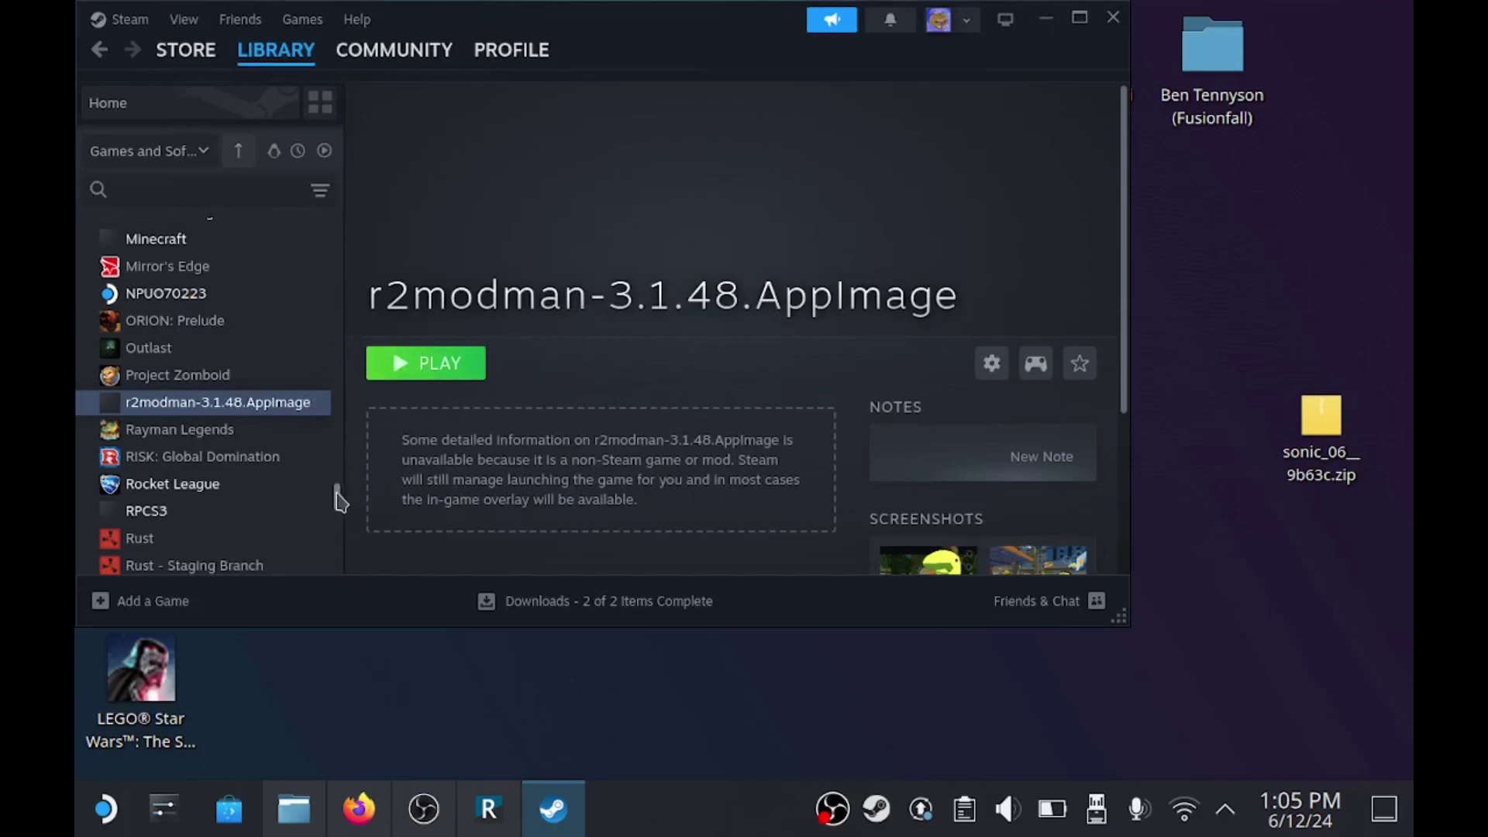
pyautogui.moveTo(352, 493); pyautogui.dragTo(362, 462)
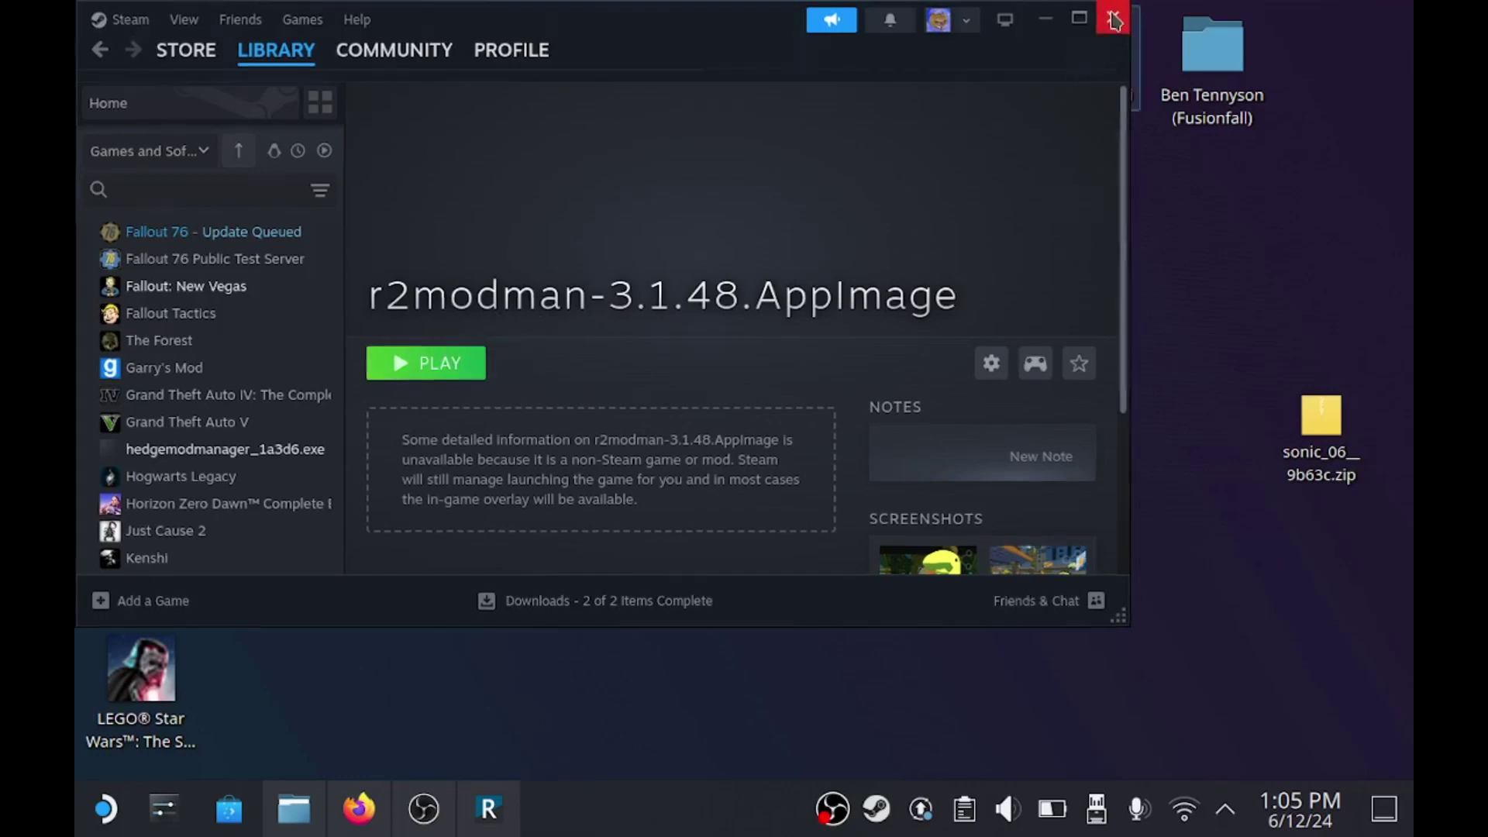
pyautogui.click(1114, 21)
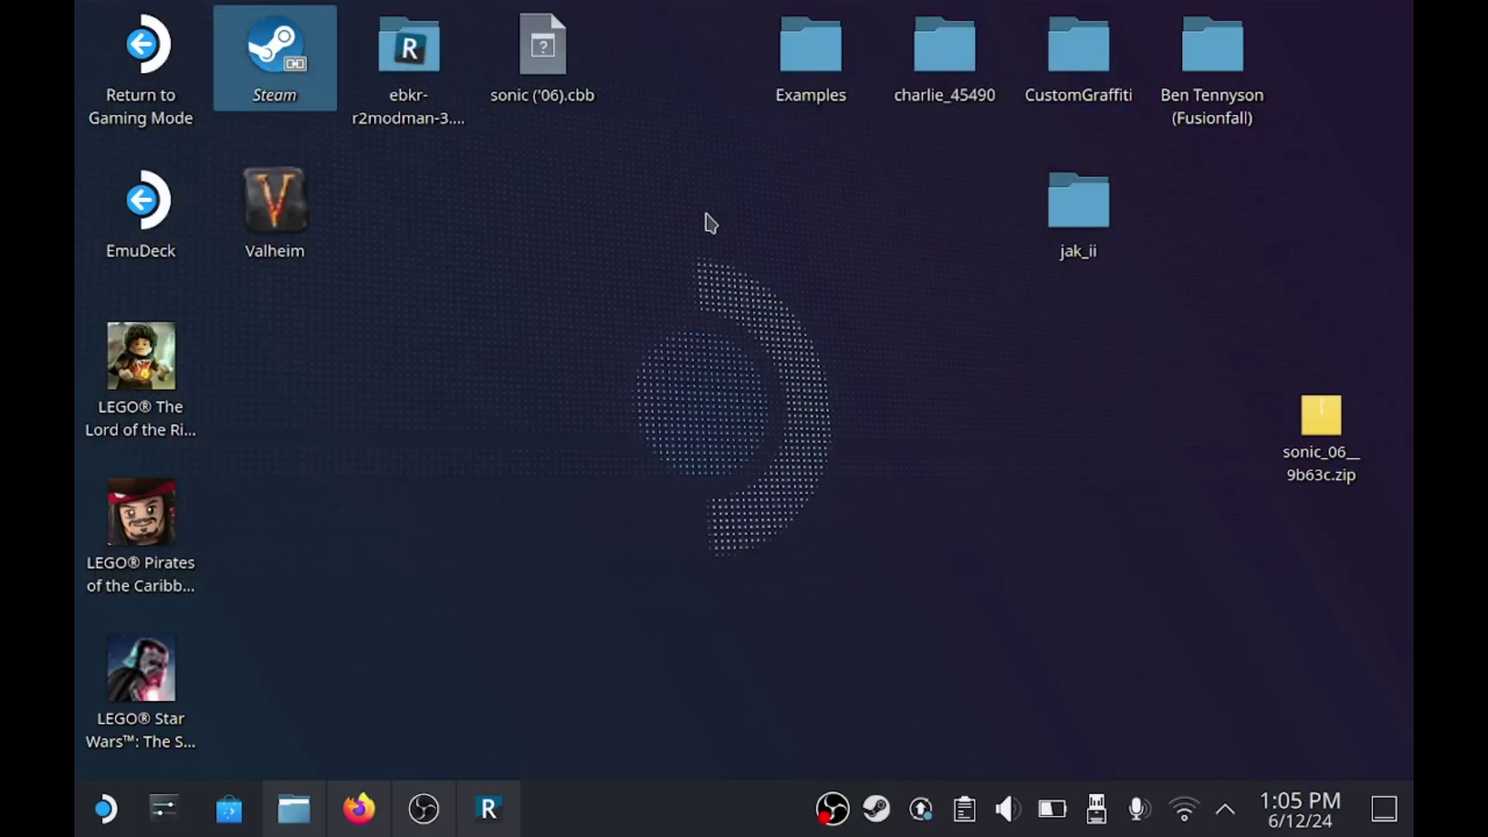
# - Open the ebkr-r2modman-3.1.48 folder from the desktop, switch to r2modman and show the installed mods
pyautogui.click(424, 51)
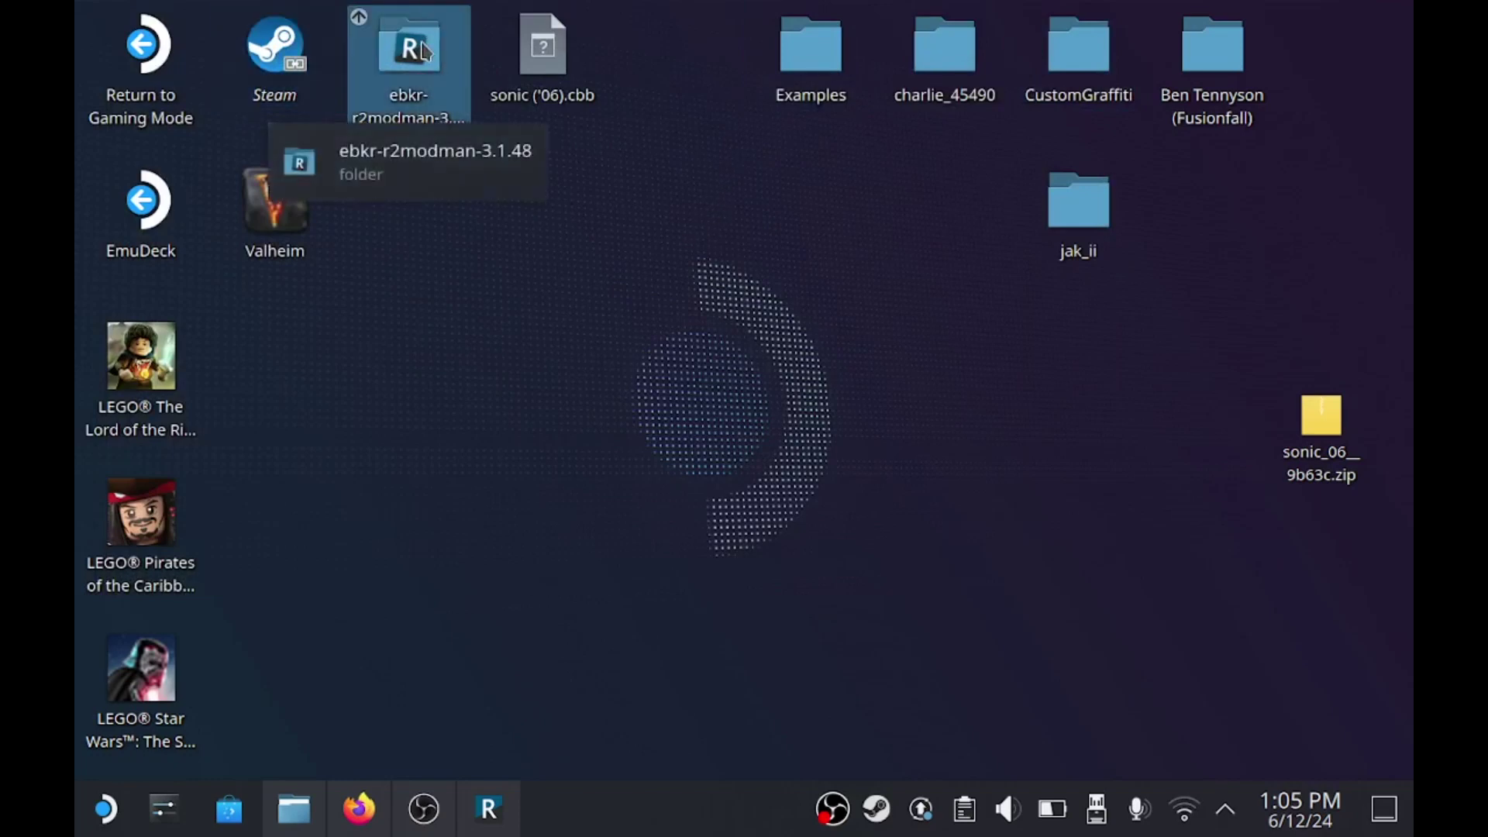
pyautogui.doubleClick(425, 51)
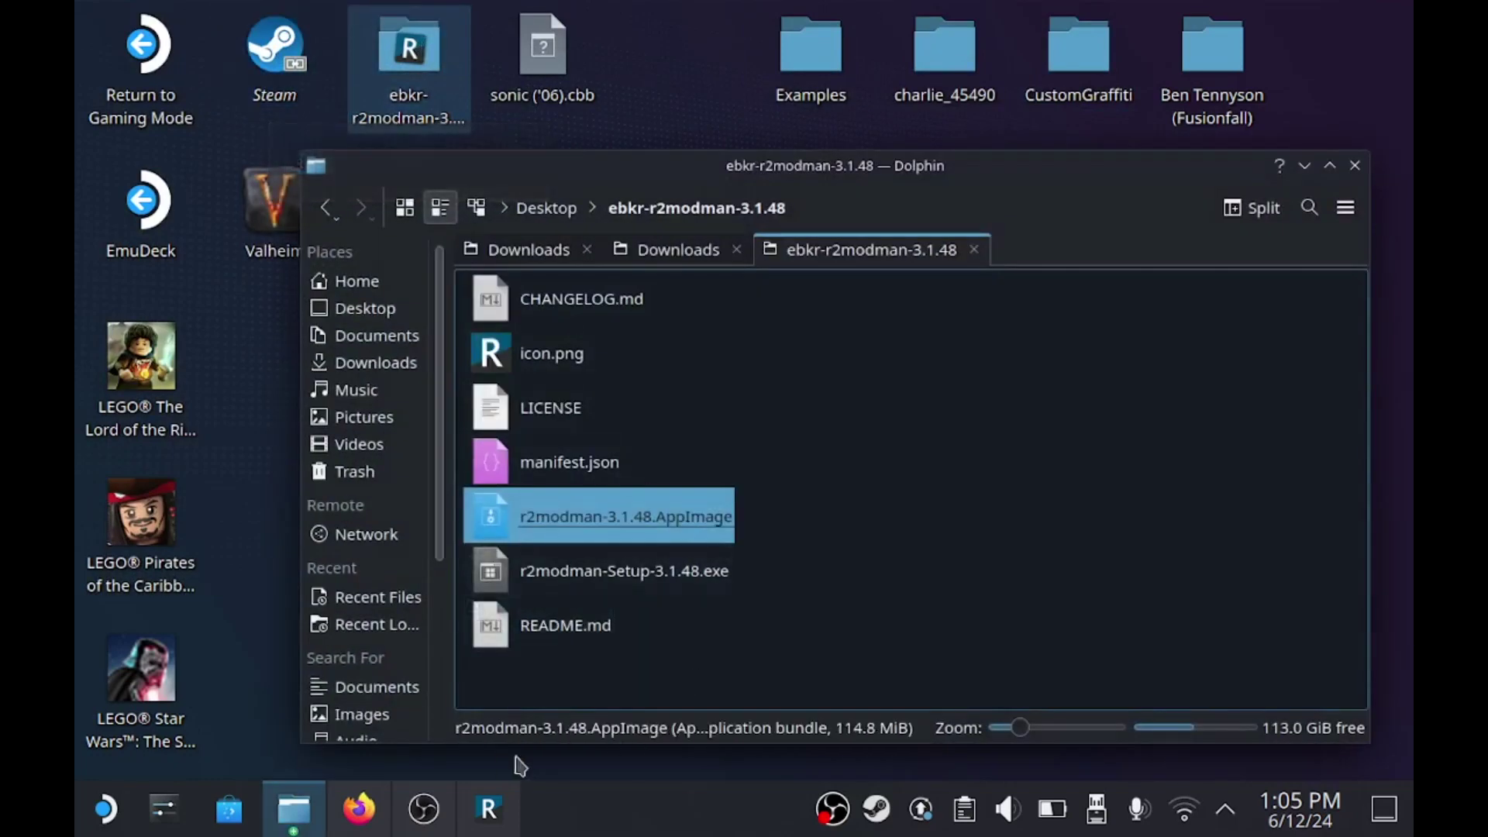
pyautogui.click(488, 808)
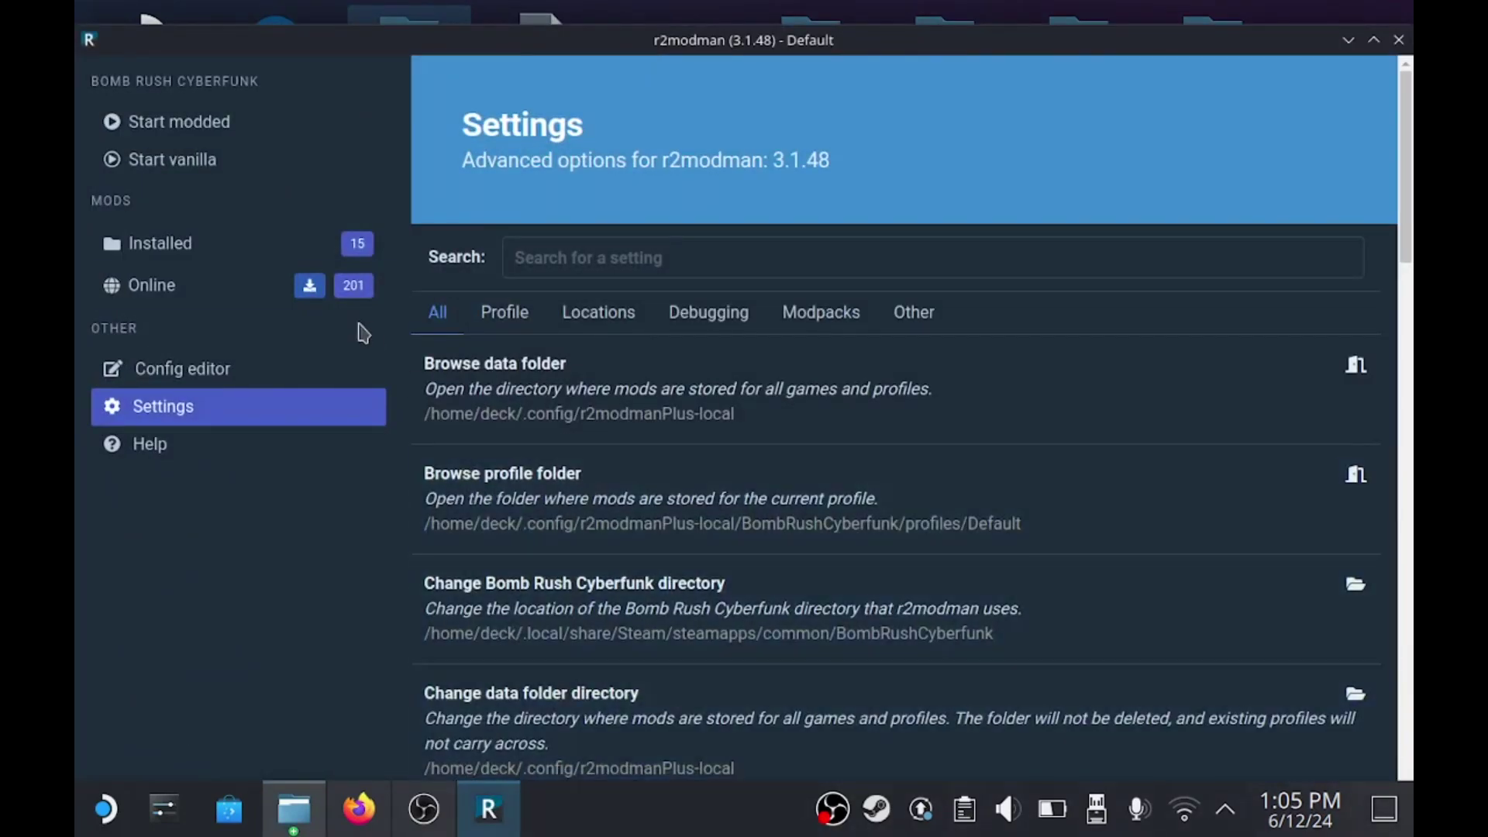
pyautogui.click(207, 240)
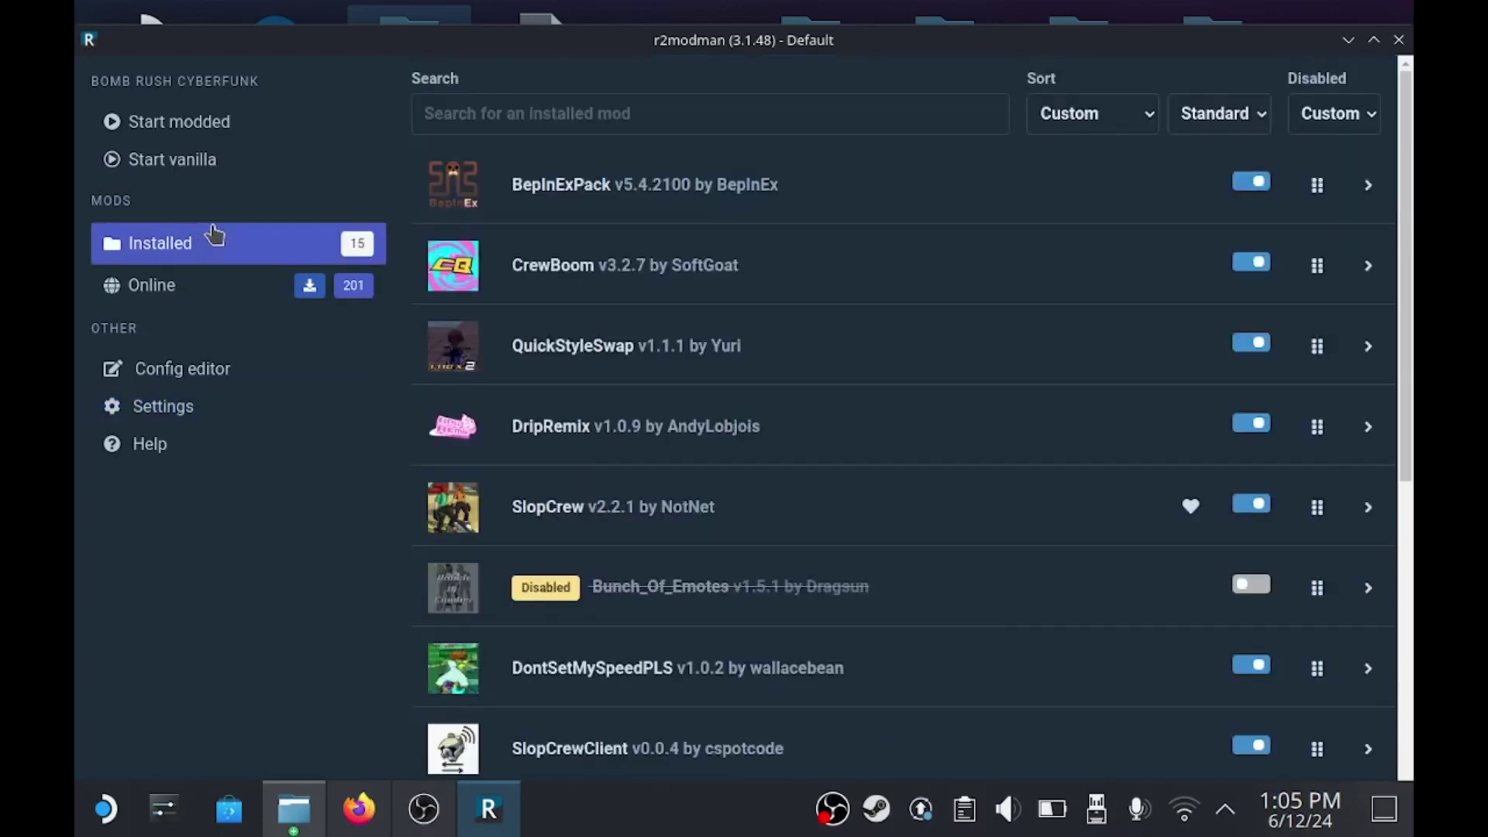
# - Sort the online mods by Download count and look through the most downloaded ones
pyautogui.click(197, 292)
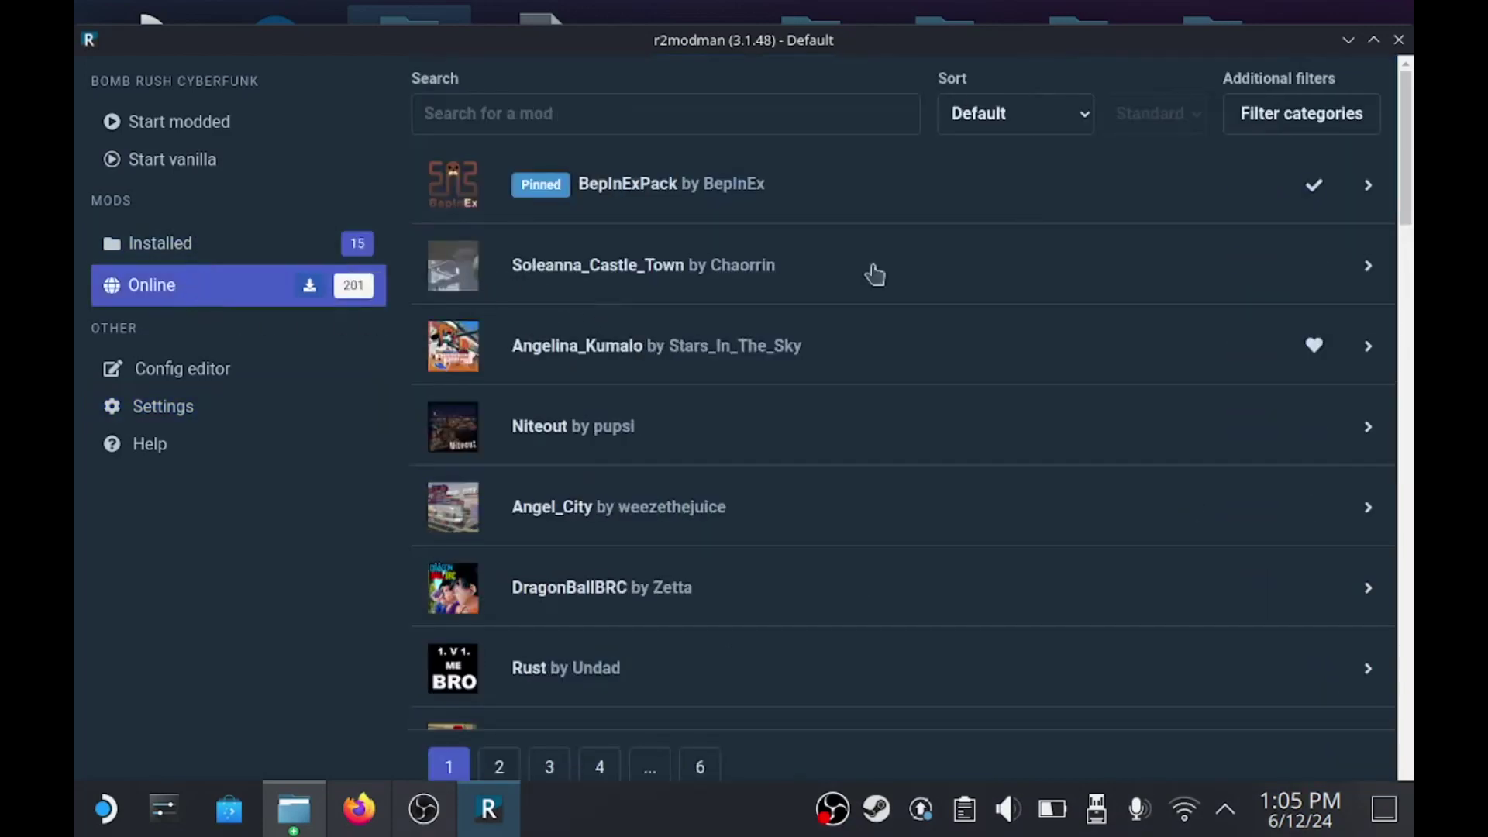
pyautogui.moveTo(1411, 133); pyautogui.dragTo(1381, 286)
pyautogui.click(1043, 118)
pyautogui.click(1028, 250)
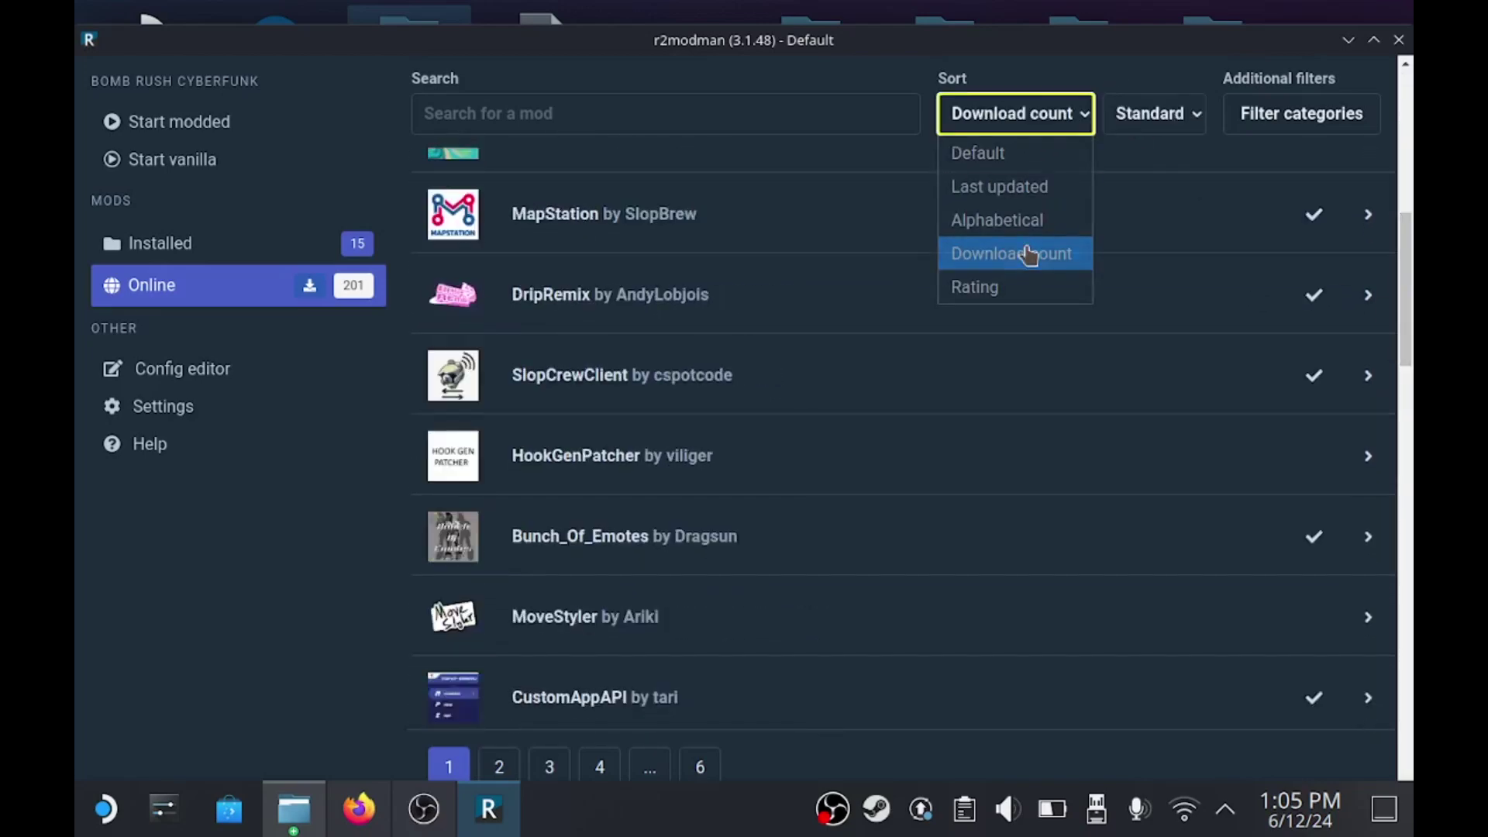
pyautogui.moveTo(1412, 310); pyautogui.dragTo(1348, 277)
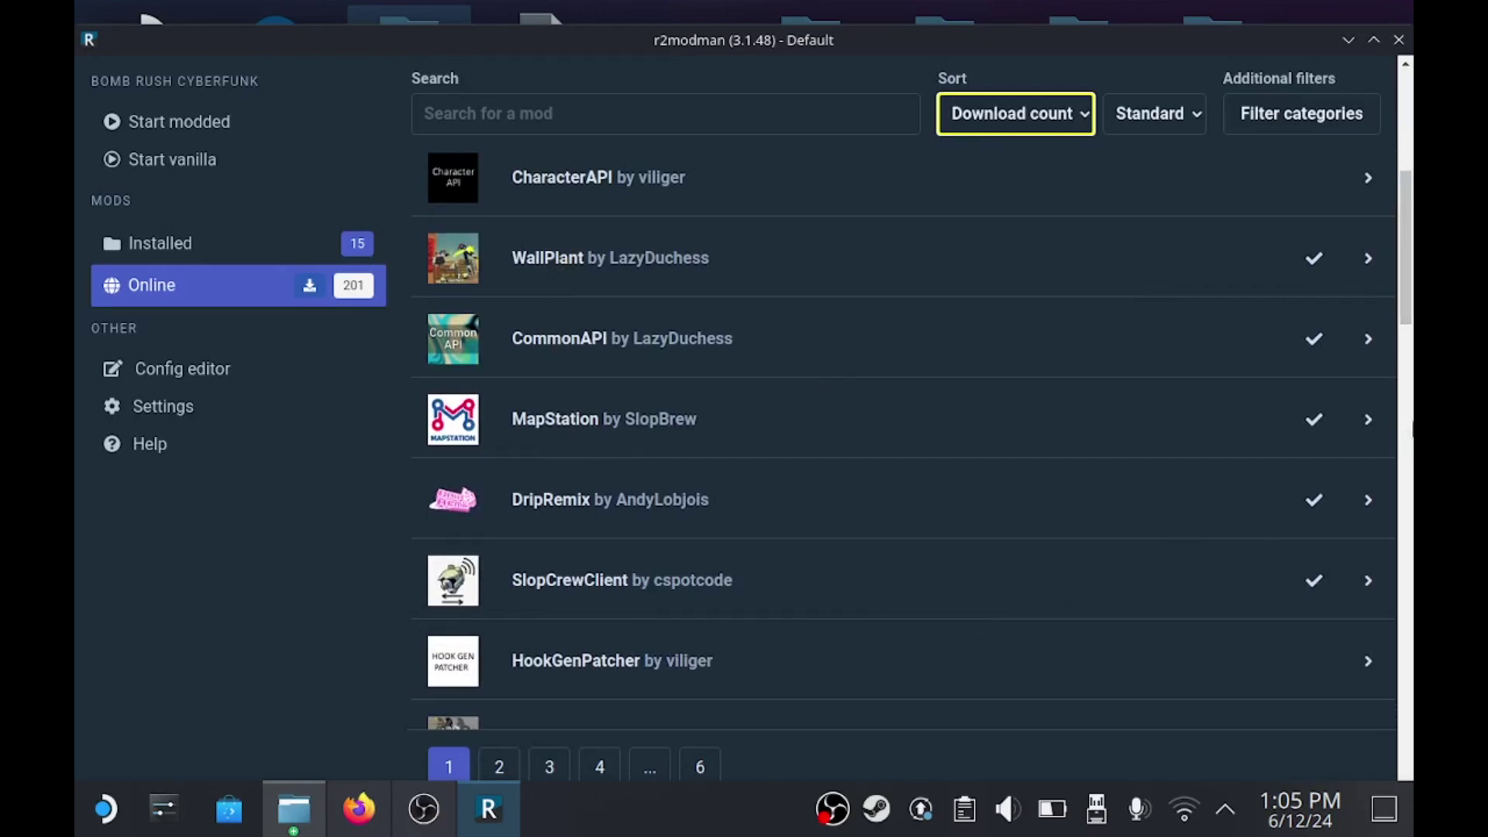
pyautogui.moveTo(1408, 271); pyautogui.dragTo(1409, 163)
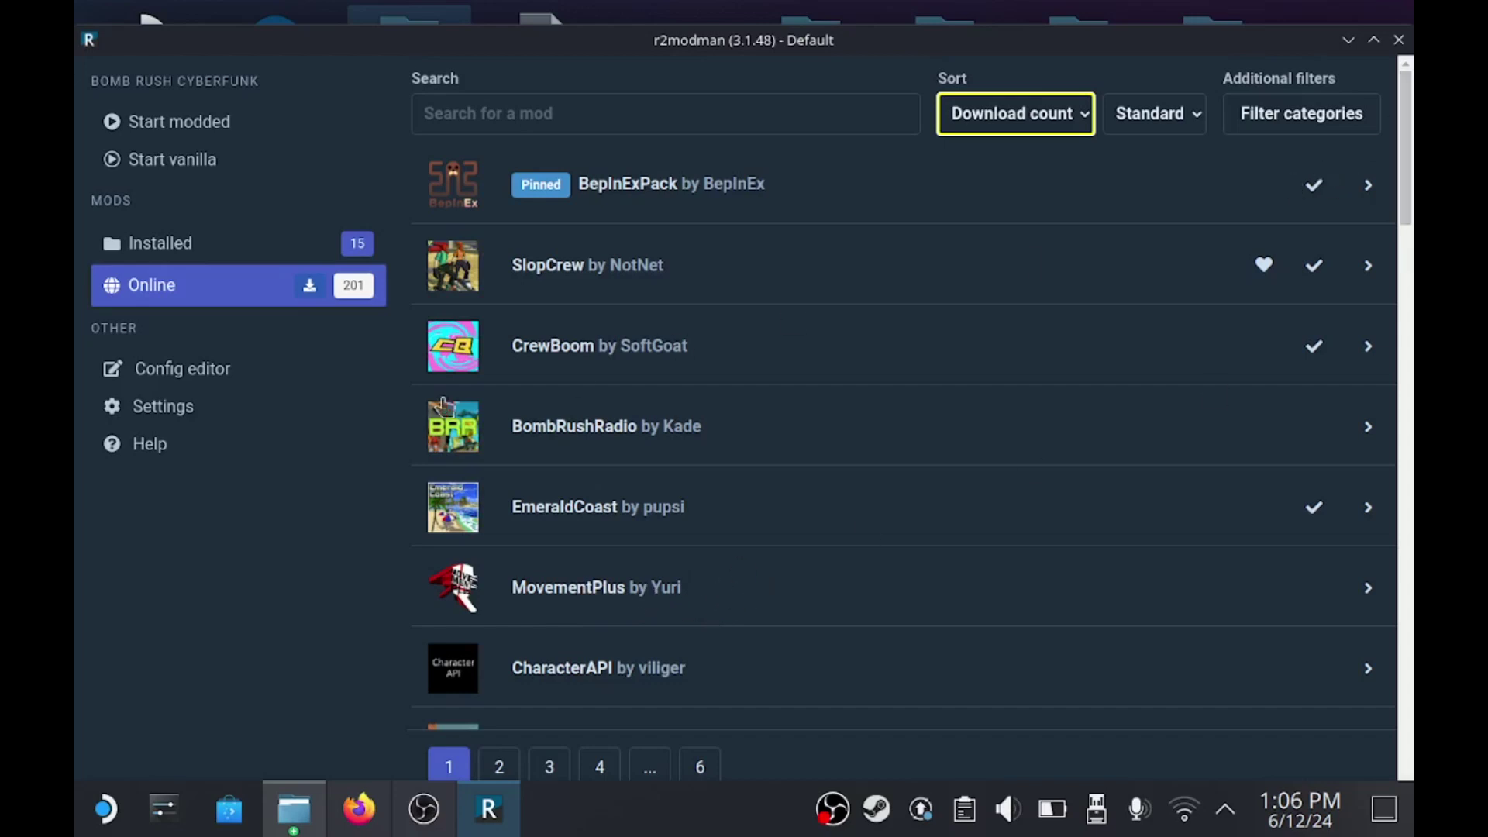
# - Review the installed mods list and minimise r2modman and the Dolphin file manager to show the desktop
pyautogui.click(265, 246)
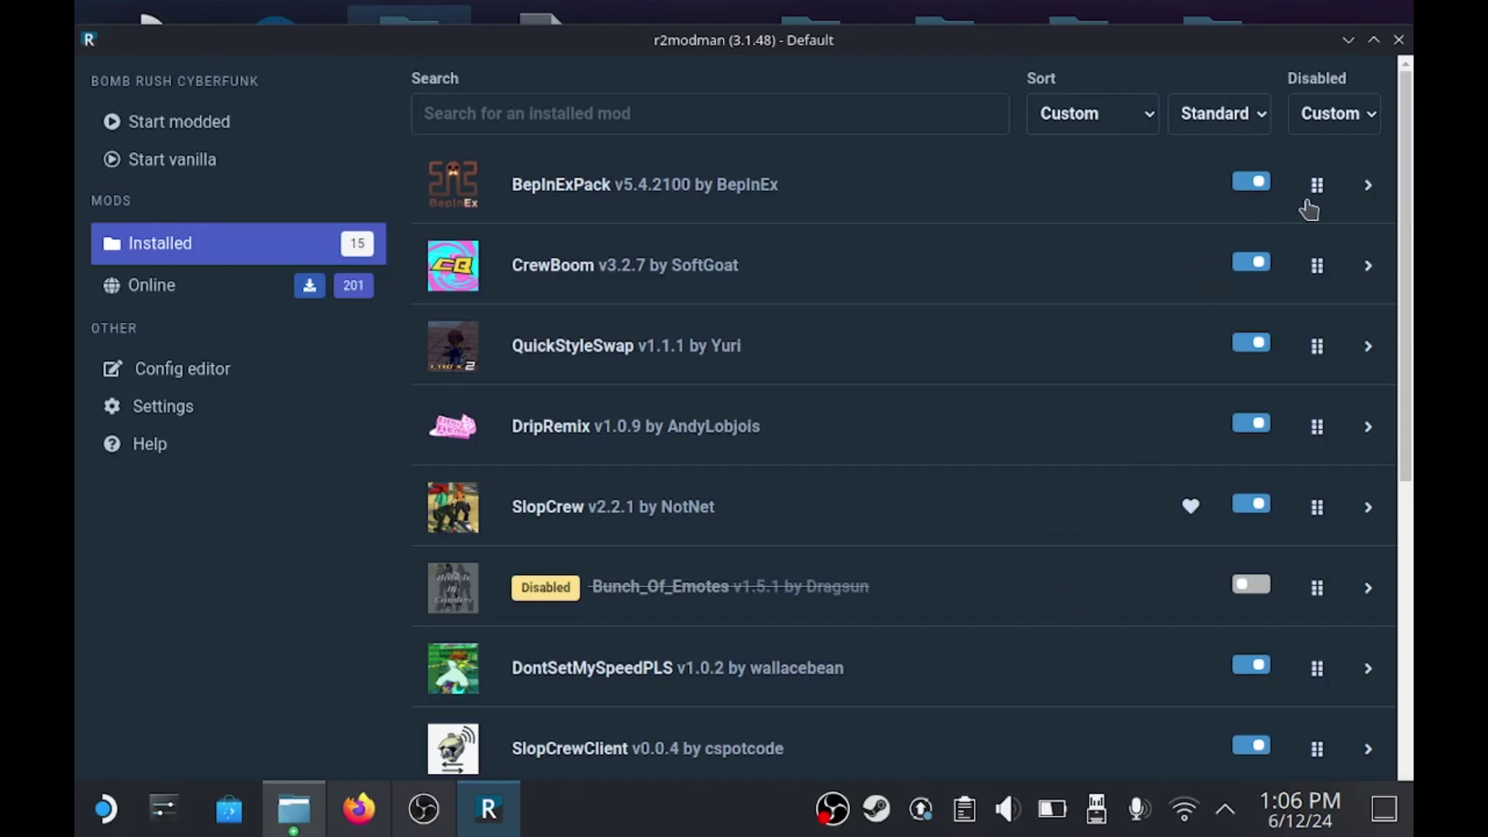
pyautogui.moveTo(1408, 174); pyautogui.dragTo(1410, 415)
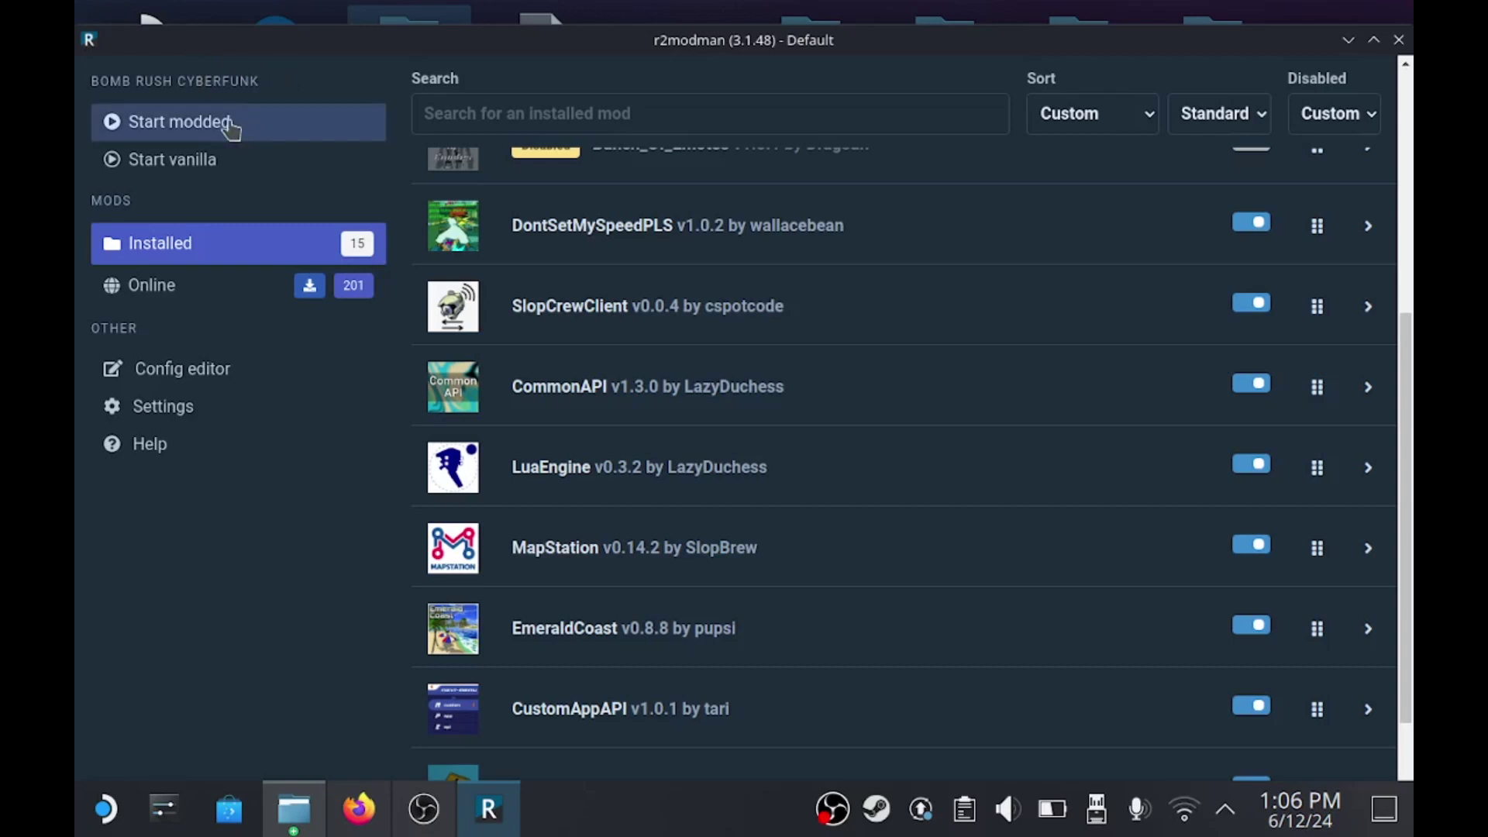
pyautogui.click(1350, 41)
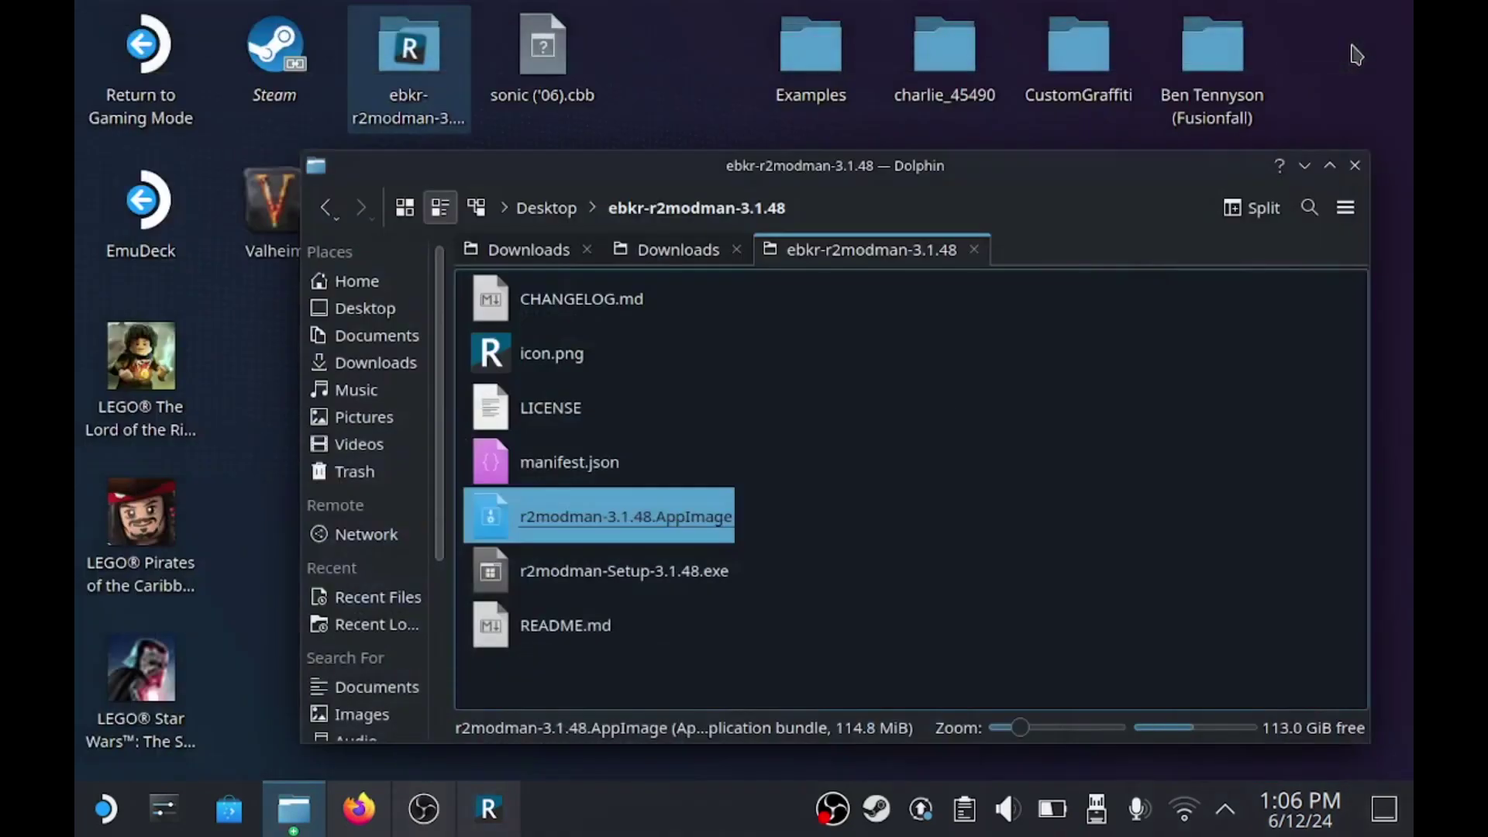
pyautogui.click(1307, 166)
pyautogui.click(488, 825)
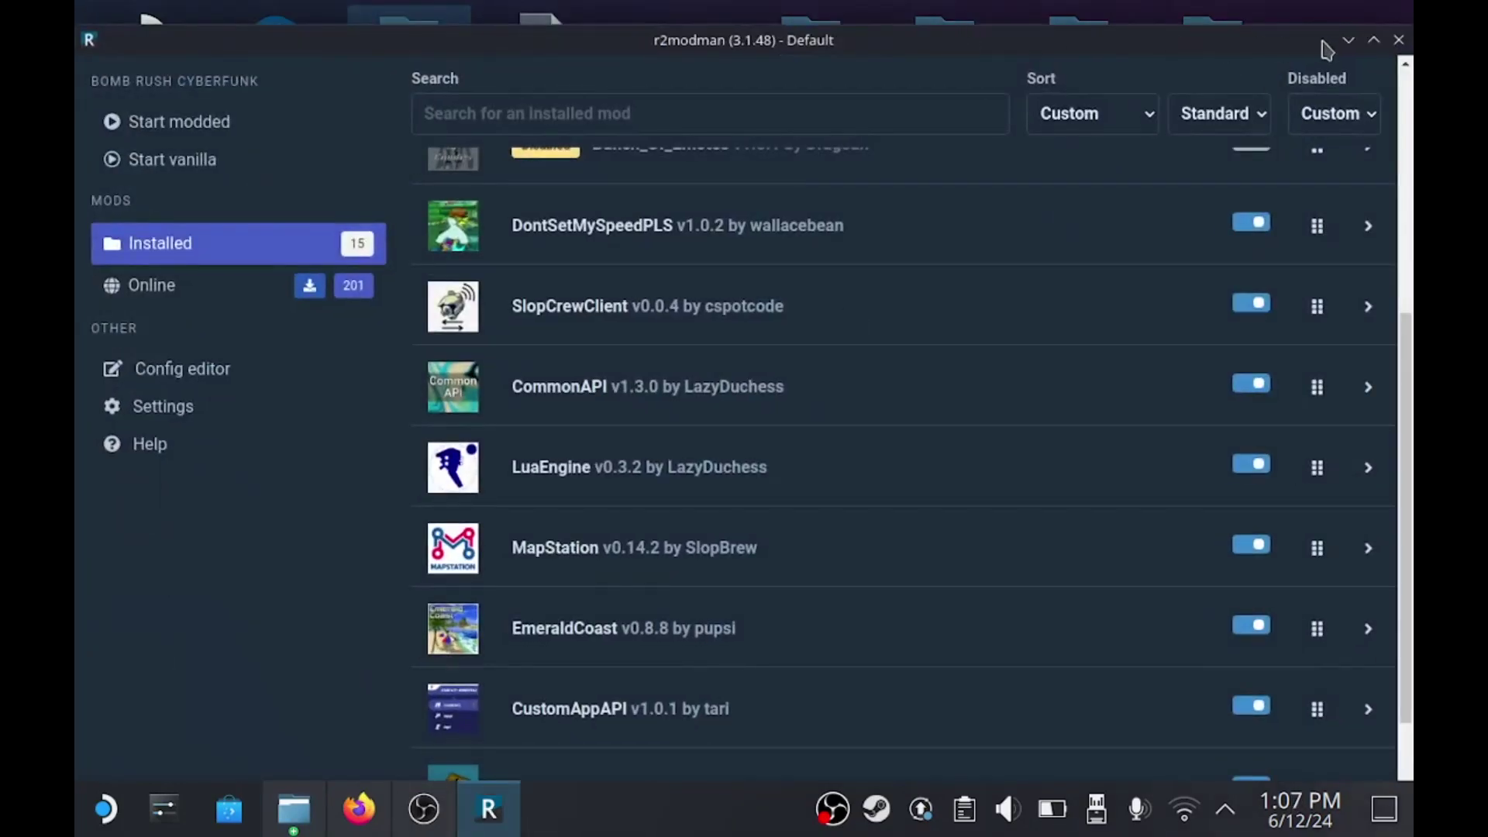
pyautogui.click(1348, 40)
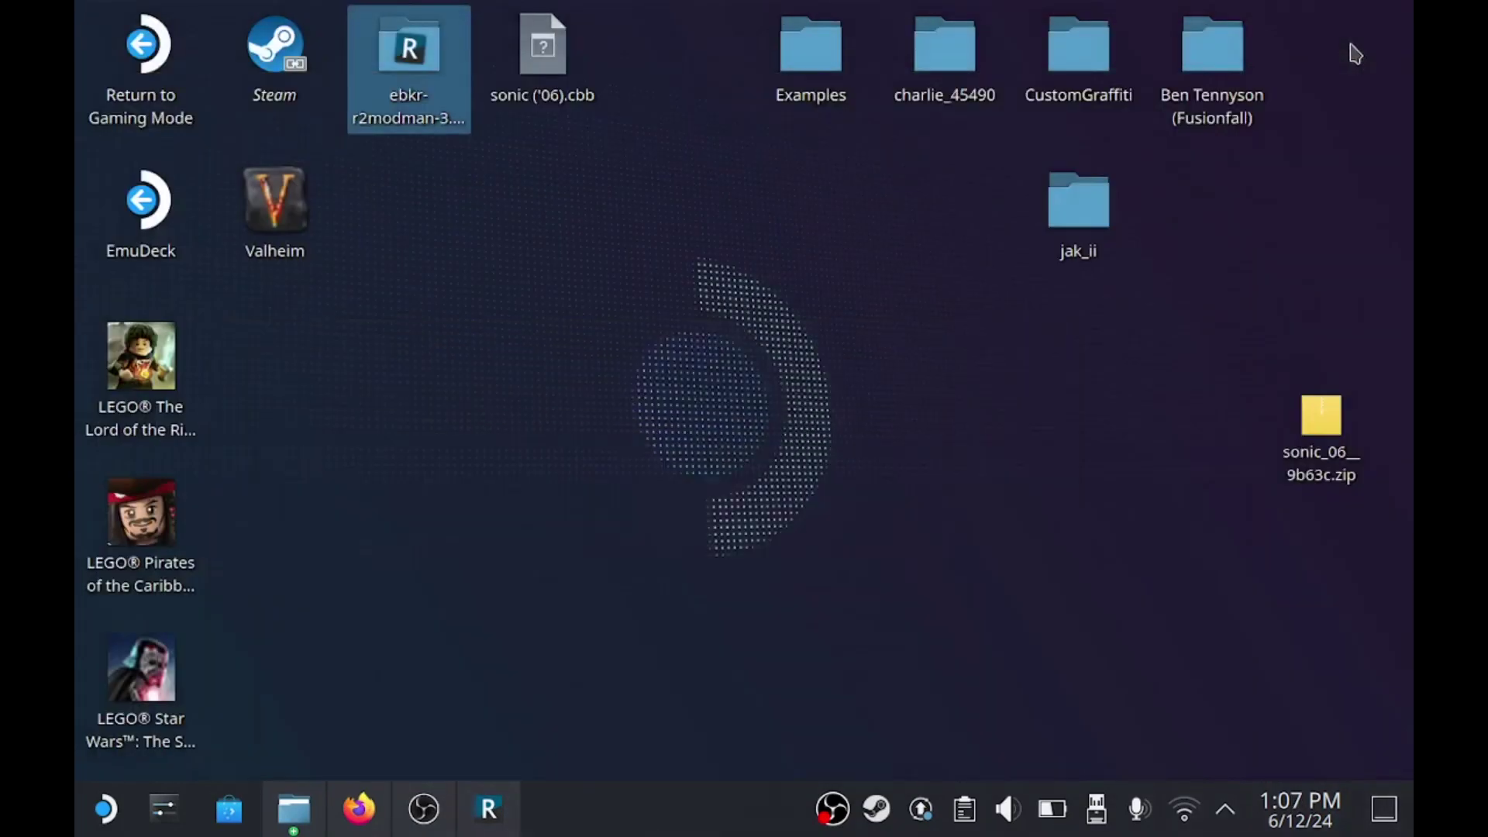